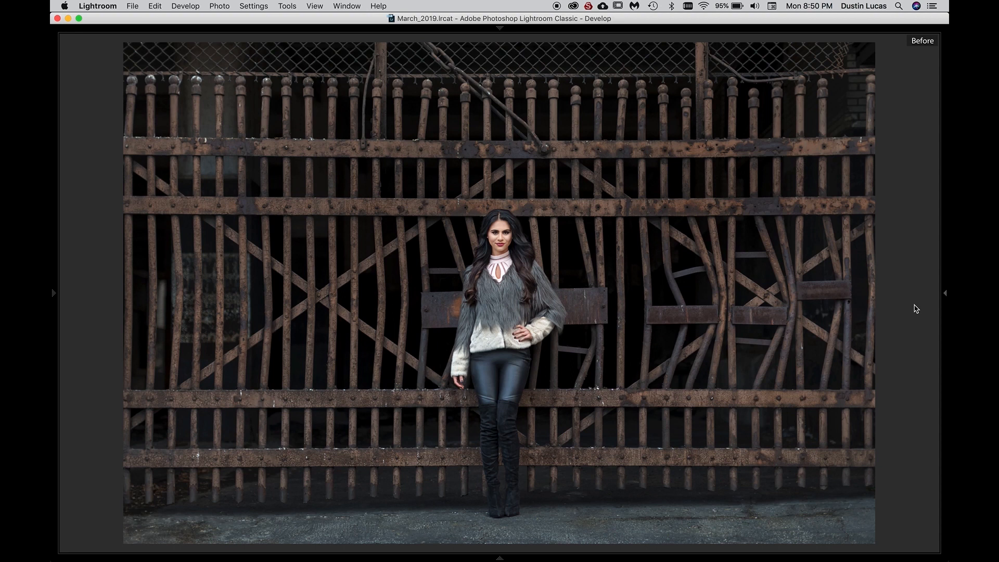
Compare the edited photo with its original version and inspect the Dark_Neutral user profile in the Profile Browser.
key("backslash")
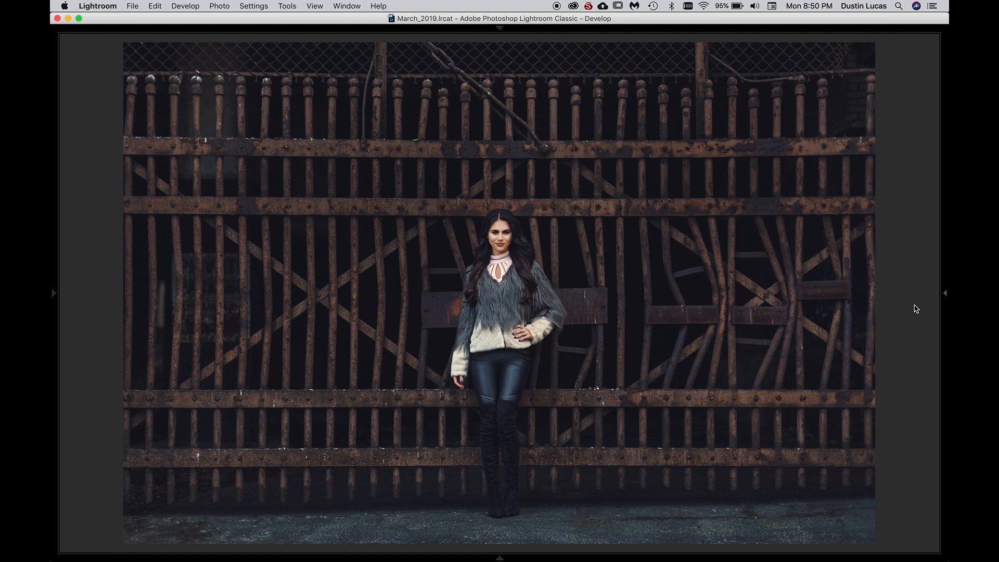
key("shift+Tab")
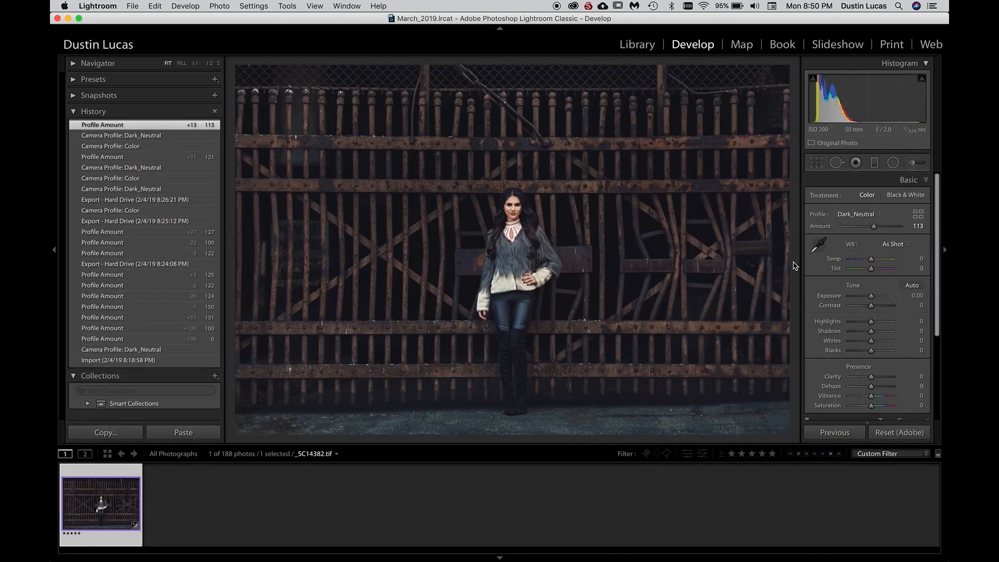
key("shift+Tab")
left_click(945, 292)
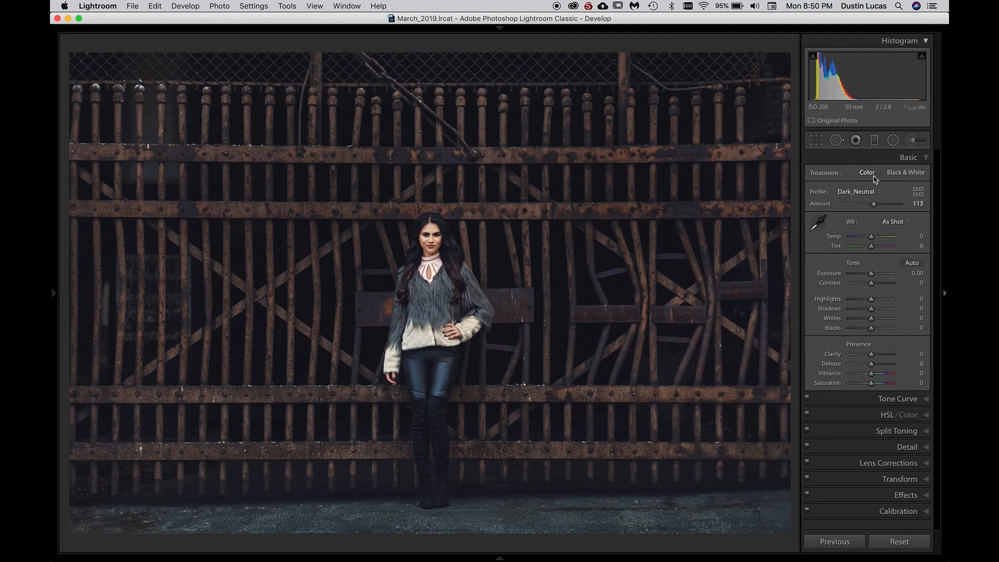
left_click(919, 191)
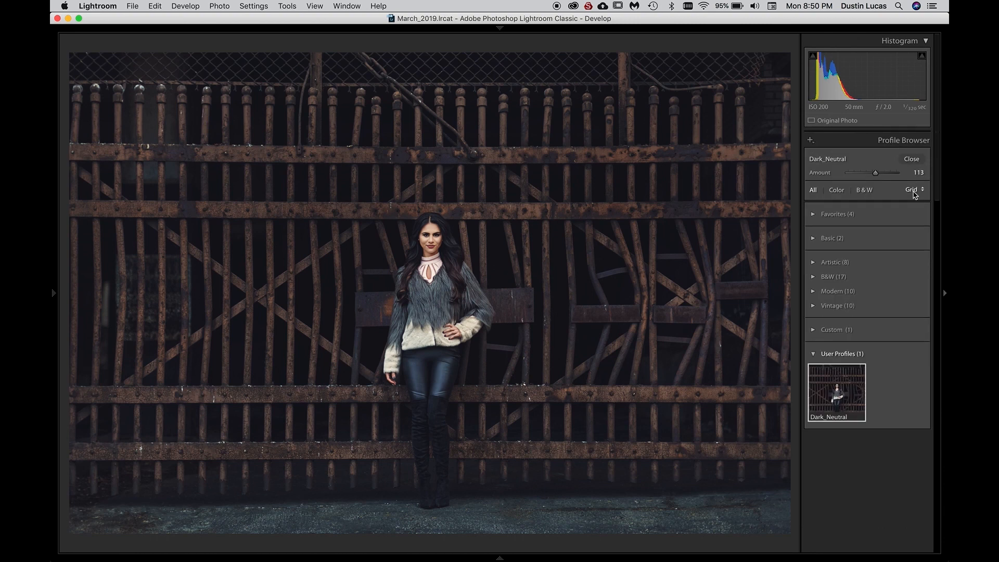
left_click(852, 409)
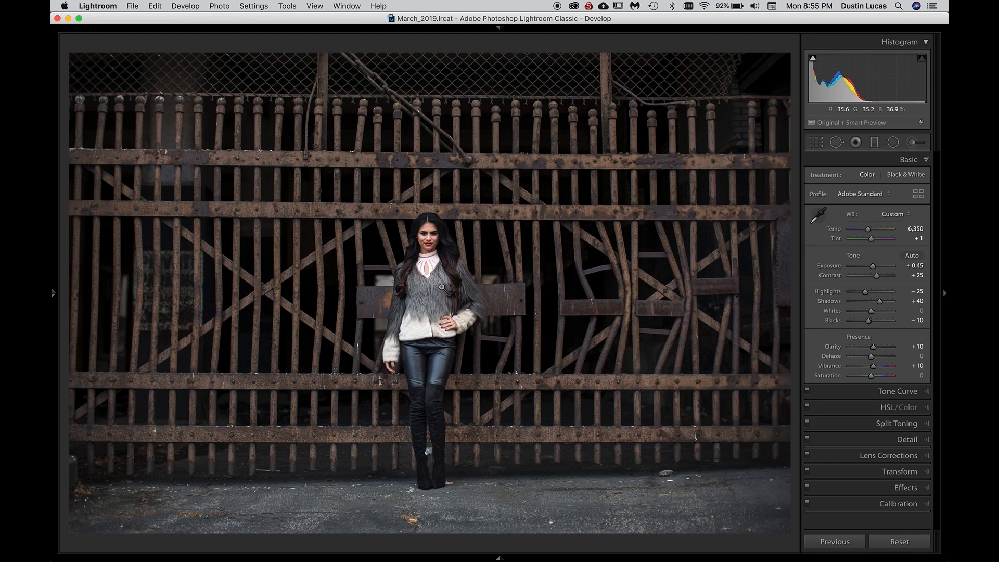
Open the raw photo _SC14382.CR2 as a Smart Object in Photoshop and switch to Photoshop.
right_click(442, 287)
mouse_move(501, 334)
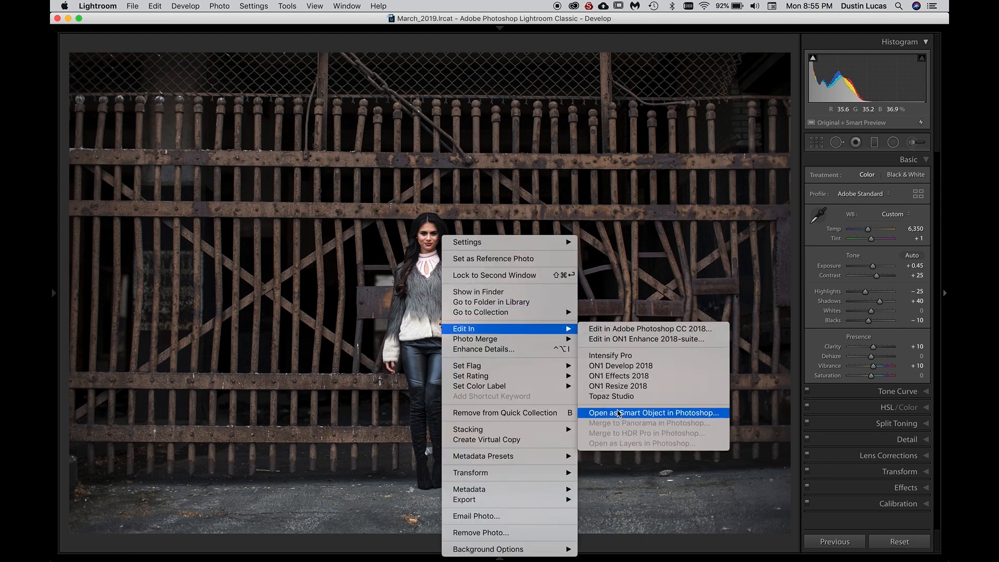
left_click(619, 413)
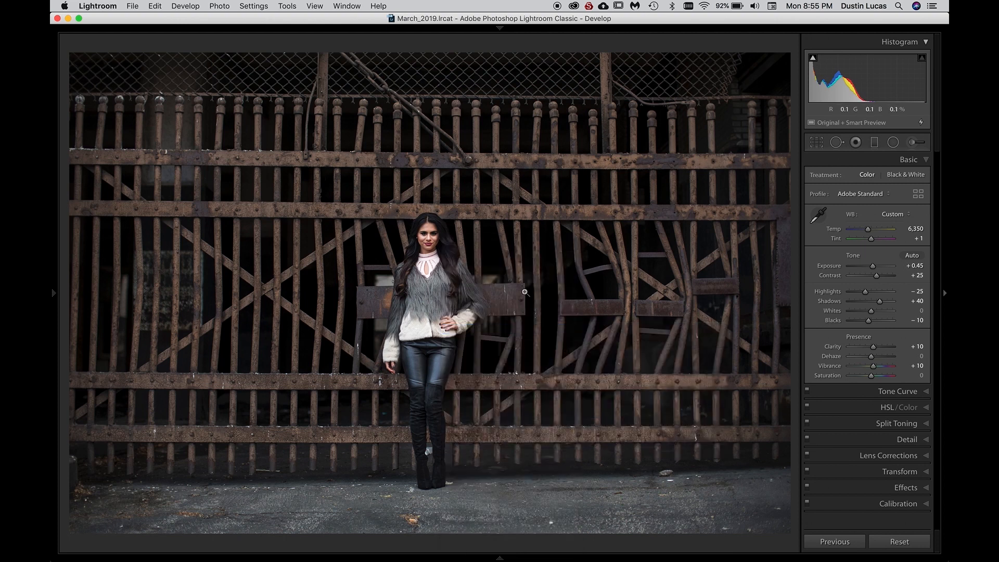
mouse_move(664, 557)
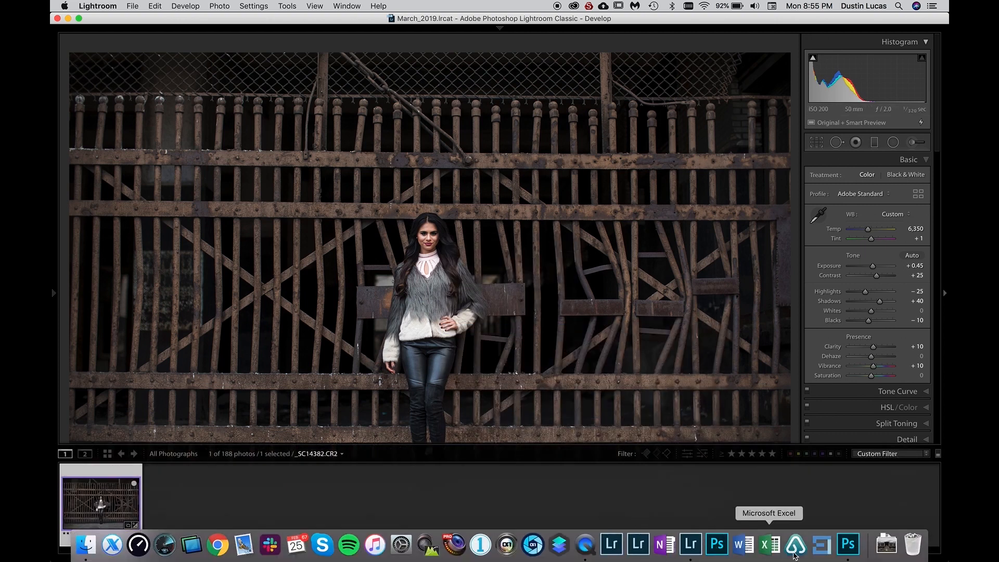
left_click(848, 548)
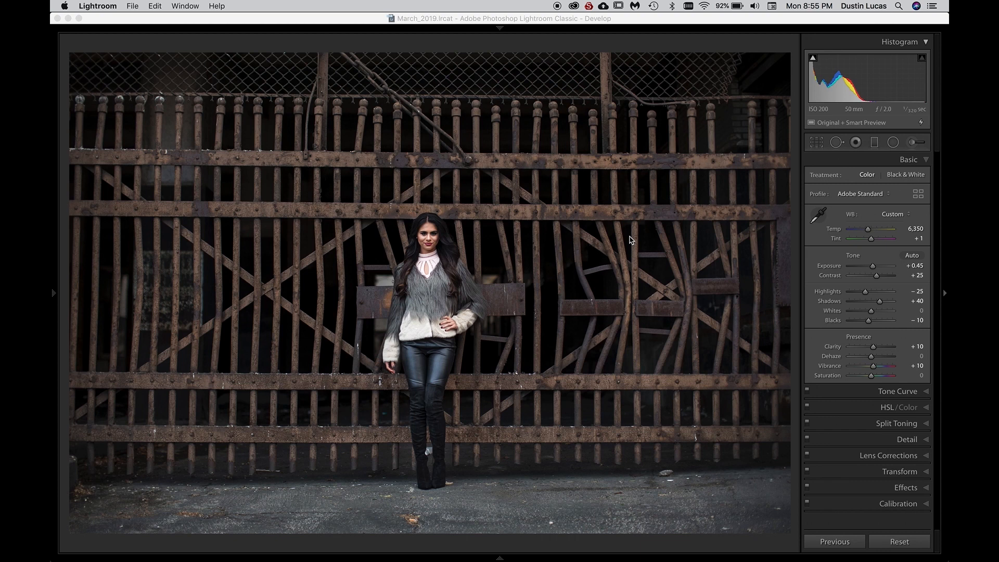
key("super+Tab")
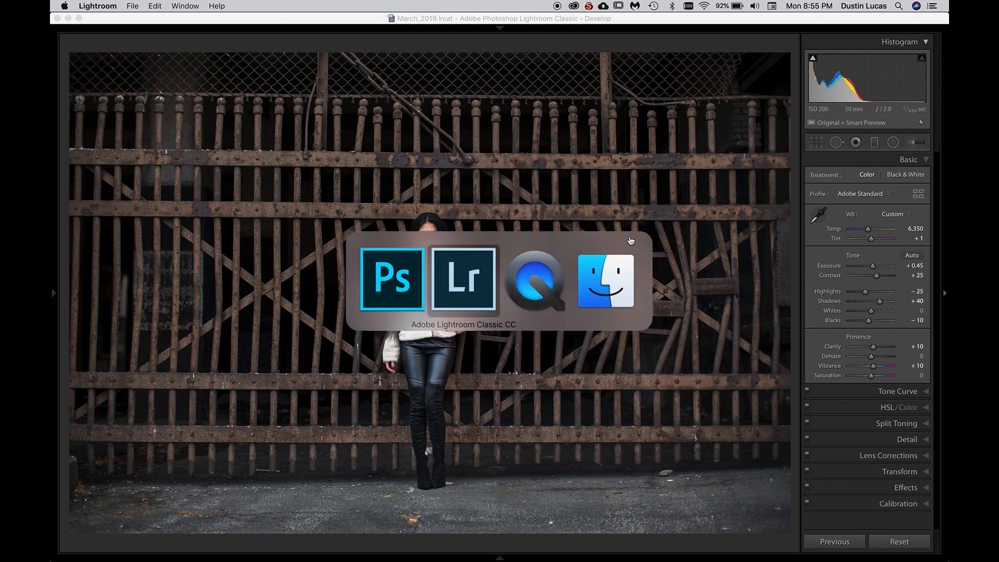
left_click(373, 277)
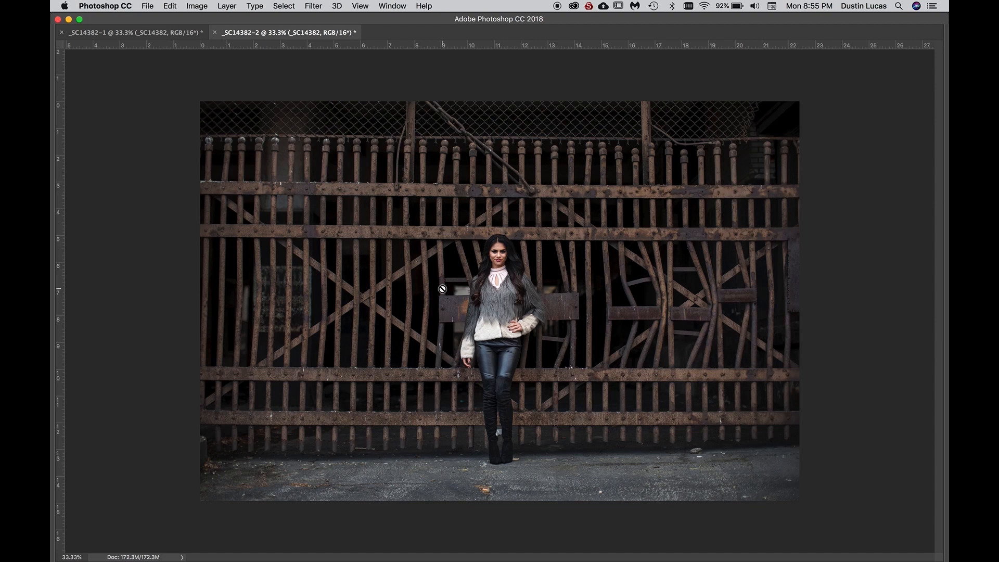
Close the duplicate document _SC14382-2 without saving it and show the hidden panels.
left_click(215, 33)
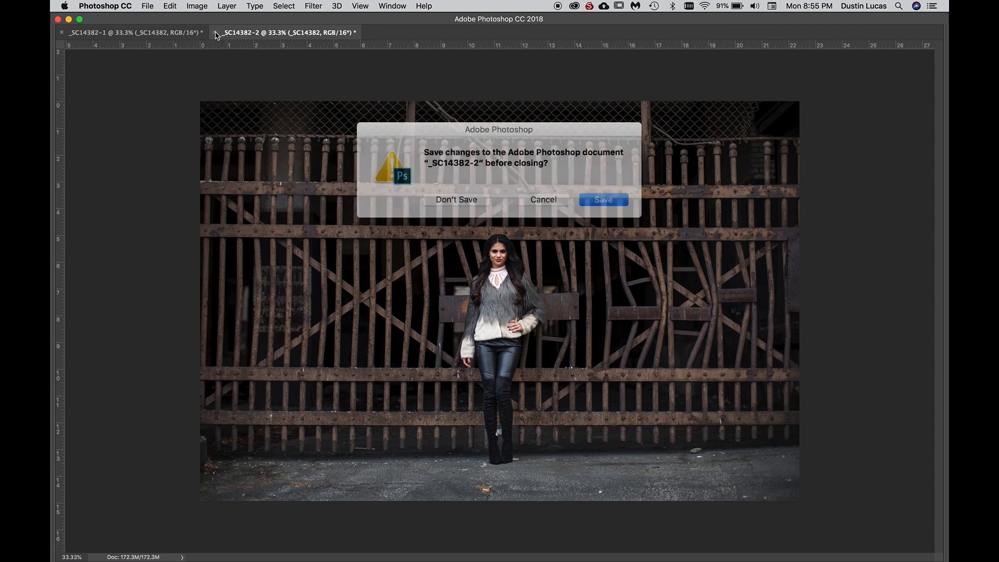
left_click(473, 194)
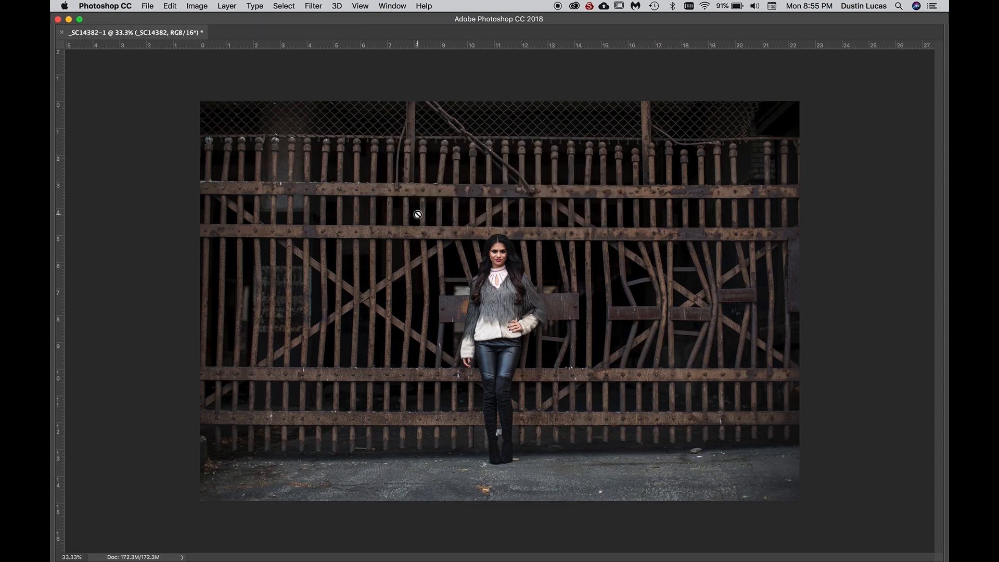
key("Tab")
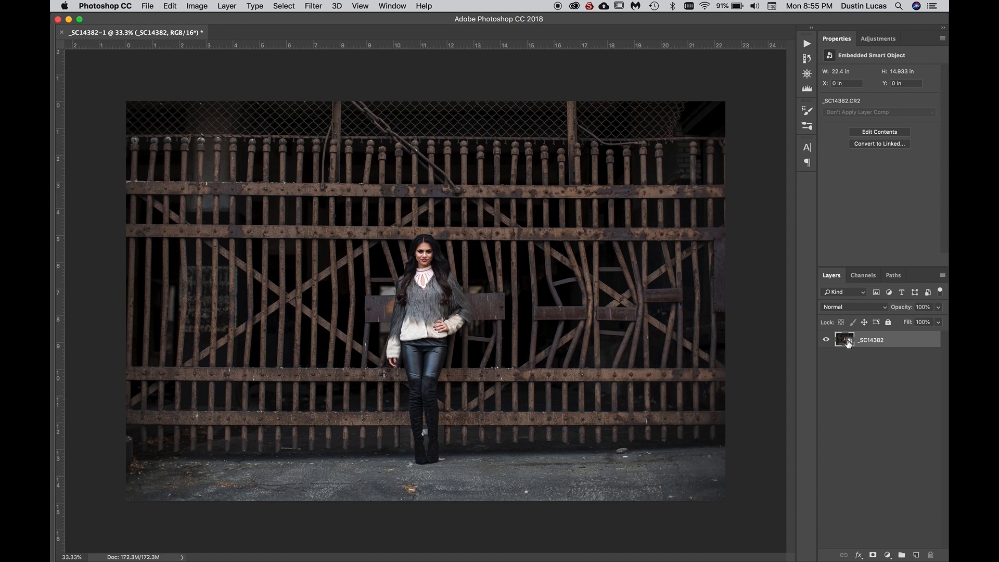
Open the _SC14382 smart object in Camera Raw and set Exposure to +0.50 and Clarity to +38.
double_click(890, 342)
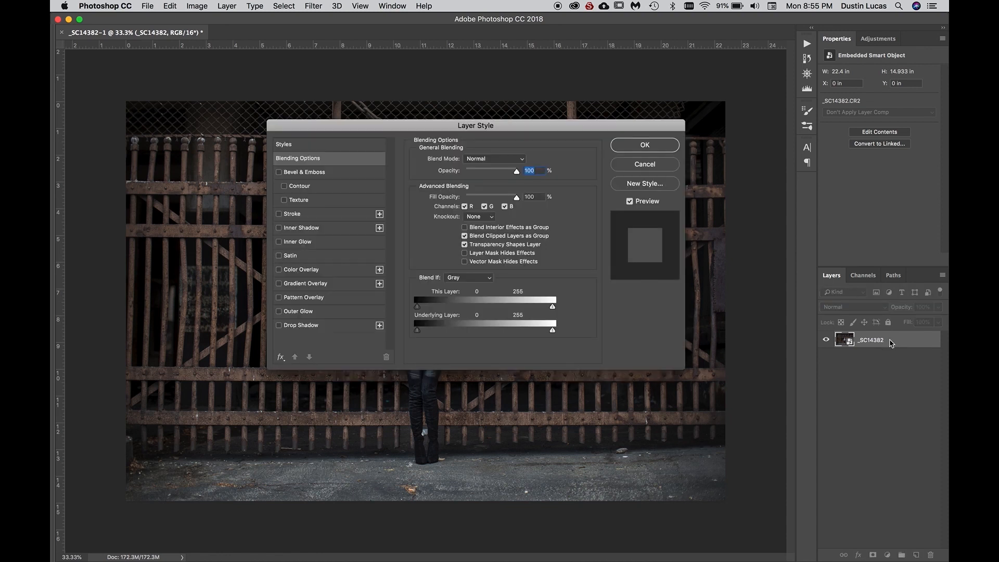
left_click(642, 163)
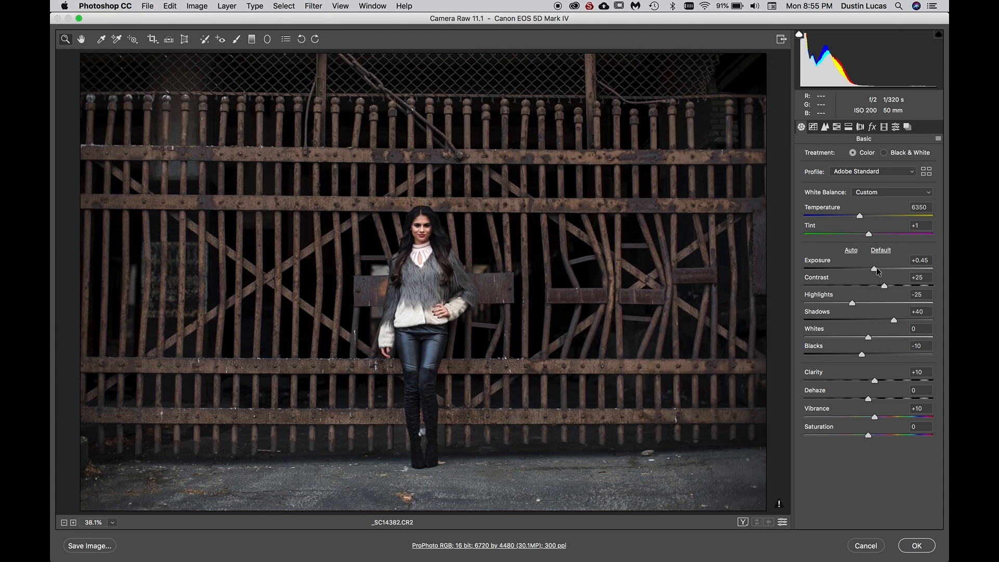
left_click_drag(875, 270, 875, 271)
left_click_drag(875, 383, 892, 384)
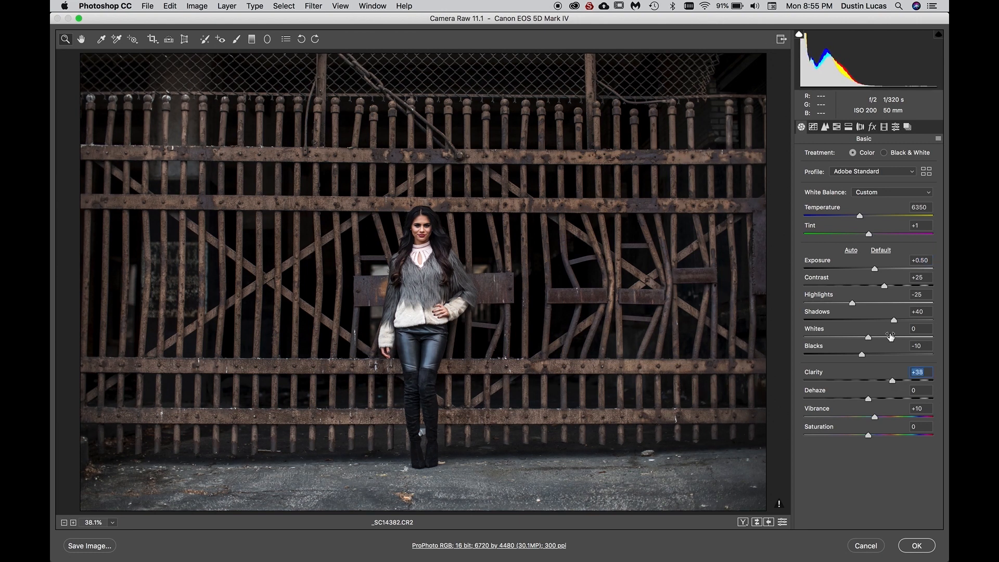
Enable the lens profile corrections with Vignetting at 0 and apply the Camera Raw changes to the smart object.
left_click(860, 127)
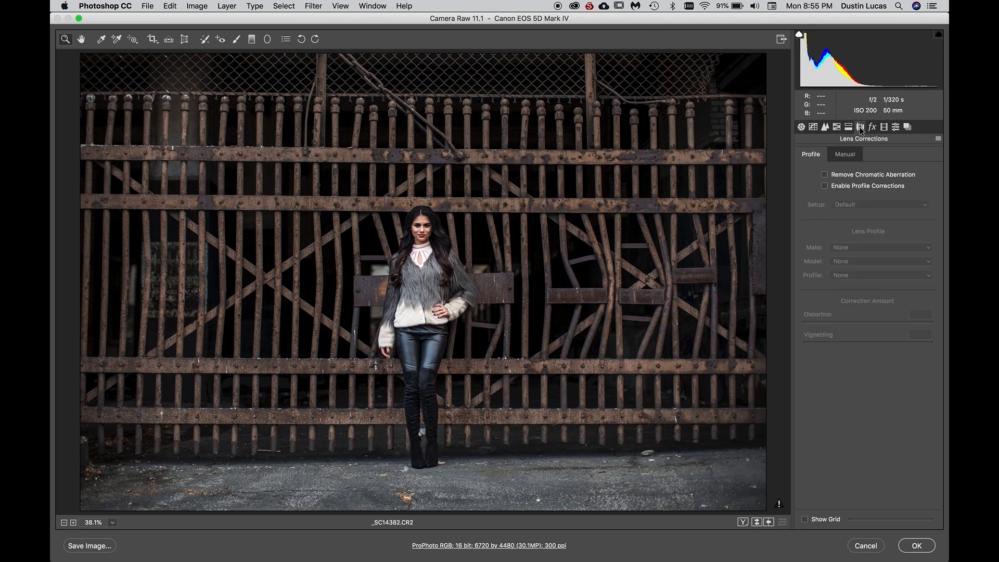
left_click(825, 186)
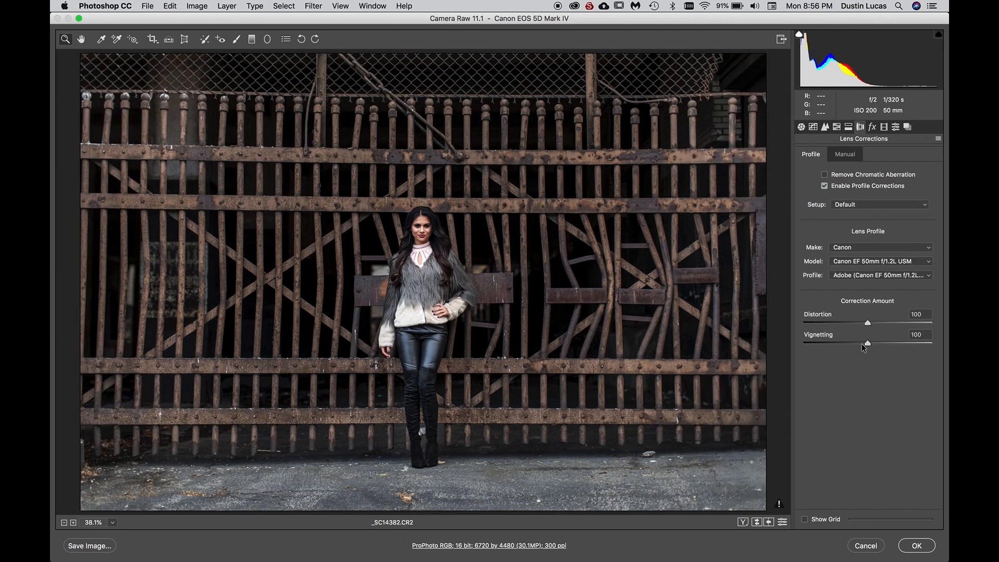
left_click_drag(867, 342, 784, 343)
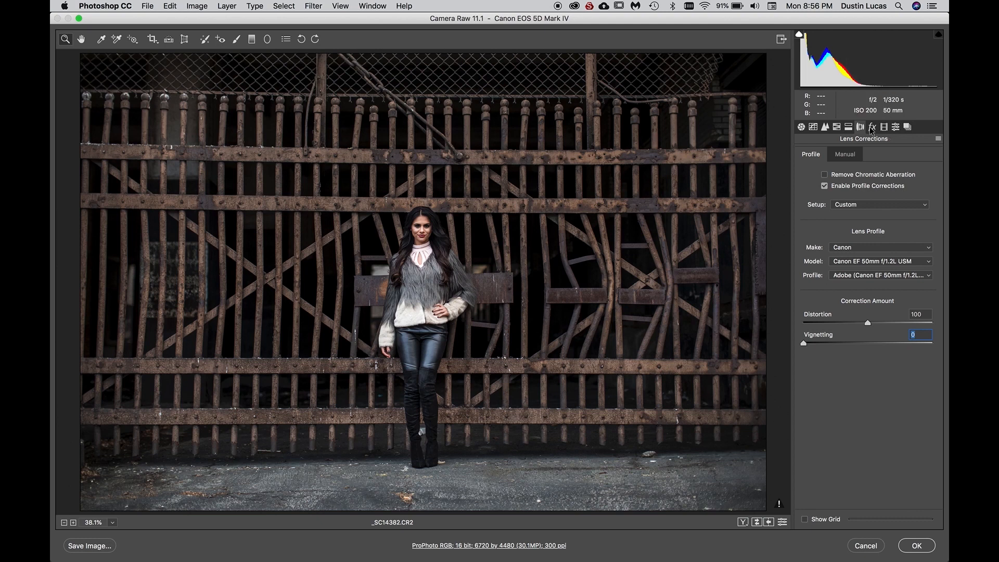
left_click(801, 127)
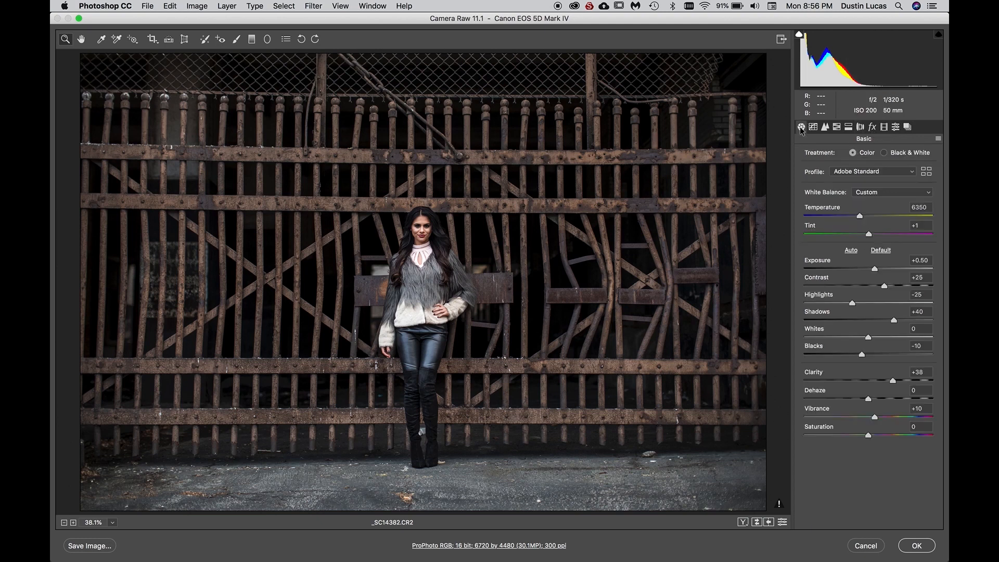
left_click(918, 546)
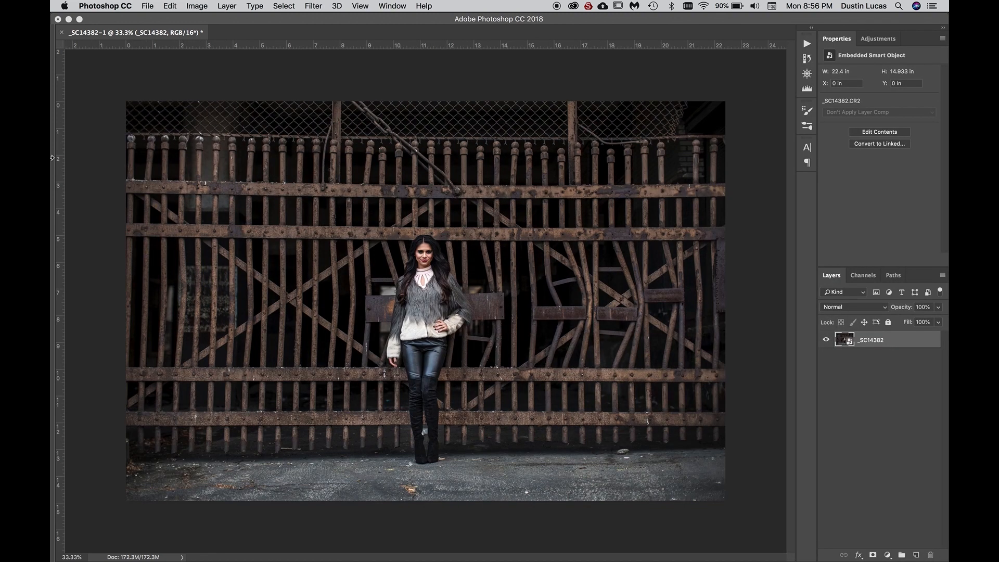
Try to use the Clone Stamp directly on the _SC14382 smart object layer.
mouse_move(52, 158)
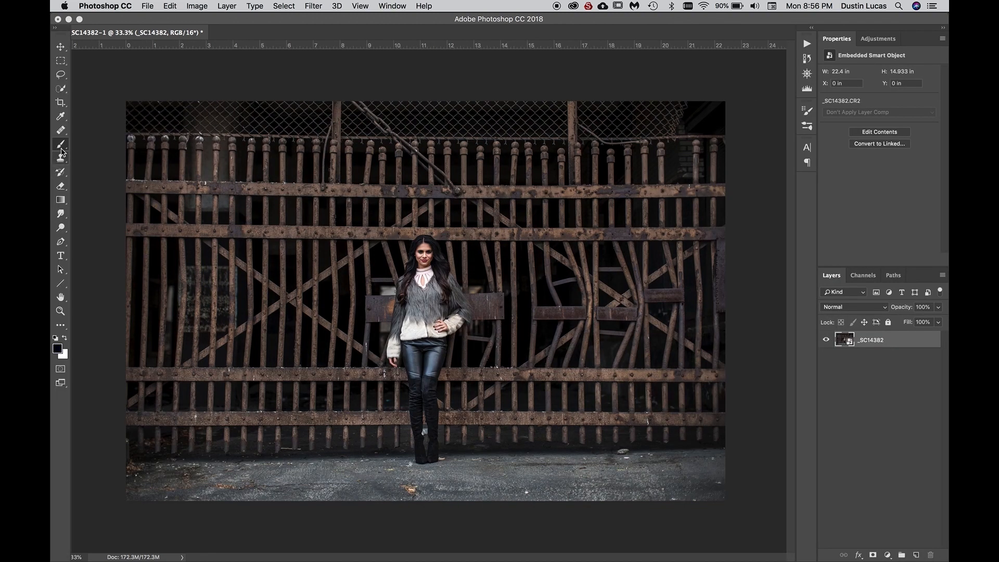
left_click(60, 159)
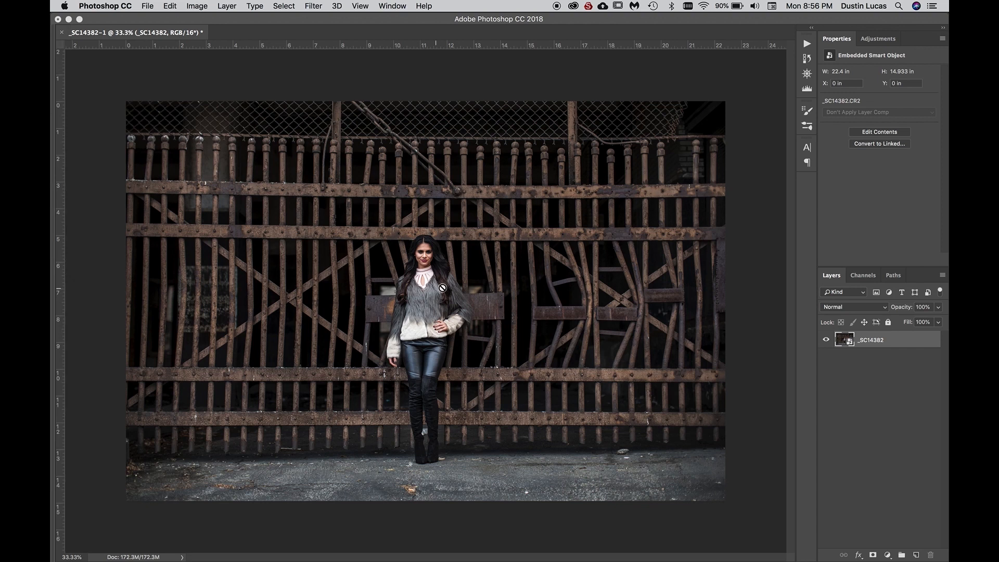
left_click(427, 288)
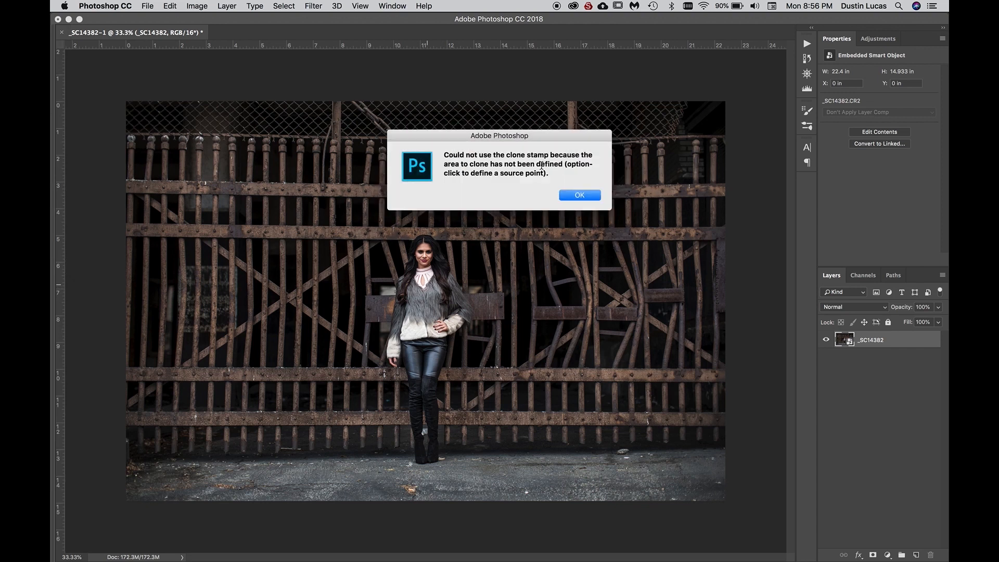
left_click(577, 196)
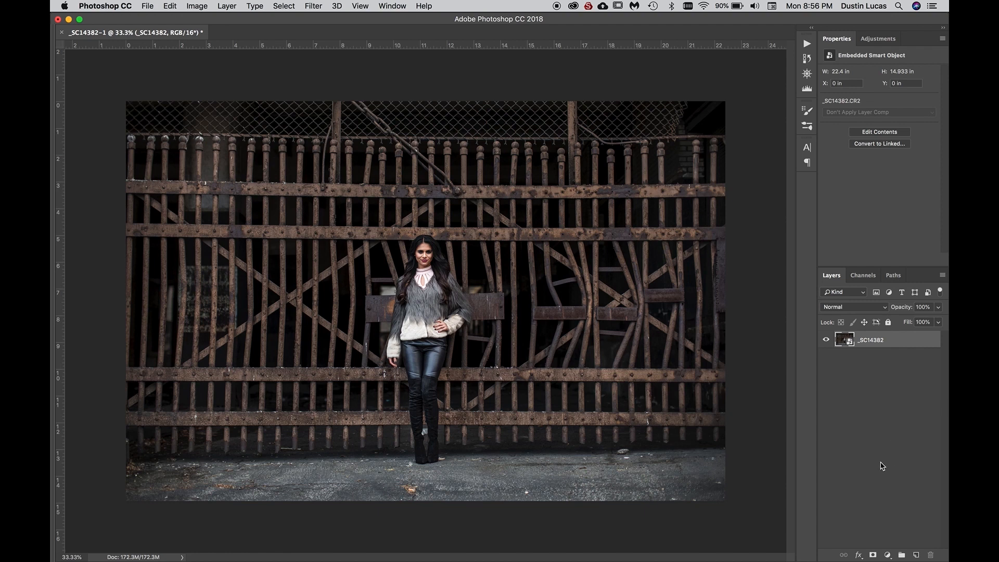
Add a new empty layer above the _SC14382 smart object and choose the Clone Stamp tool.
key("super+j")
key("super+z")
left_click(915, 555)
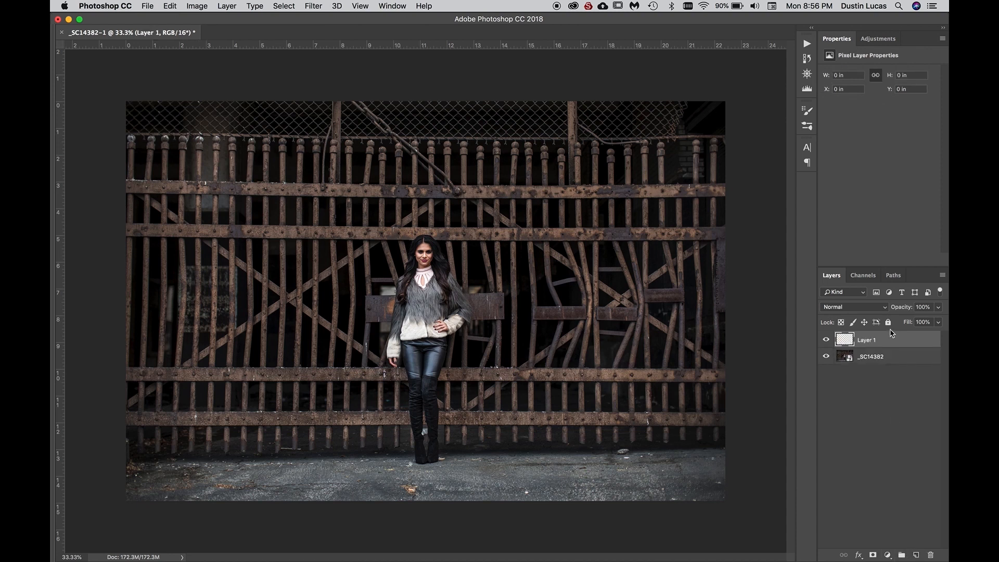
mouse_move(52, 205)
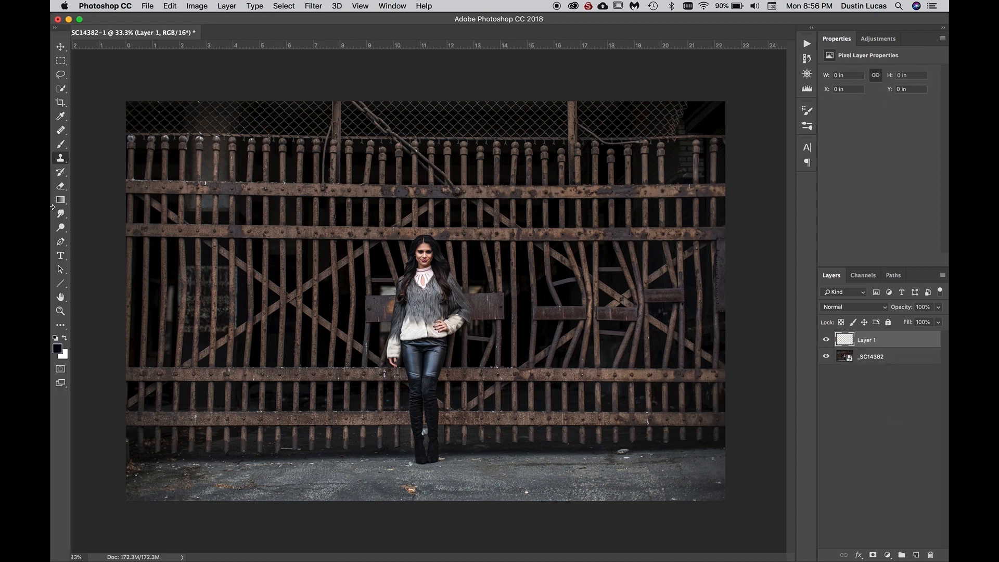
right_click(61, 159)
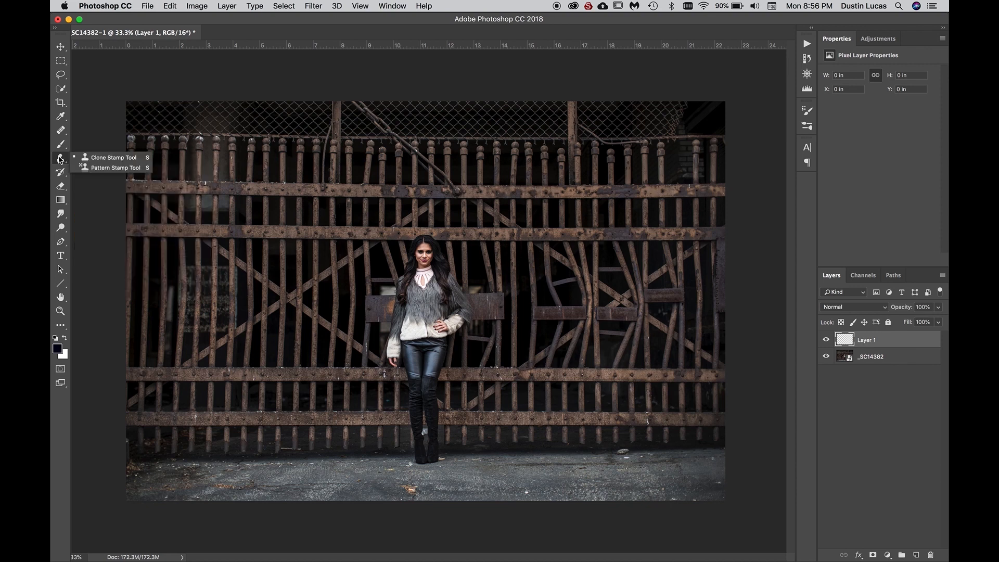
left_click(110, 157)
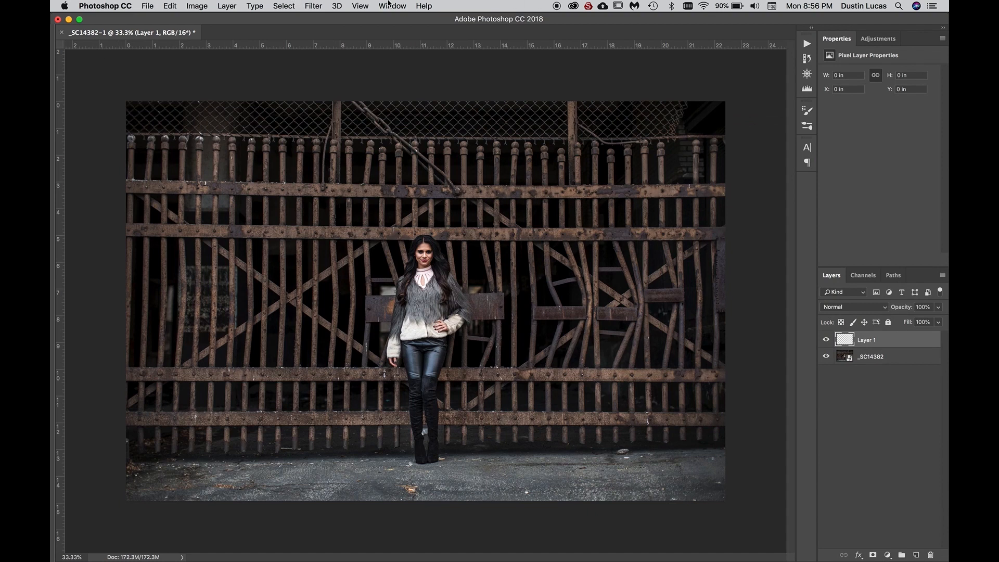
Switch to the Photography workspace and set the Clone Stamp to sample Current & Below.
left_click(392, 6)
mouse_move(417, 28)
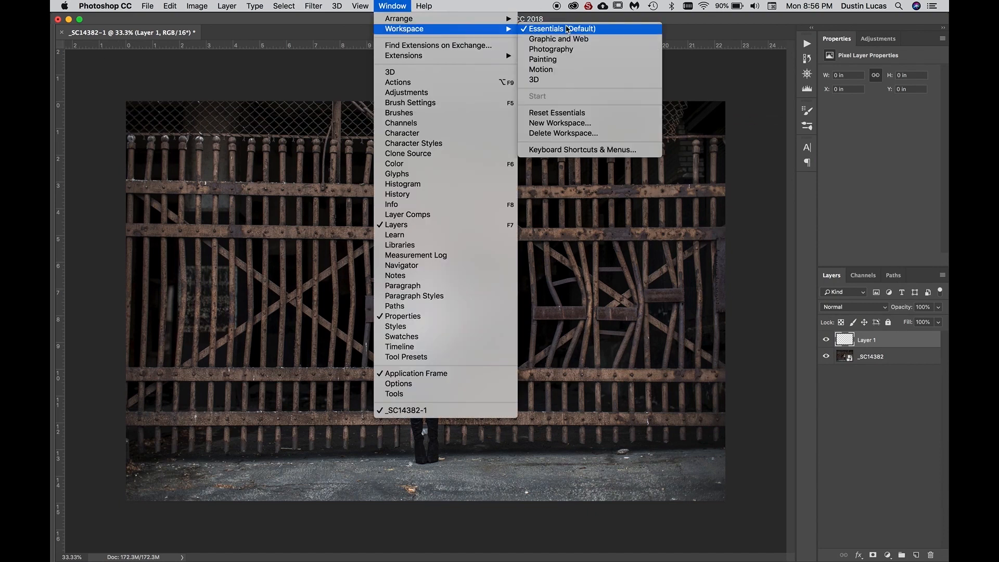
left_click(560, 49)
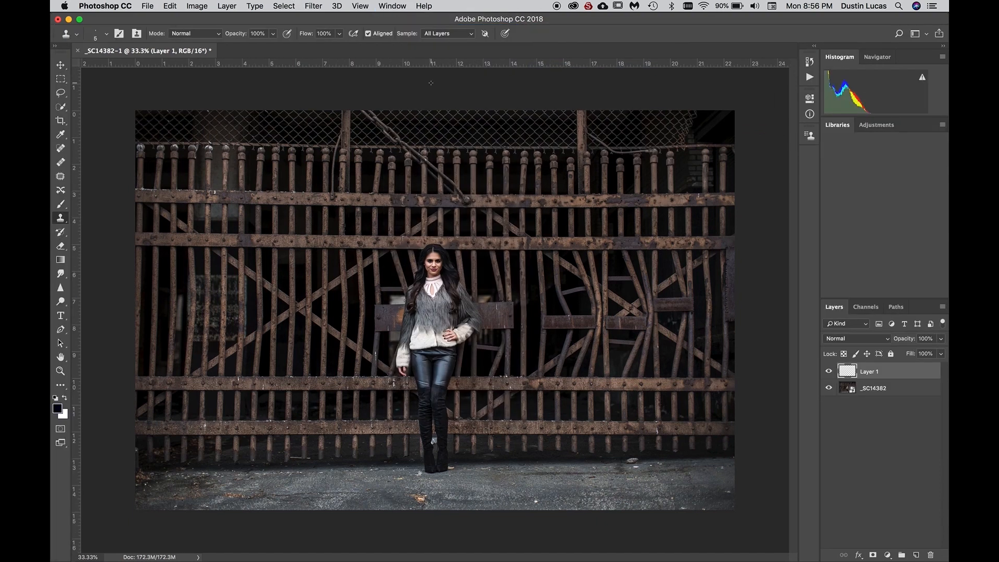
left_click(453, 34)
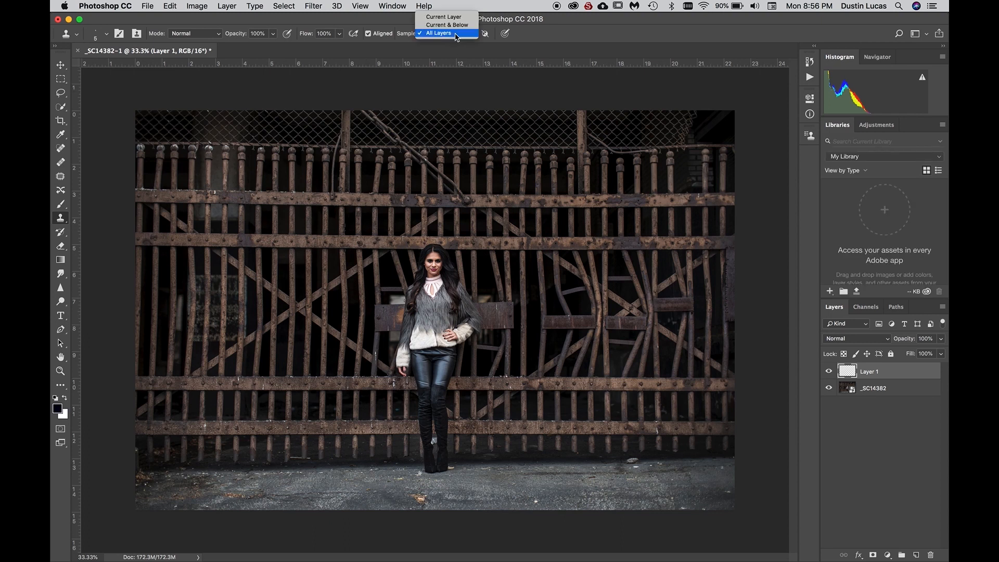
left_click(452, 24)
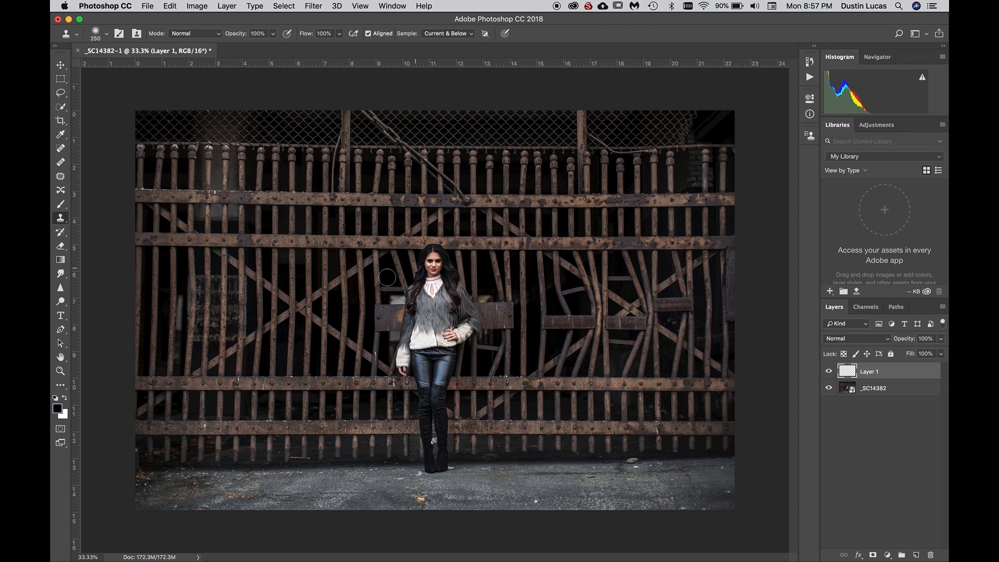
key("z")
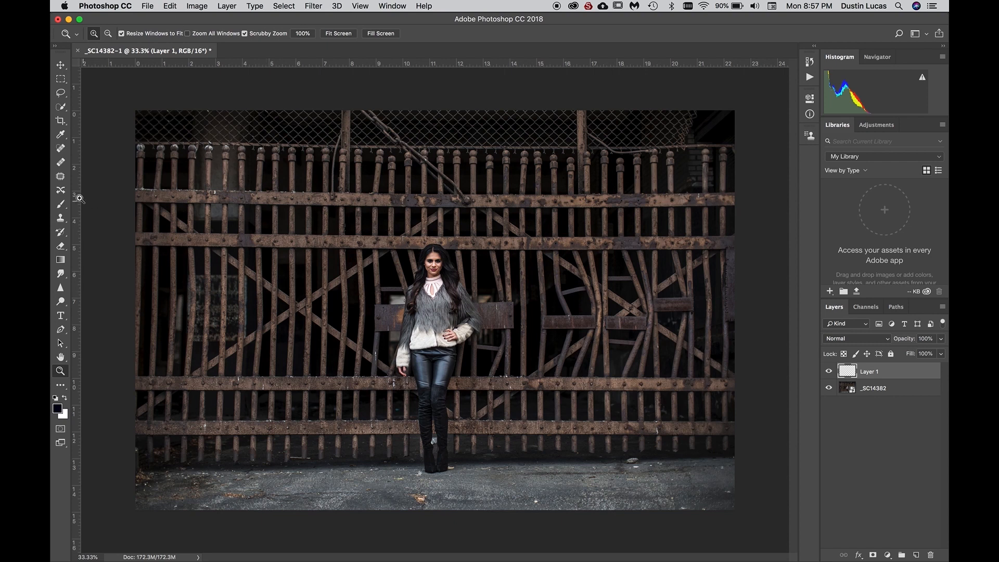
Clone straight fence bars on Layer 1 over the bent bars and metal plate beside the woman with the Clone Stamp.
left_click(61, 220)
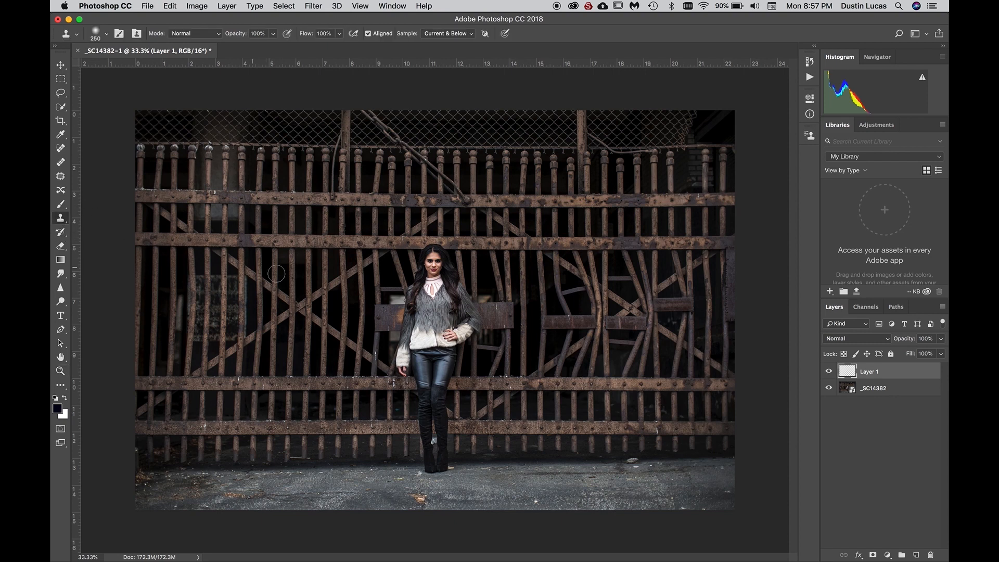
left_click(291, 265, "alt")
mouse_move(572, 274)
left_mouse_down()
mouse_move(584, 249)
mouse_move(599, 269)
mouse_move(551, 296)
mouse_move(600, 294)
mouse_move(621, 247)
left_mouse_up()
key("super+z")
mouse_move(604, 243)
left_mouse_down()
mouse_move(562, 237)
mouse_move(636, 228)
mouse_move(572, 214)
mouse_move(587, 216)
mouse_move(569, 226)
mouse_move(622, 224)
mouse_move(632, 236)
mouse_move(575, 252)
mouse_move(596, 249)
mouse_move(556, 313)
mouse_move(598, 267)
mouse_move(624, 293)
mouse_move(640, 274)
mouse_move(631, 251)
mouse_move(556, 311)
mouse_move(571, 265)
mouse_move(558, 253)
mouse_move(559, 301)
mouse_move(574, 298)
mouse_move(575, 266)
mouse_move(535, 264)
mouse_move(535, 329)
mouse_move(556, 324)
mouse_move(551, 355)
mouse_move(566, 339)
mouse_move(570, 352)
mouse_move(600, 342)
mouse_move(558, 375)
mouse_move(645, 363)
mouse_move(610, 362)
mouse_move(615, 315)
left_mouse_up()
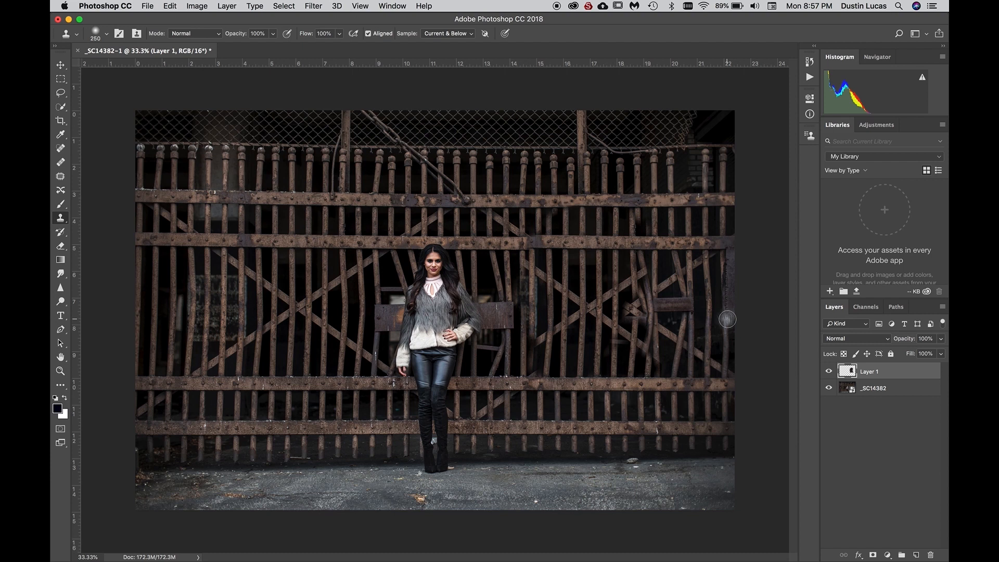
Reopen the _SC14382 smart object in Camera Raw and apply Exposure -0.15 and Highlights -5.
left_click(852, 390)
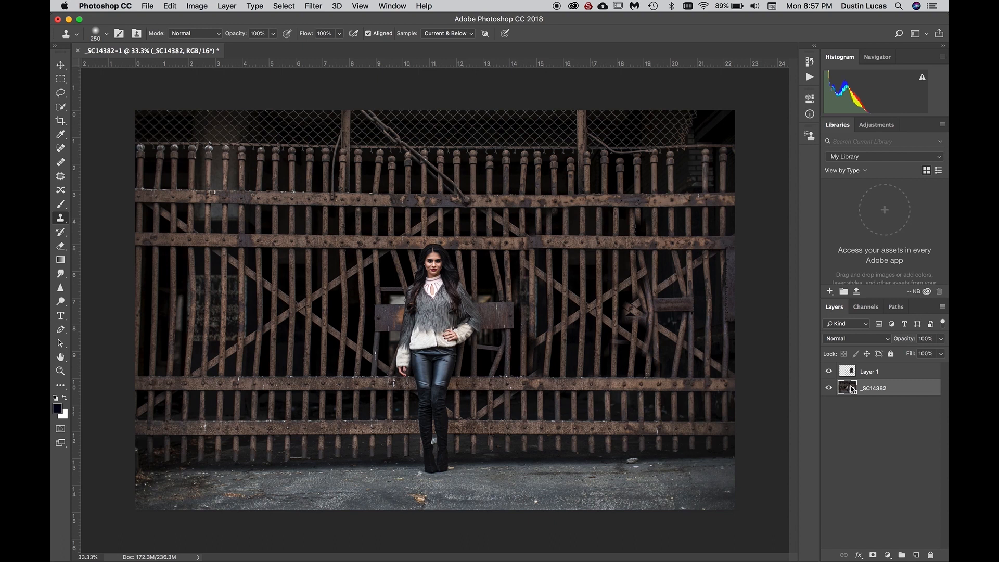
double_click(852, 389)
left_click(845, 269)
left_click_drag(845, 269, 868, 269)
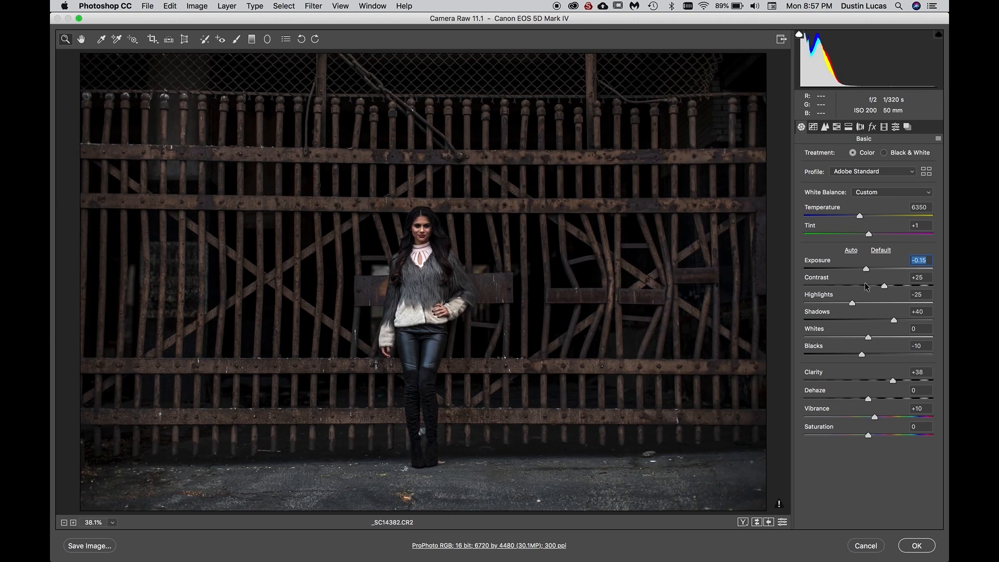
left_click_drag(852, 303, 866, 304)
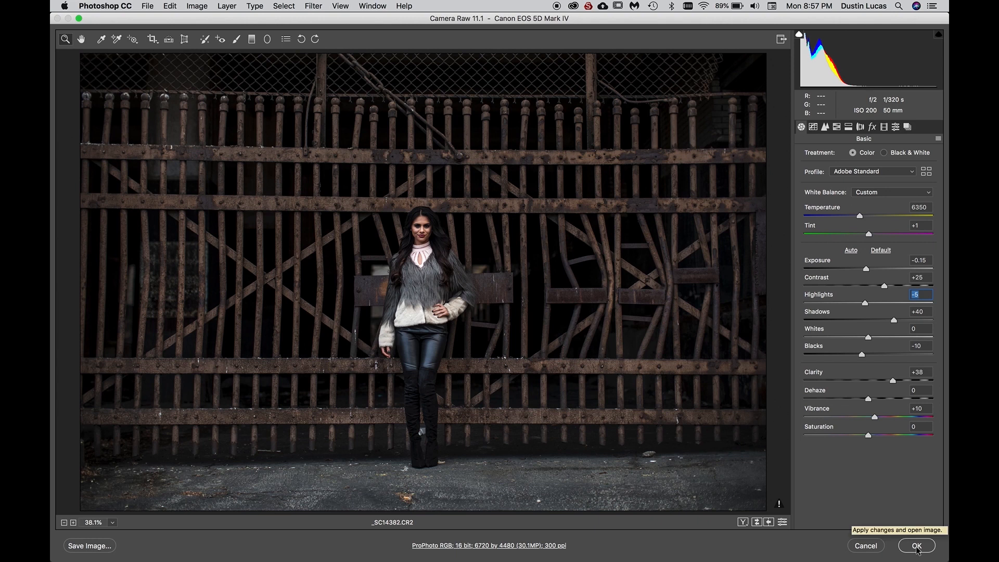
left_click(917, 546)
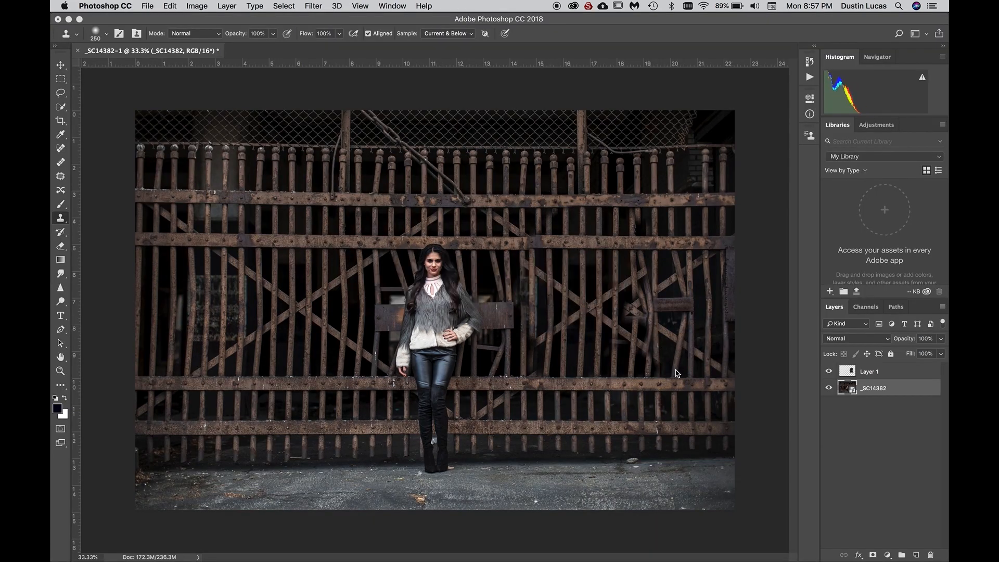
Toggle the visibility of Layer 1 to compare the cloned area with the re-edited image beneath.
left_click(830, 371)
left_click(830, 371)
left_click(830, 372)
left_click(830, 372)
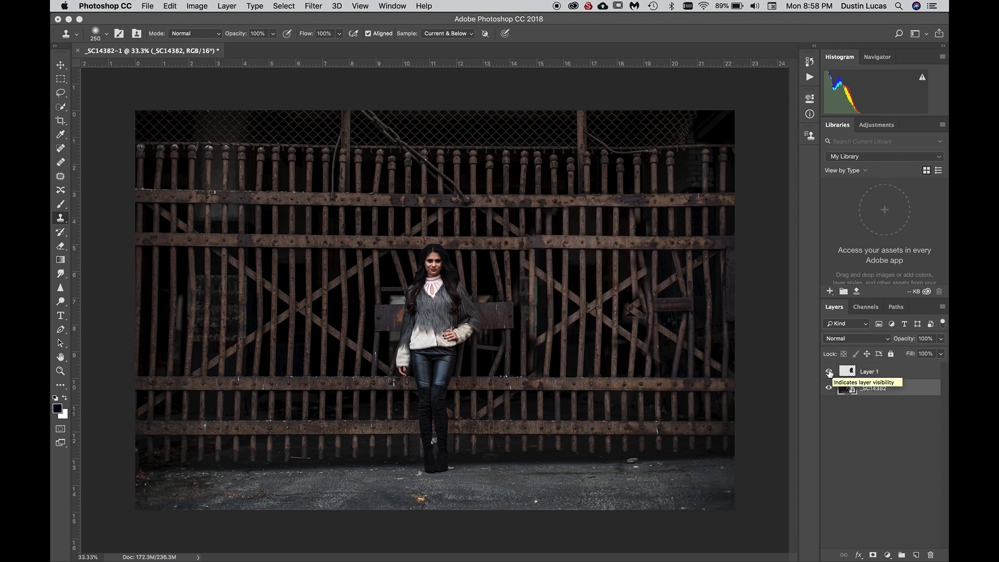
Undo the last Camera Raw edit, the cloning and the creation of Layer 1.
key("super+z")
key("super+z")
key("super+z")
key("alt+super+z")
key("alt+super+z")
key("alt+super+z")
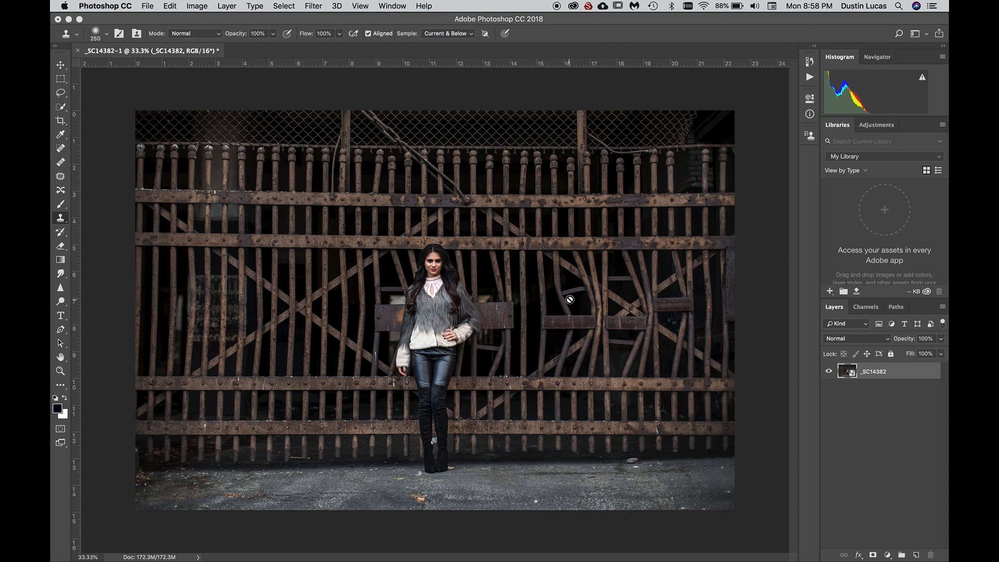
Apply the Imagenomic Portraiture filter with its Default preset to the _SC14382 smart object.
left_click(314, 7)
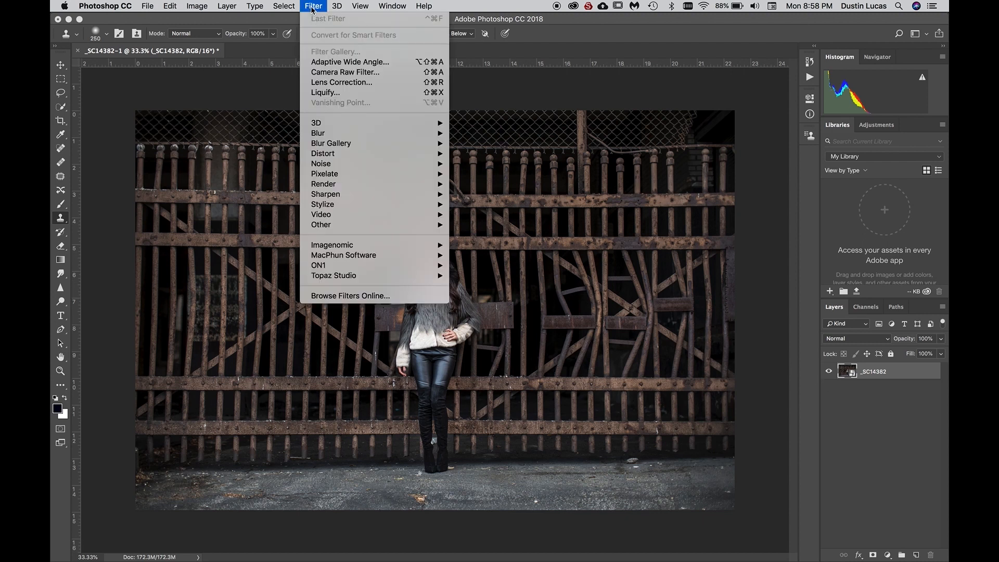
mouse_move(357, 195)
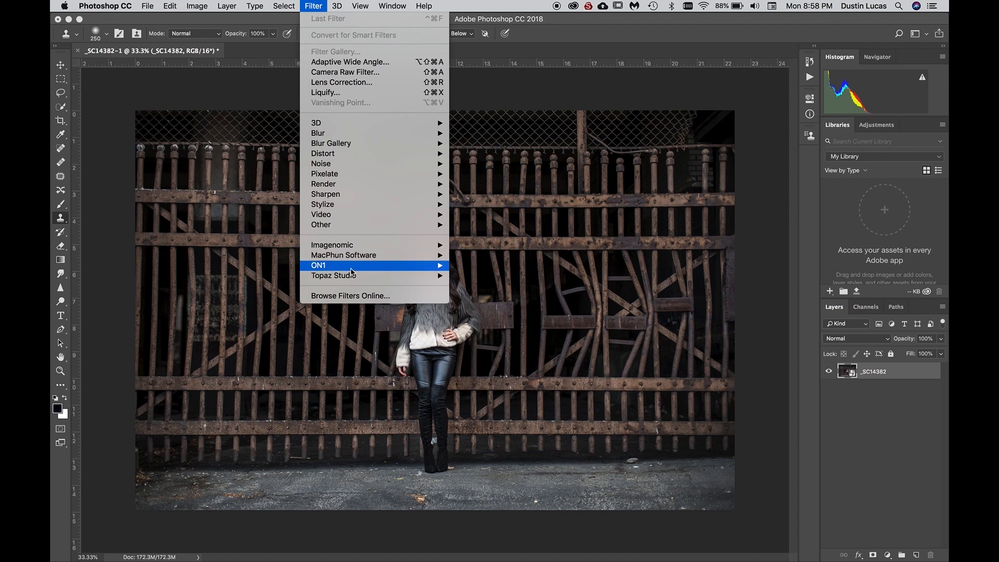
mouse_move(353, 259)
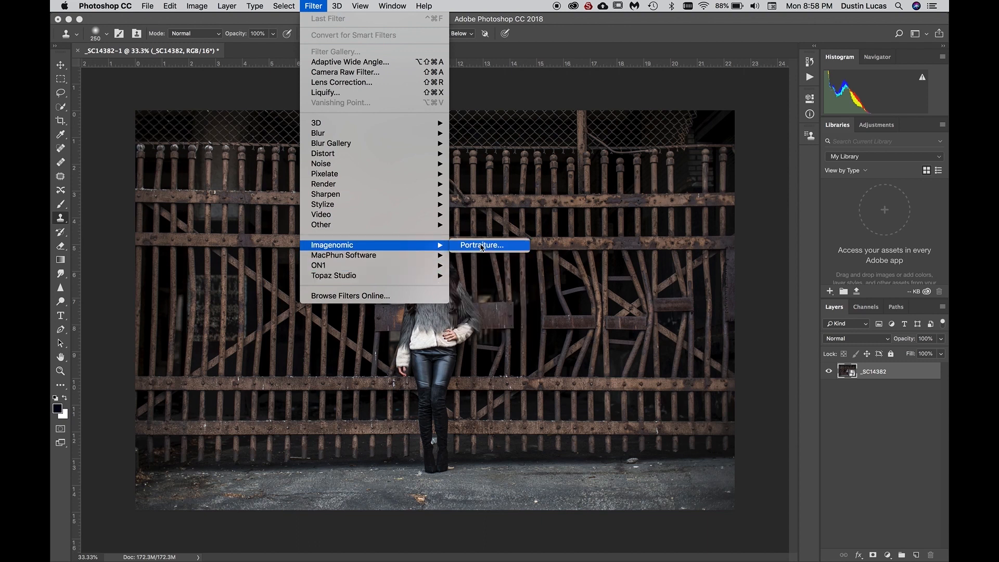
left_click(483, 246)
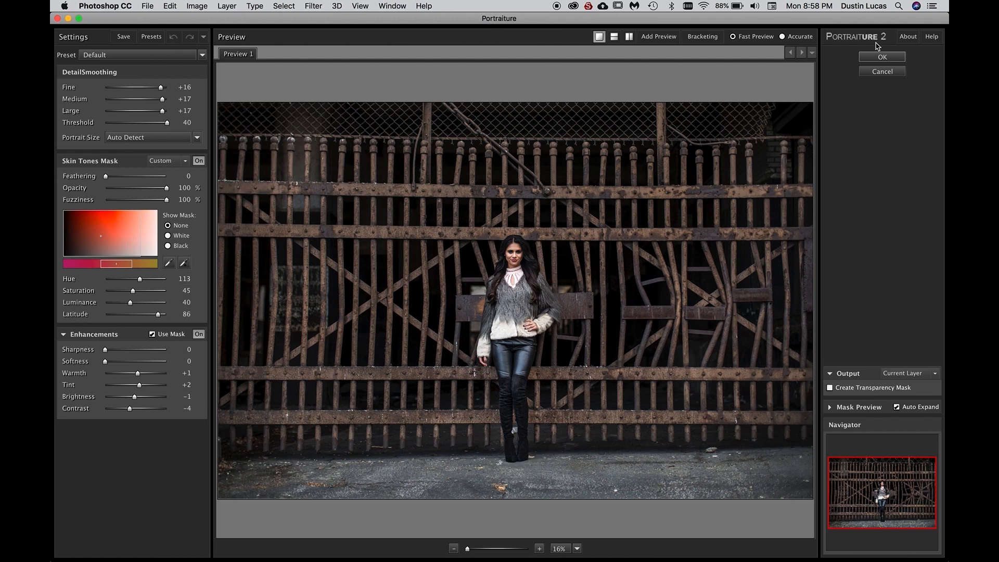
left_click(882, 56)
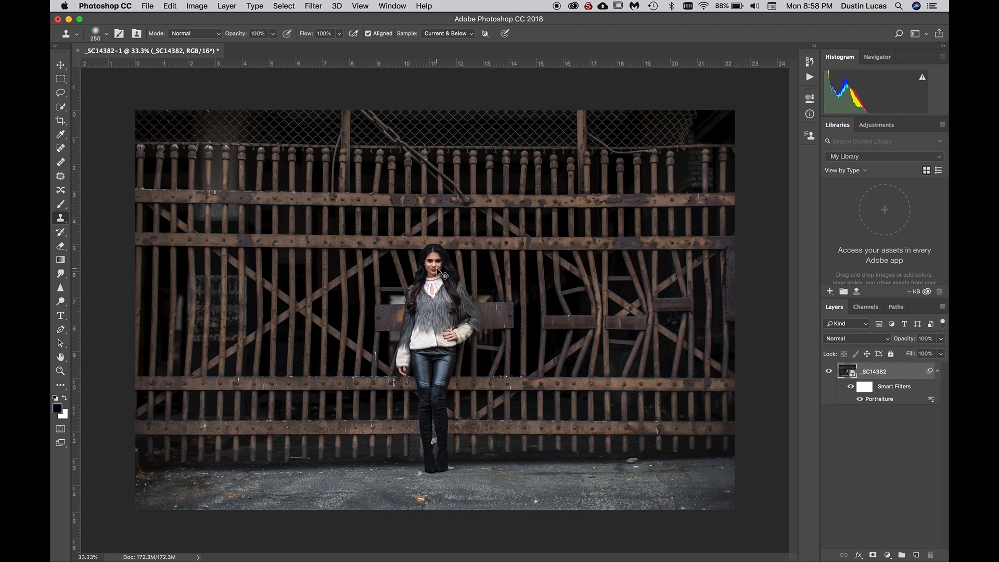
Compare the image at 100% with the Portraiture smart filter off and on, and review the filter's settings.
key("super+1")
scroll(416, 257, "up", 3)
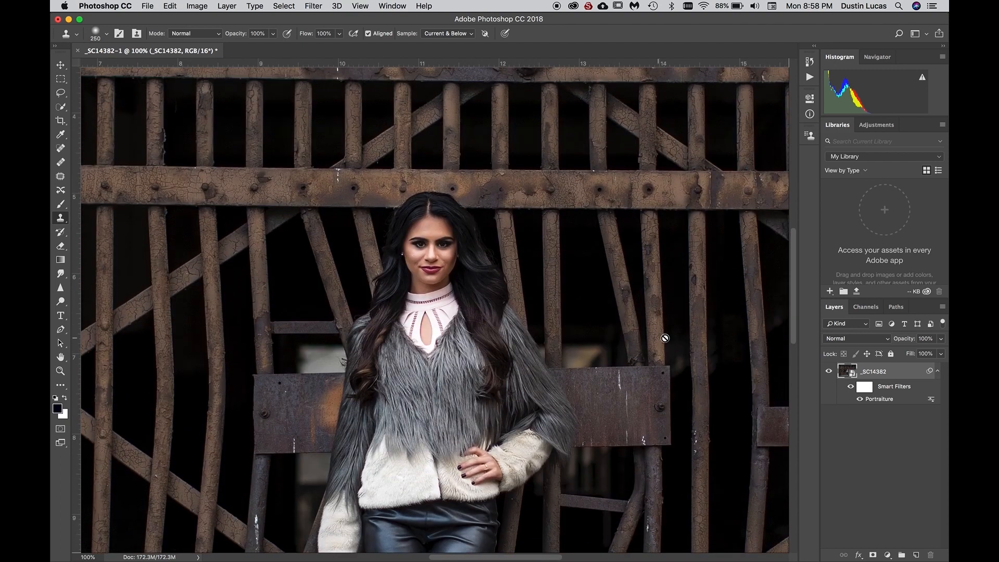
left_click(860, 399)
left_click(859, 400)
double_click(880, 399)
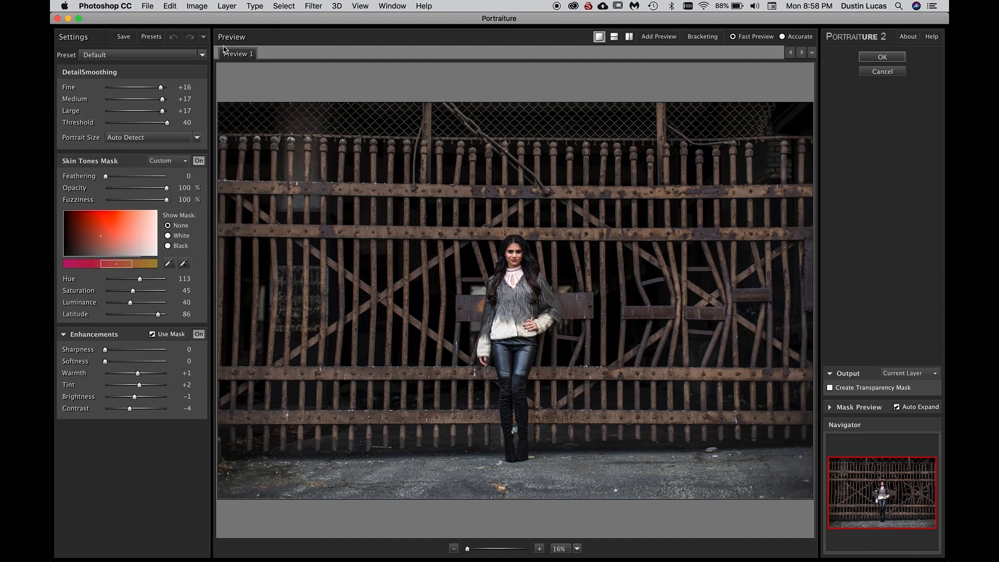
left_click(892, 61)
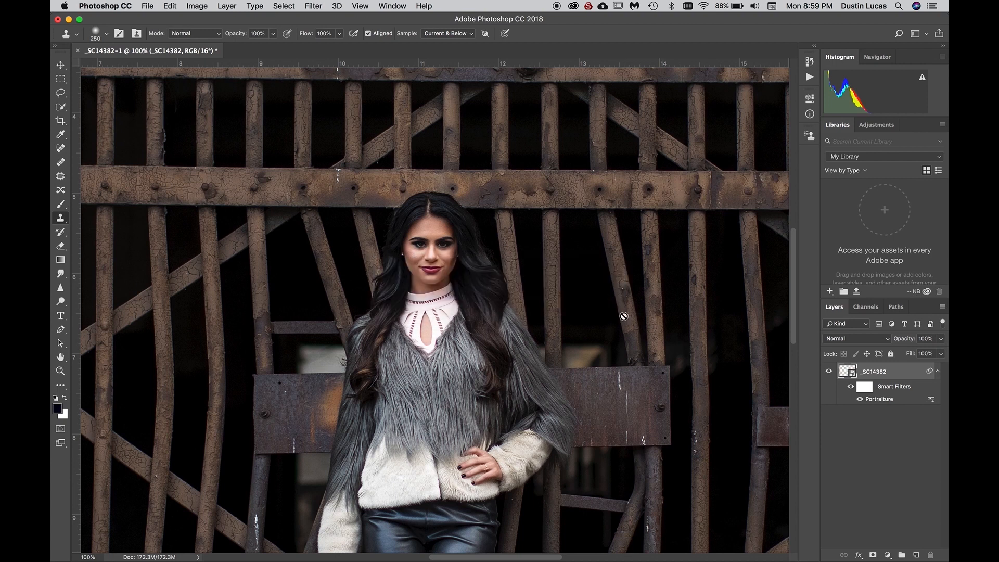
Start Liquify on the smart object and reshape the face with Forehead 16, Chin Height -25 and Jawline -70.
left_click(313, 6)
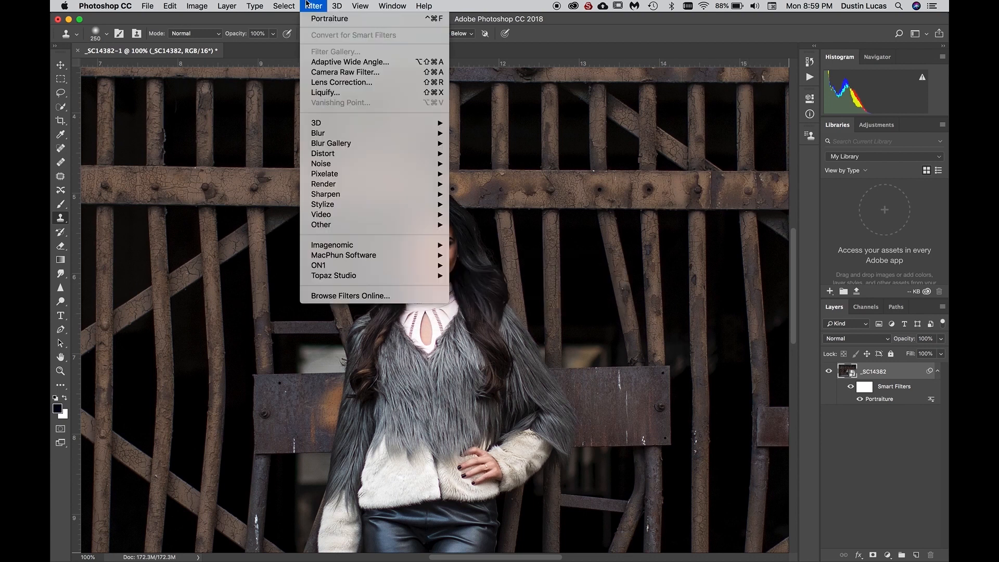
left_click(354, 93)
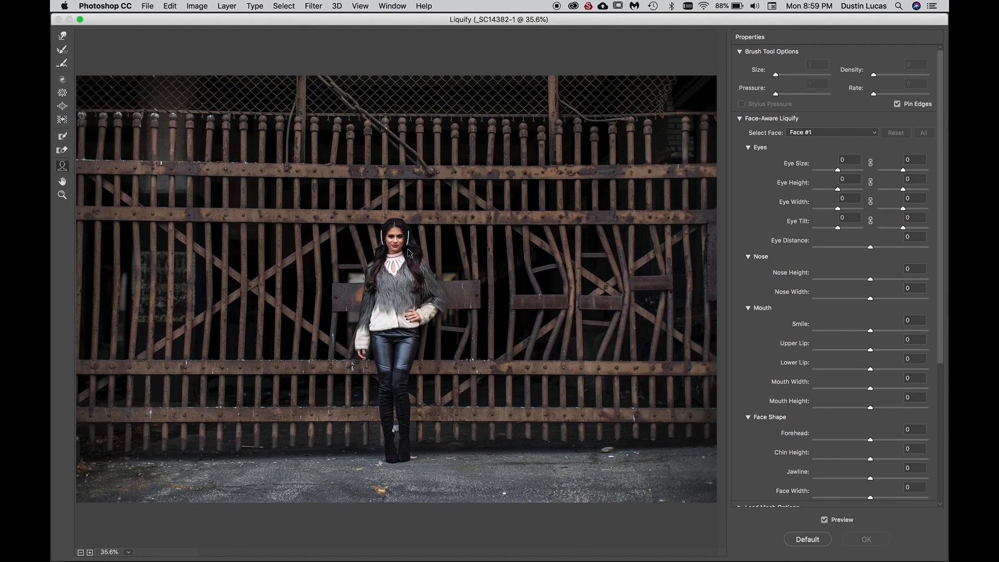
key("super+alt+0")
mouse_move(419, 156)
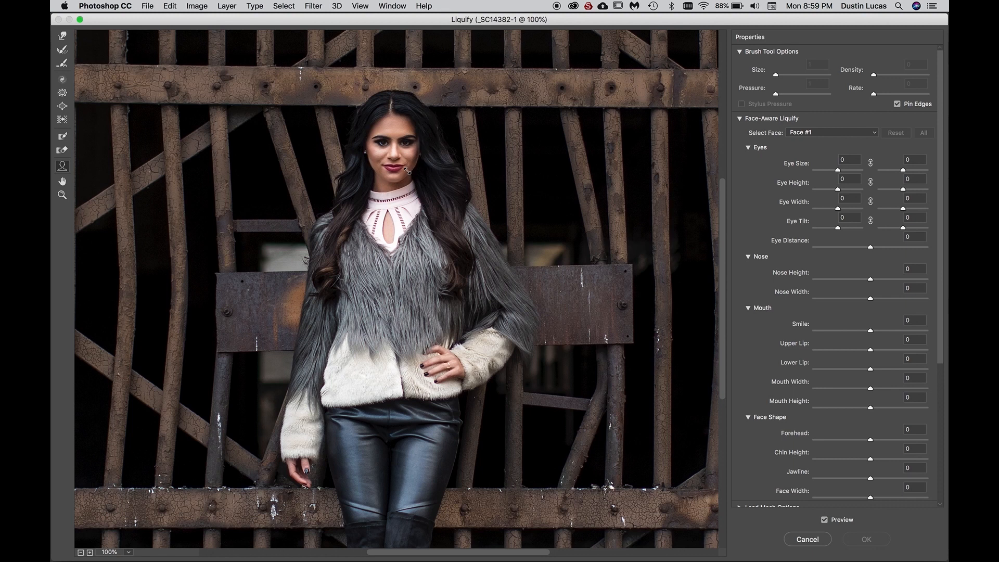
left_click_drag(405, 169, 398, 167)
left_click_drag(394, 119, 394, 112)
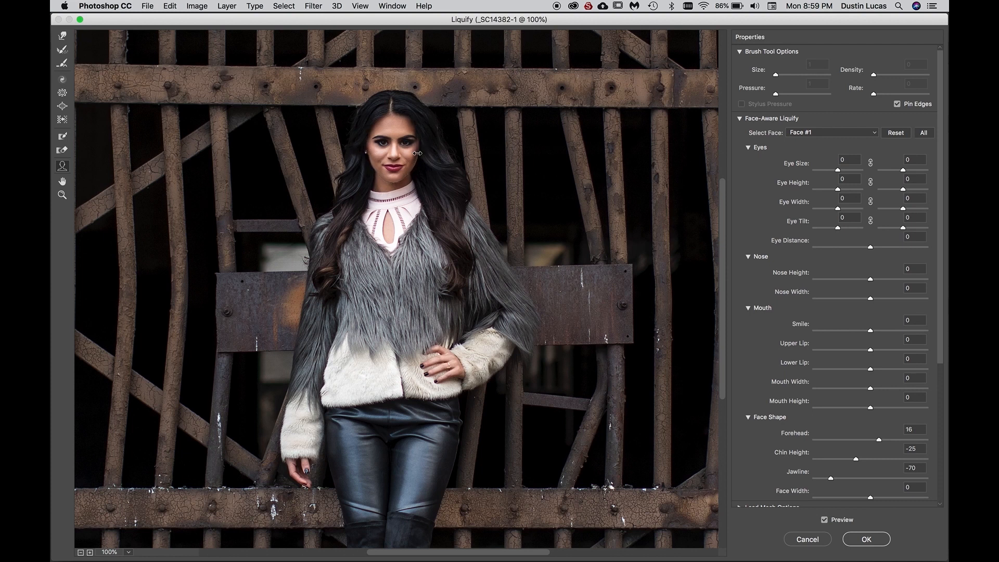
Set Face Width to -13, Nose Height to 19 and Lower Lip to -16, compare the preview, and apply Liquify.
left_click_drag(418, 153, 414, 153)
left_click(825, 520)
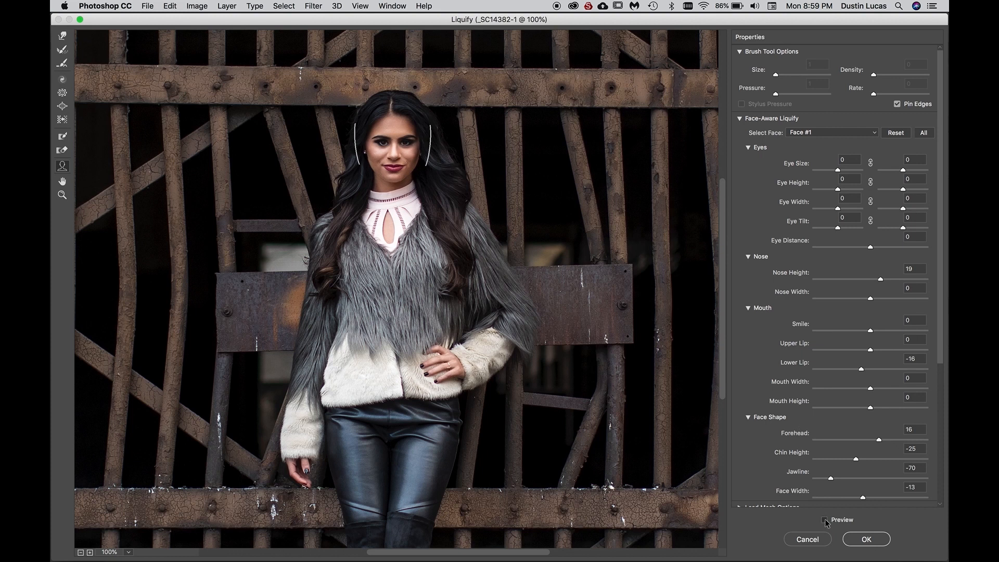
left_click(825, 520)
left_click(867, 540)
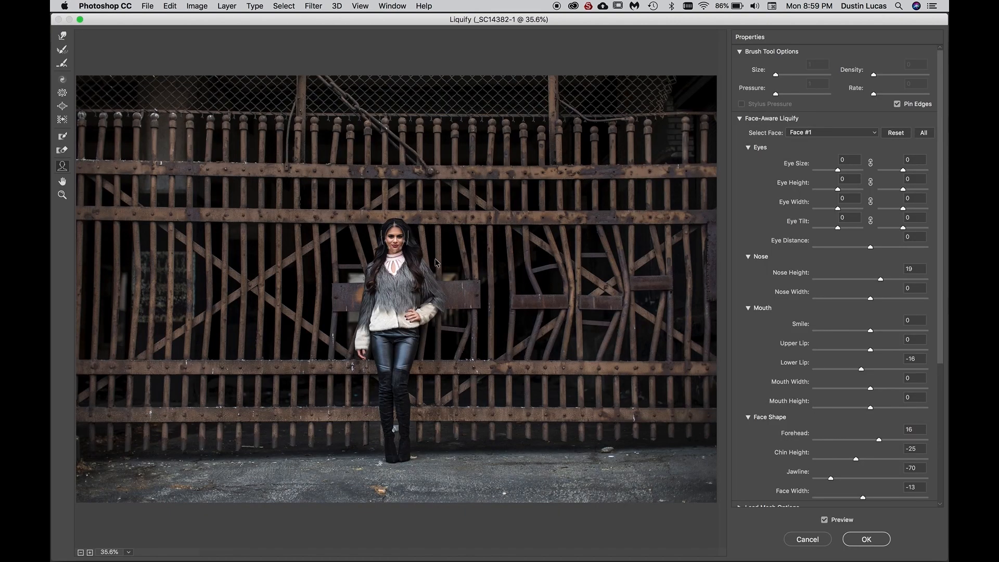
Review the stored Liquify smart filter settings at 100% and return to the full image.
key("super+1")
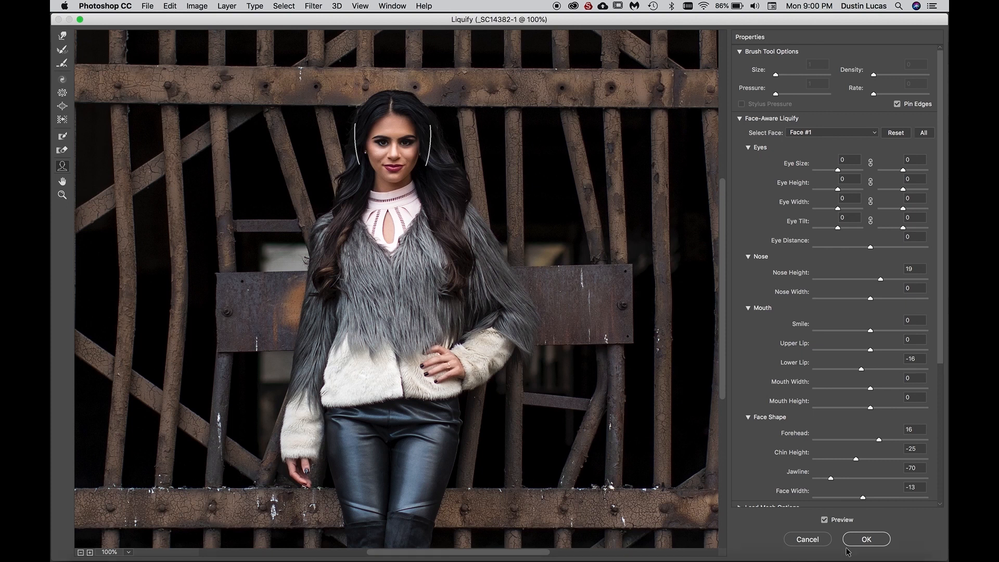
left_click(871, 539)
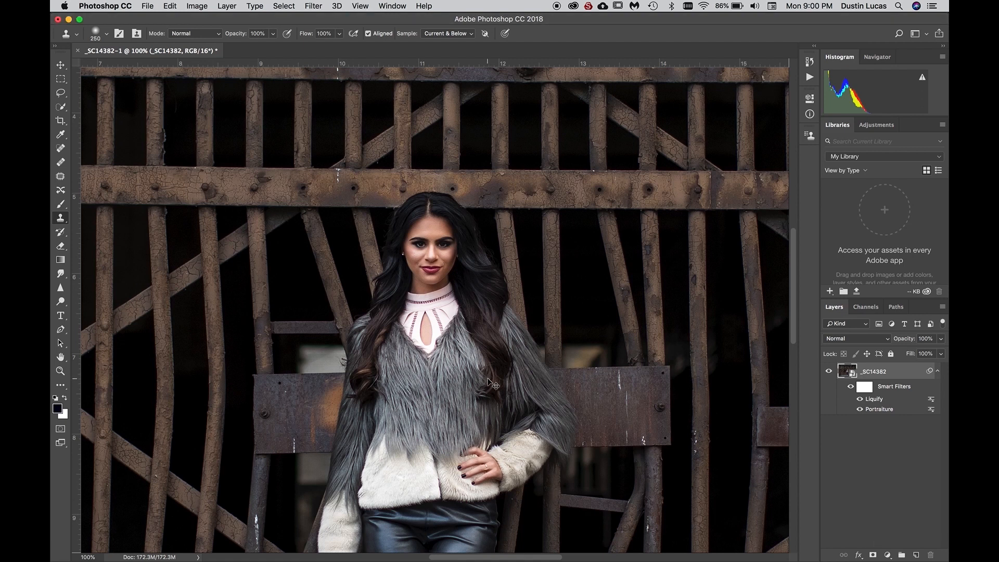
key("super+0")
key("super+minus")
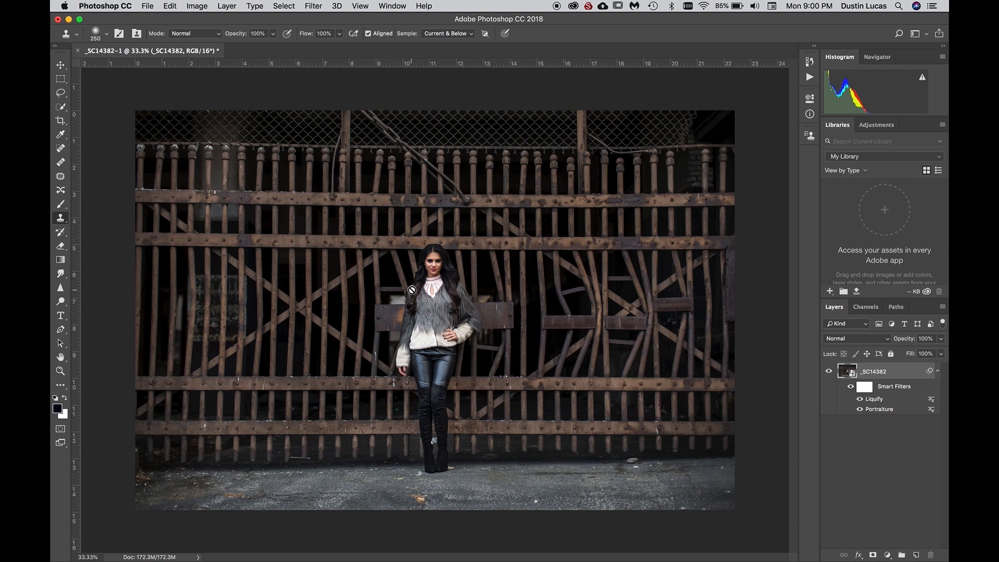
Add a Gradient Map adjustment layer above the _SC14382 smart object.
left_click(888, 555)
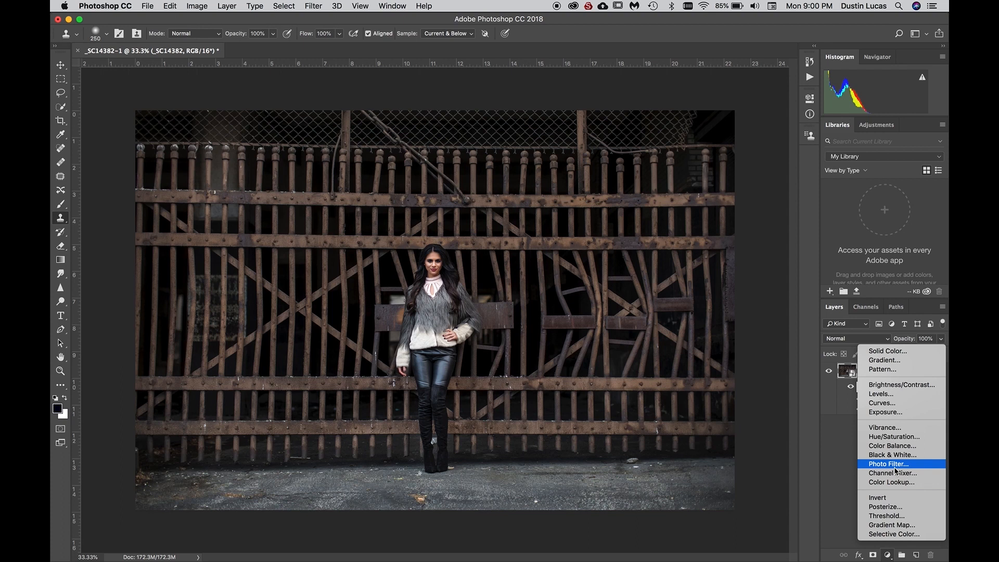
left_click(772, 393)
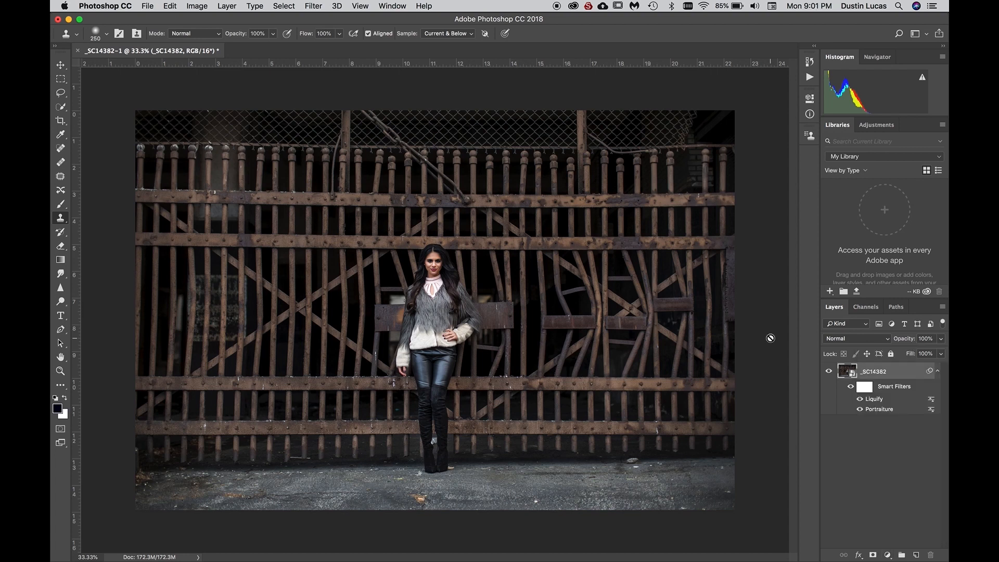
left_click(888, 555)
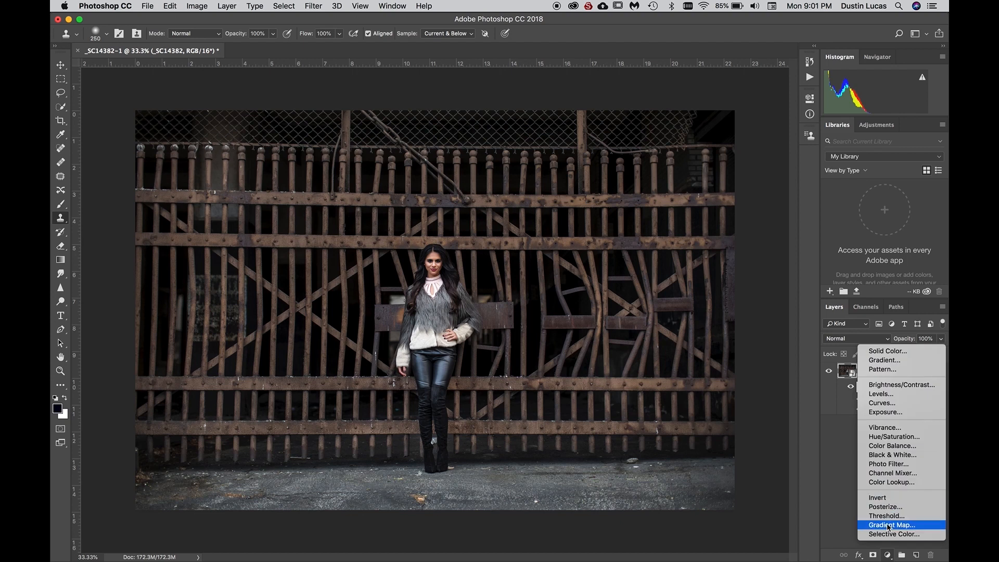
left_click(888, 526)
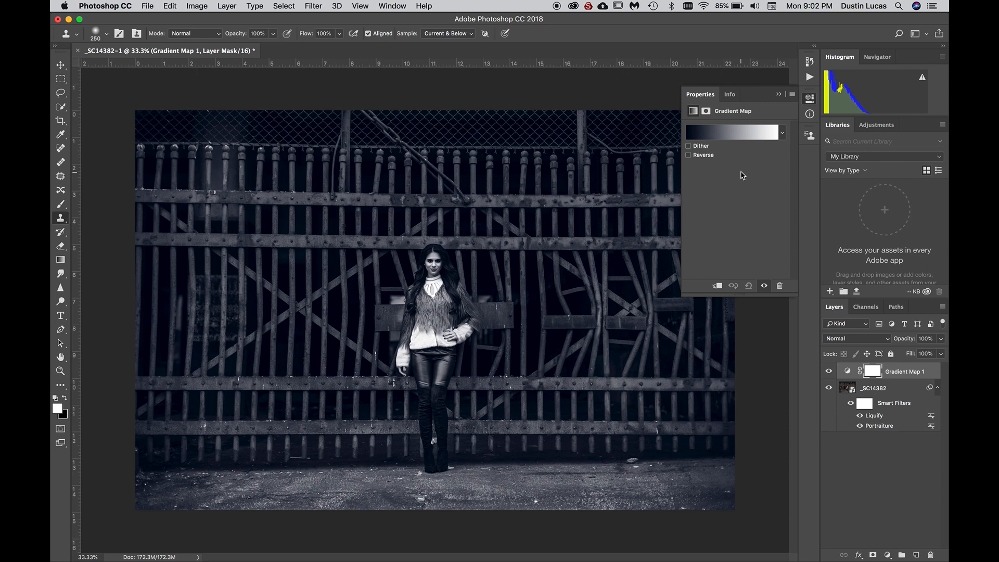
Change the Gradient Map's gradient to the Black, White preset.
left_click(747, 136)
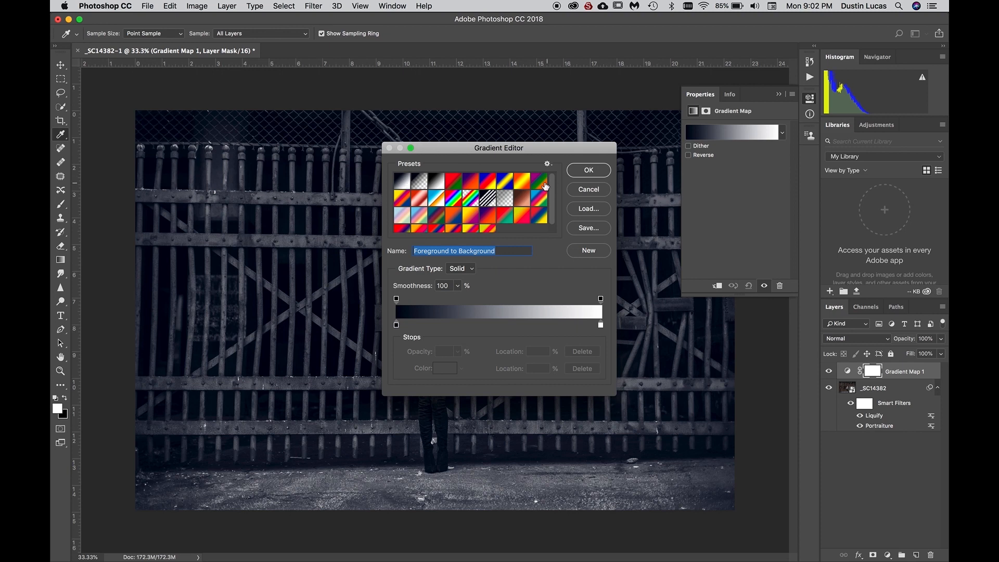
left_click(582, 171)
key("s")
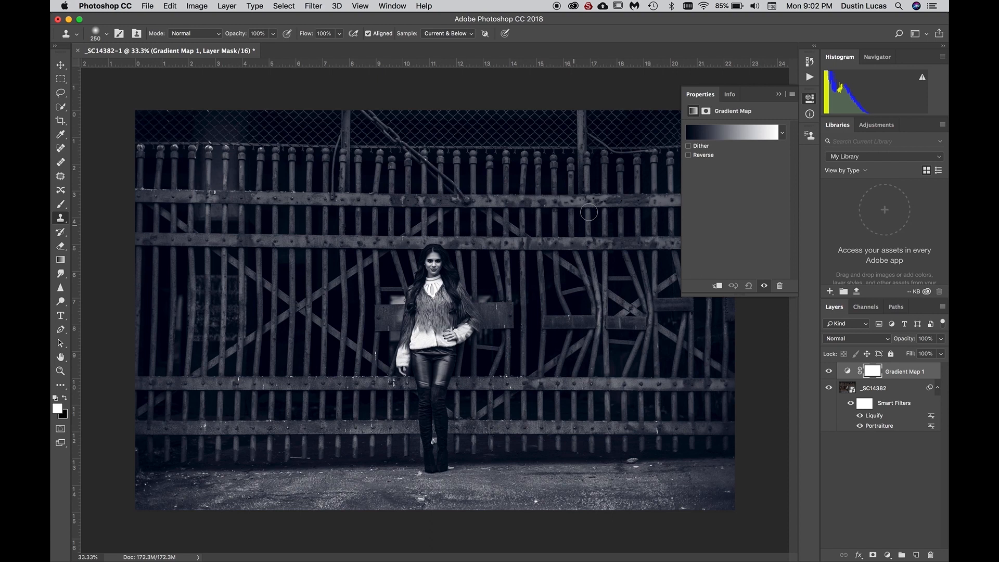
left_click(731, 133)
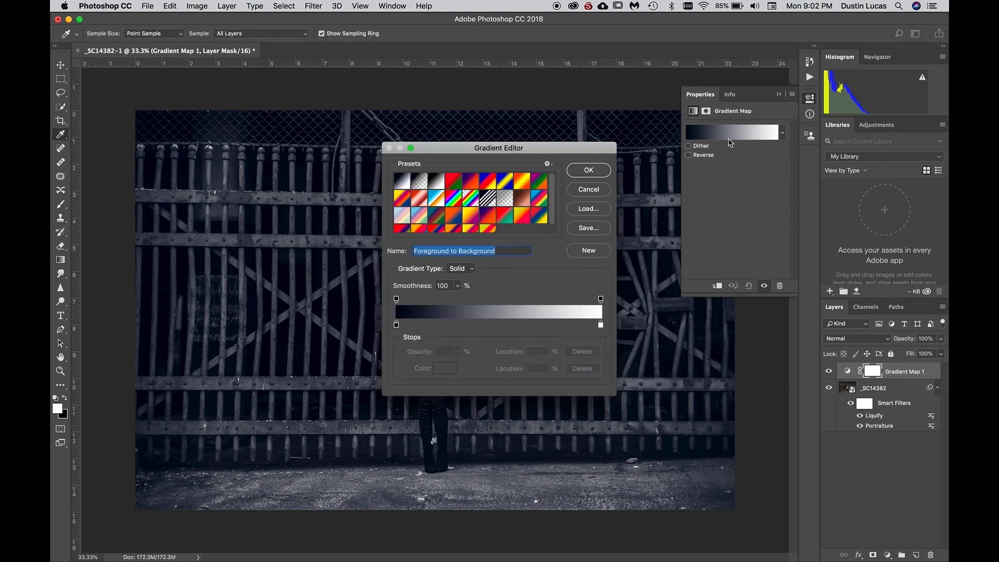
left_click(424, 183)
left_click(405, 185)
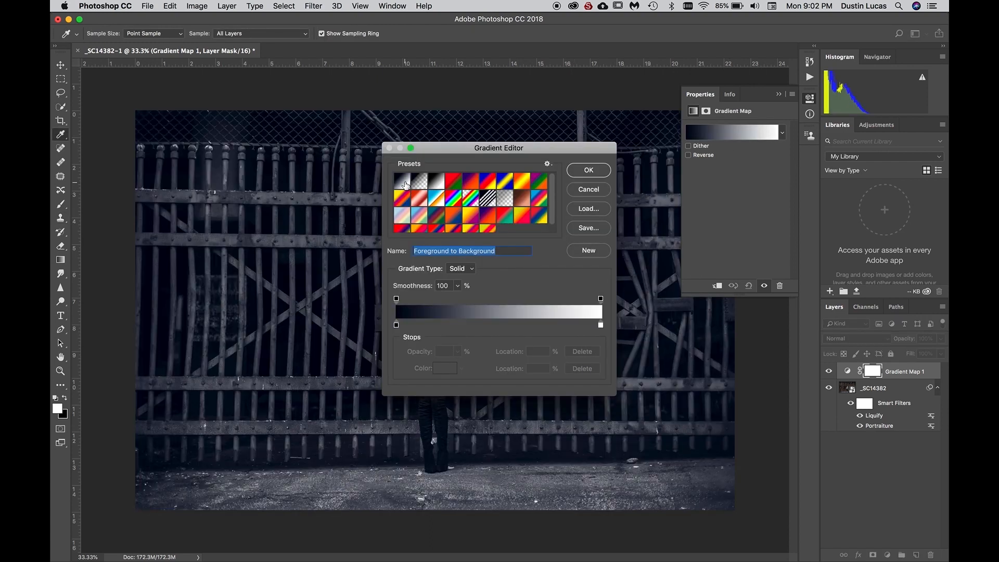
left_click(437, 183)
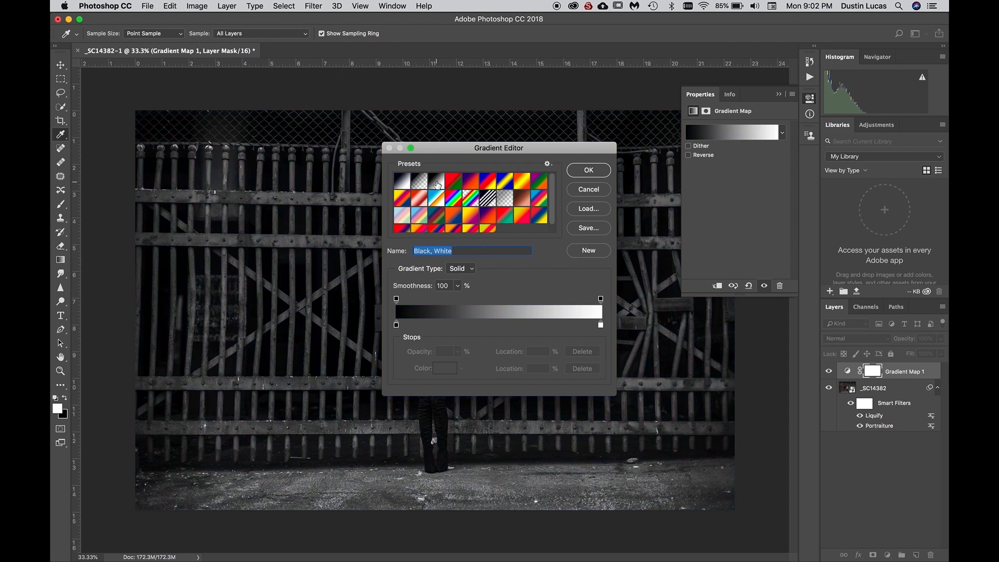
left_click(585, 172)
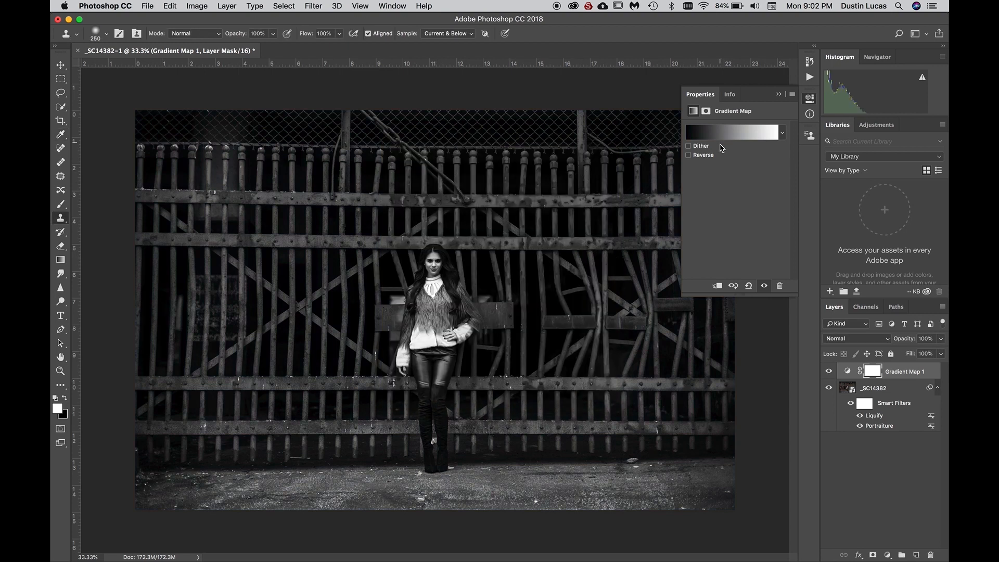
Try reversing the Gradient Map's gradient, restore its original direction, and put its settings away.
left_click(690, 156)
left_click(691, 156)
left_click(690, 156)
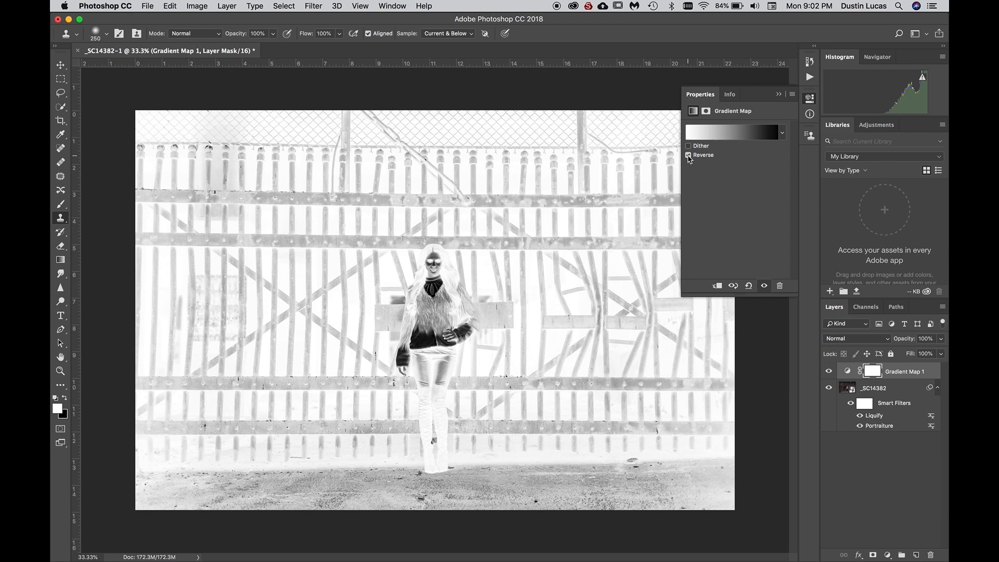
left_click(689, 156)
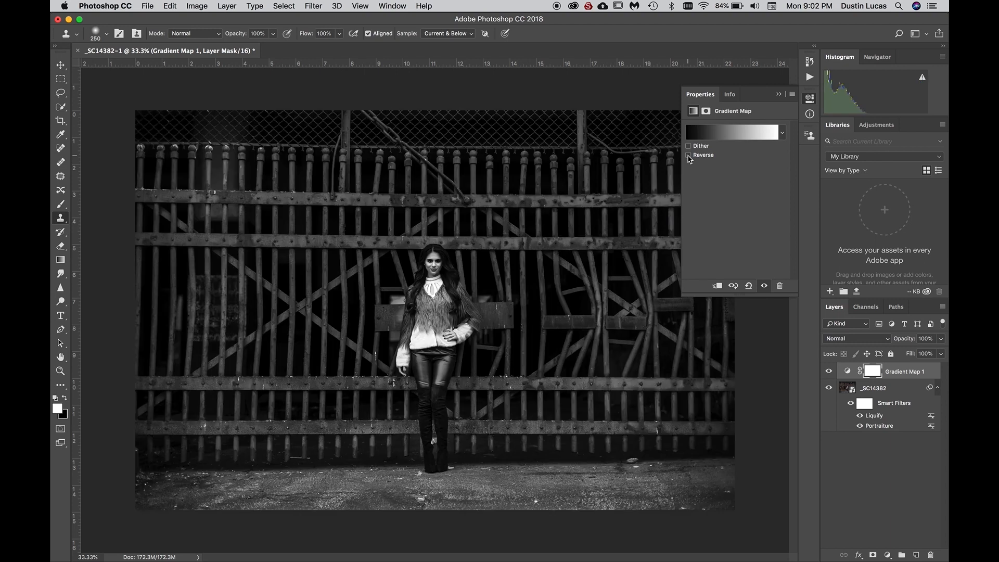
left_click(779, 95)
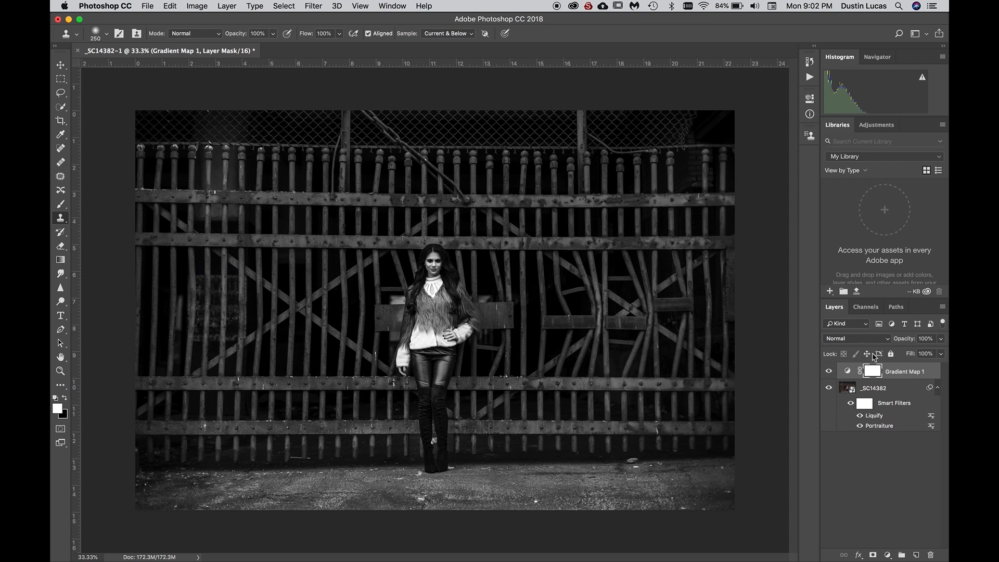
Compare the image with and without the Gradient Map layer by toggling its visibility.
left_click(830, 371)
left_click(829, 372)
left_click(830, 372)
left_click(830, 372)
left_click(830, 372)
left_click(830, 371)
left_click(829, 372)
left_click(829, 372)
Set the Gradient Map layer's blend mode to Luminosity and compare the image with and without it.
left_click(852, 342)
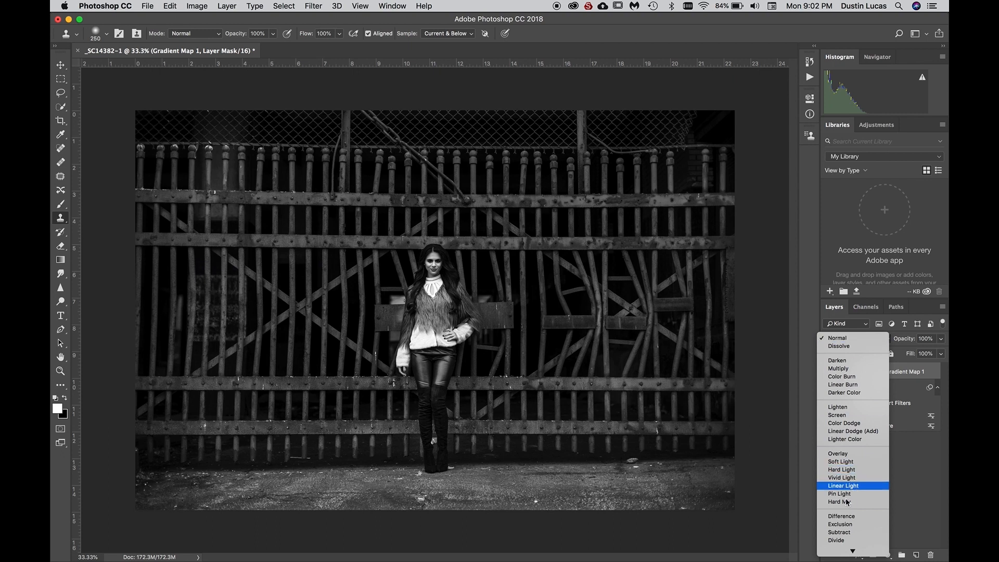
left_click(841, 551)
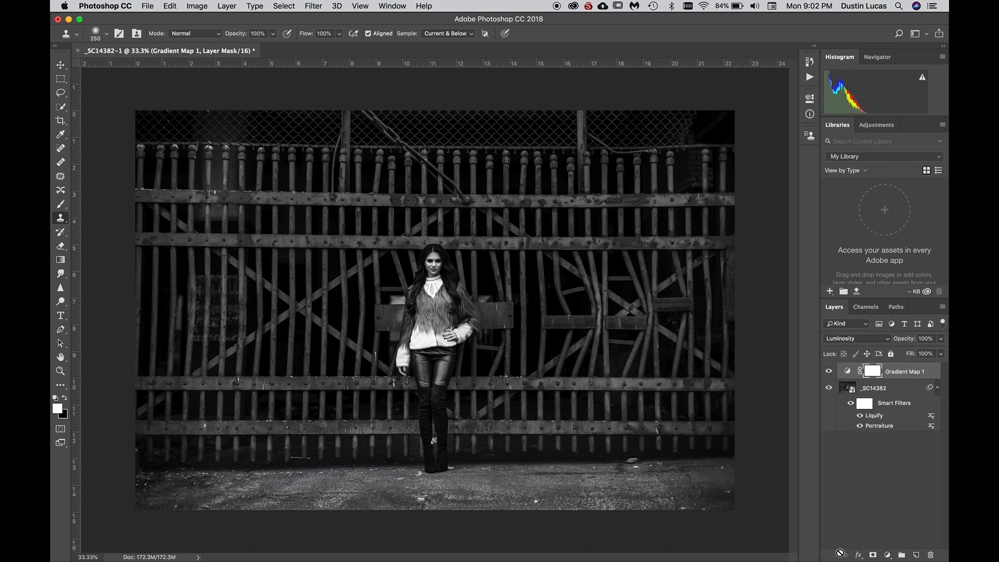
left_click(829, 372)
left_click(829, 371)
left_click(829, 372)
left_click(829, 371)
left_click(829, 372)
left_click(829, 371)
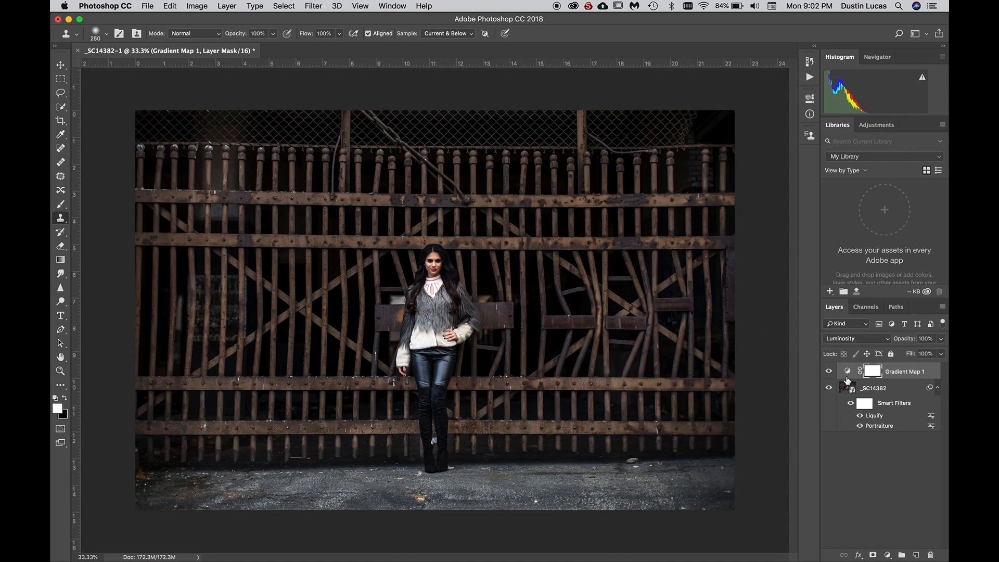
left_click(829, 371)
left_click(829, 372)
Add a Black & White adjustment layer above the Gradient Map, set it to Luminosity, and compare its effect.
left_click(888, 555)
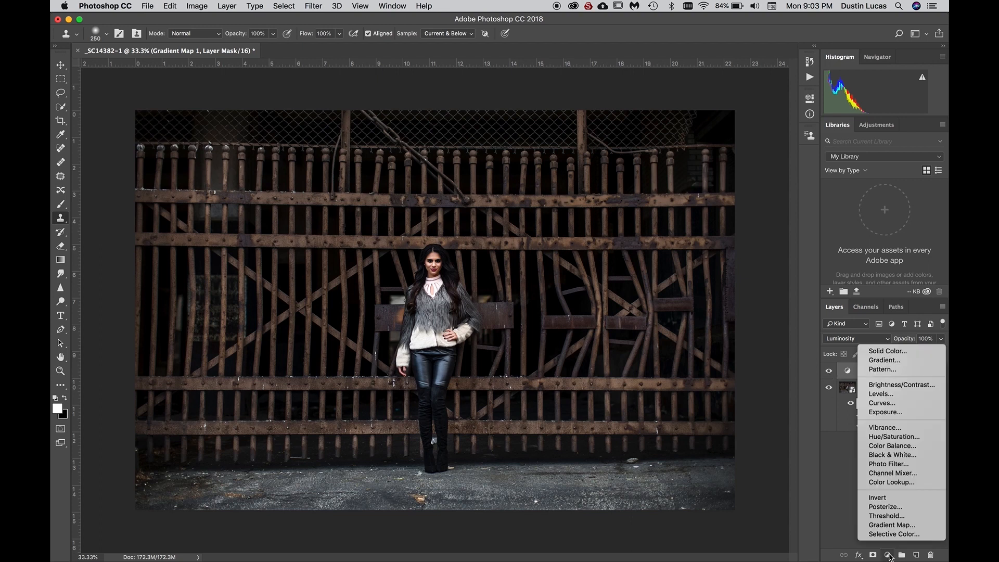
left_click(892, 454)
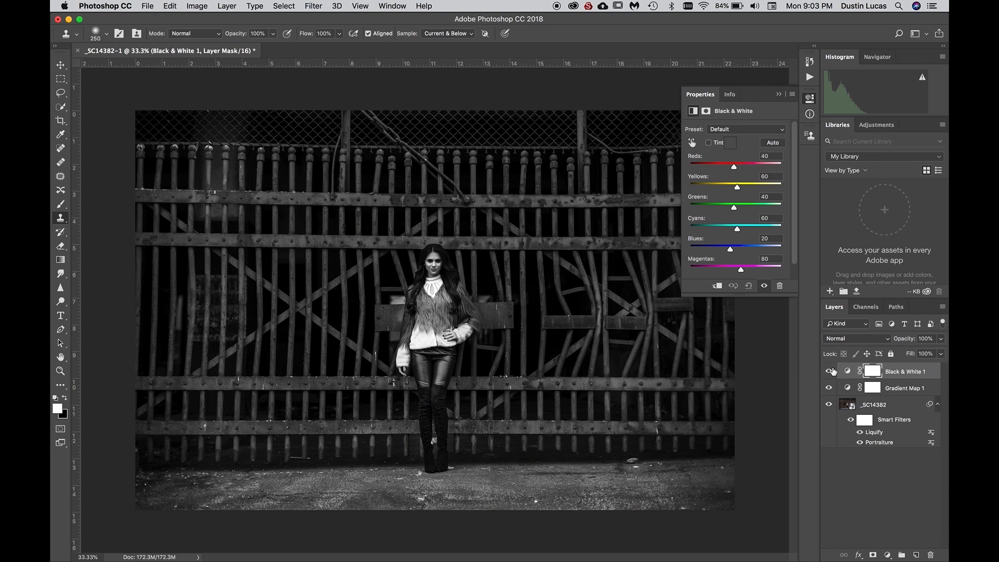
left_click(839, 341)
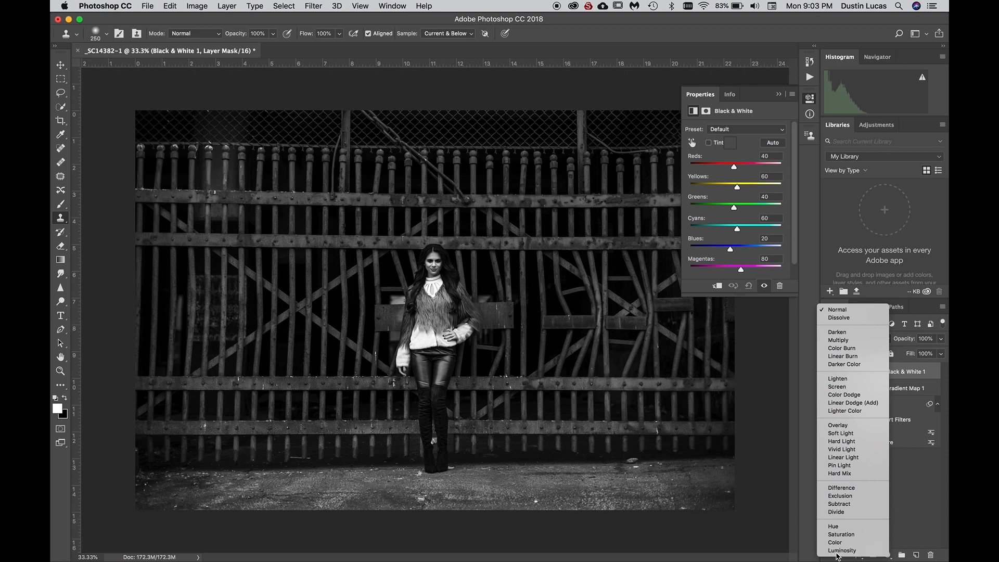
left_click(839, 550)
left_click(828, 372)
left_click(828, 373)
left_click(828, 372)
left_click(828, 373)
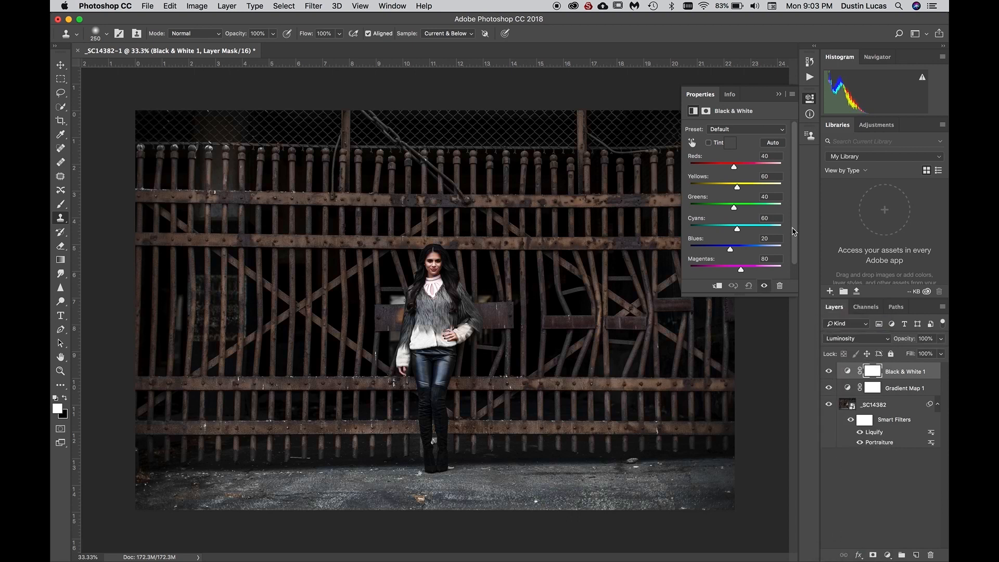
Apply the Auto mix to the Black & White adjustment and fine-tune its color sliders.
left_click(771, 147)
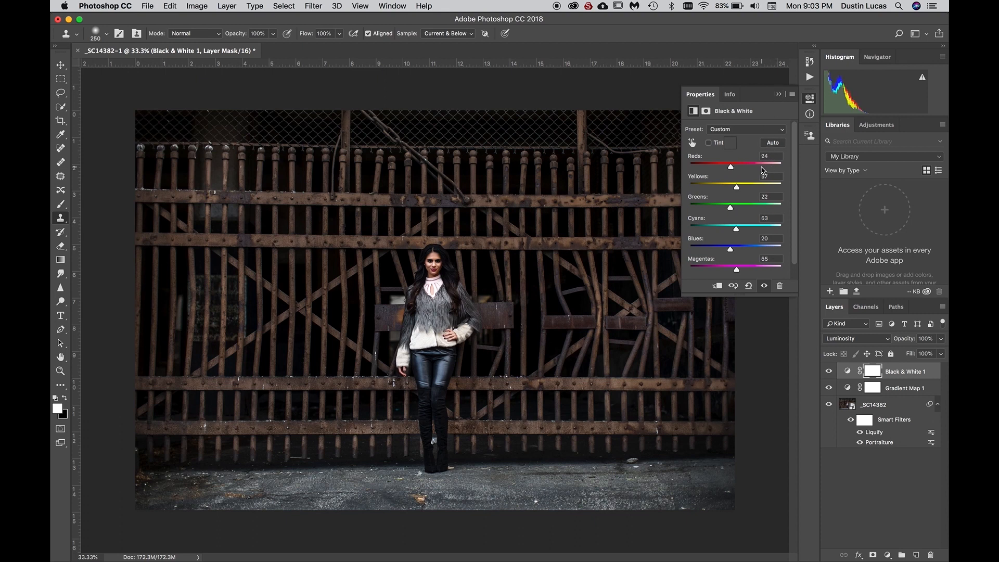
left_click_drag(739, 190, 736, 169)
left_click(778, 94)
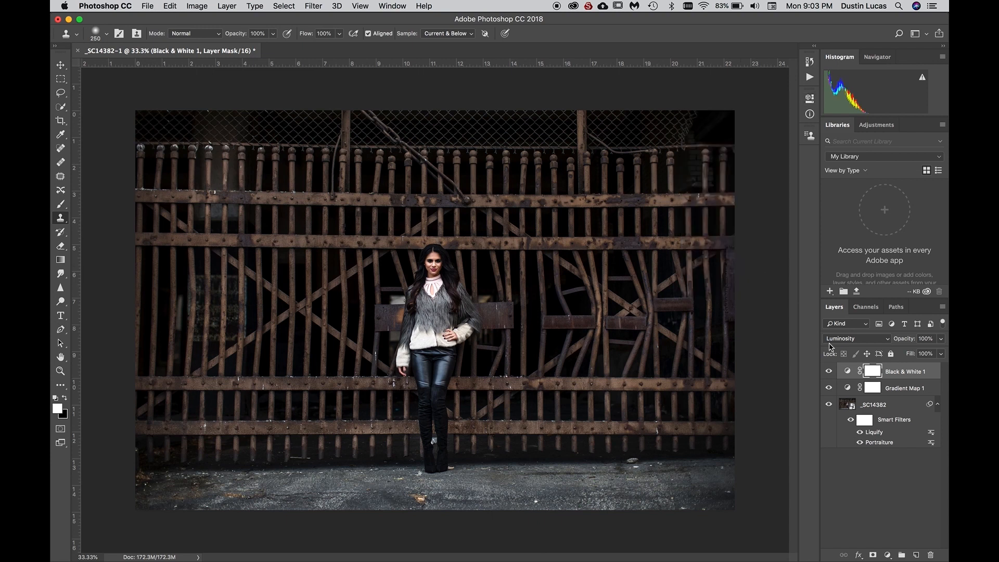
Compare the _SC14382 image with and without the adjustment layers at full view and at 100%.
left_click(829, 406, "alt")
left_click(830, 406, "alt")
left_click(830, 406, "alt")
left_click(830, 406, "alt")
key("super+equal")
key("super+equal")
key("super+equal")
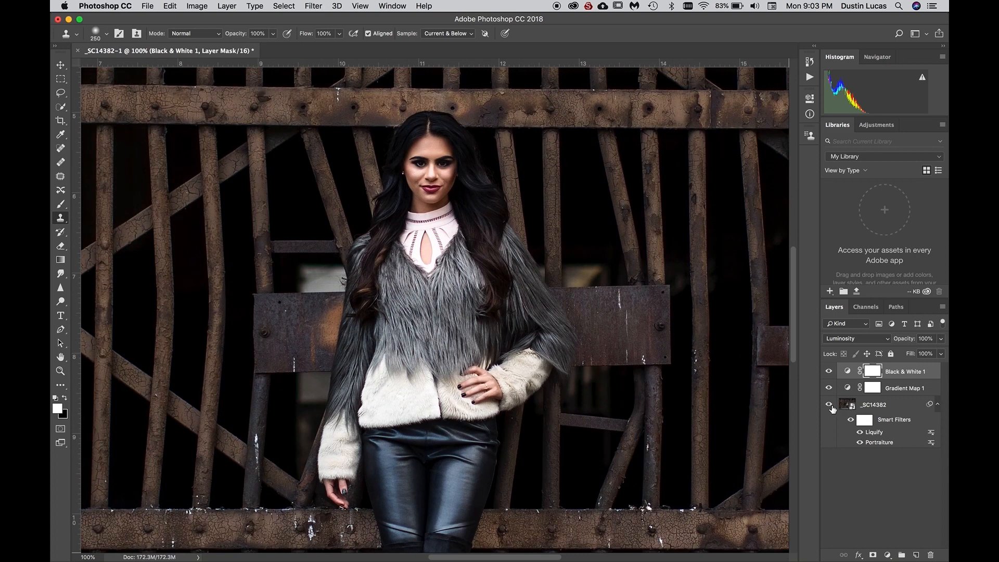
left_click(829, 406, "alt")
left_click(830, 406, "alt")
left_click(830, 406, "alt")
left_click(830, 406, "alt")
Delete the Black & White and Gradient Map adjustment layers, leaving only the _SC14382 smart object.
key("super+minus")
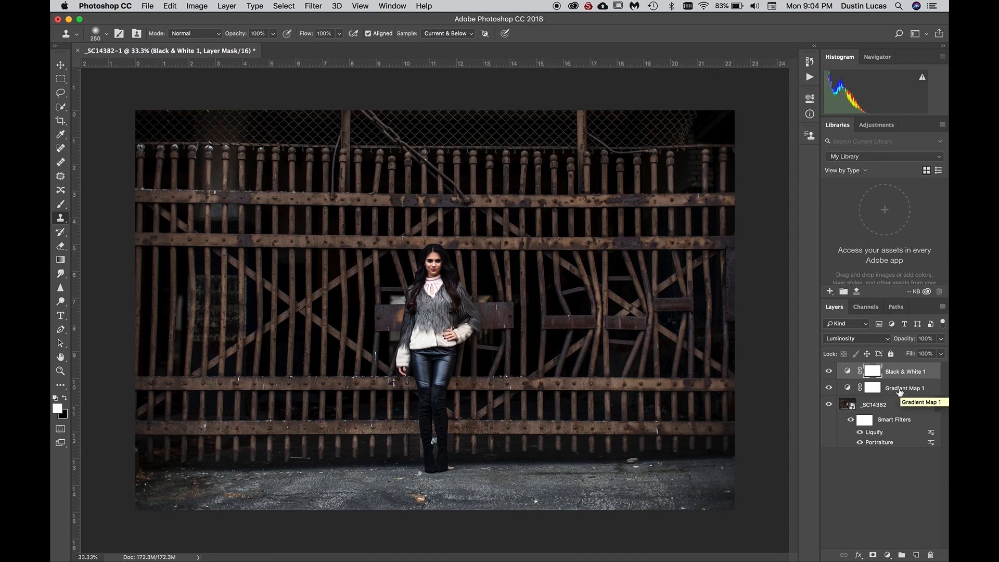
key("BackSpace")
key("BackSpace")
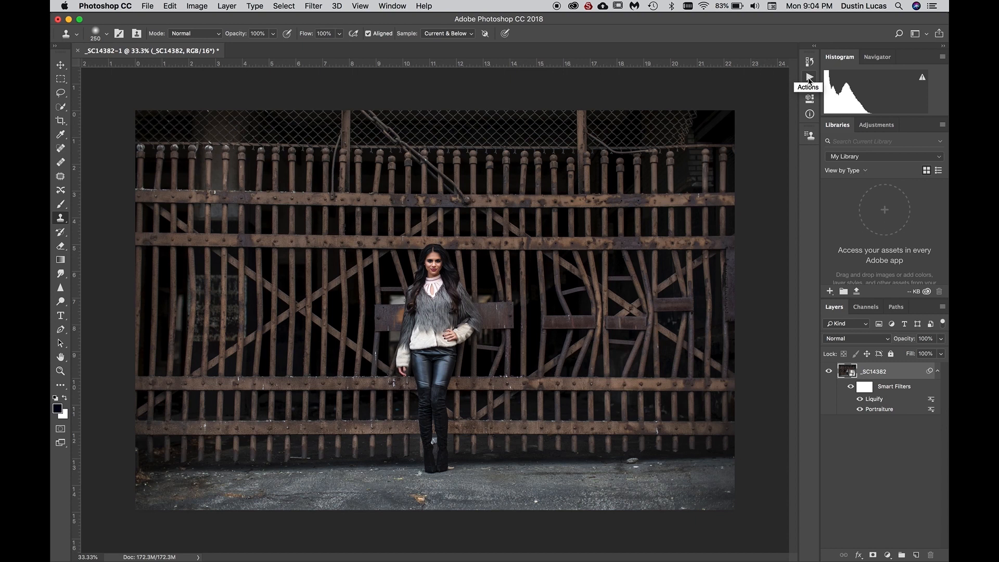
Look through the available action sets, checking Advanced Edits and collapsing the ShutterMag set.
left_click(810, 78)
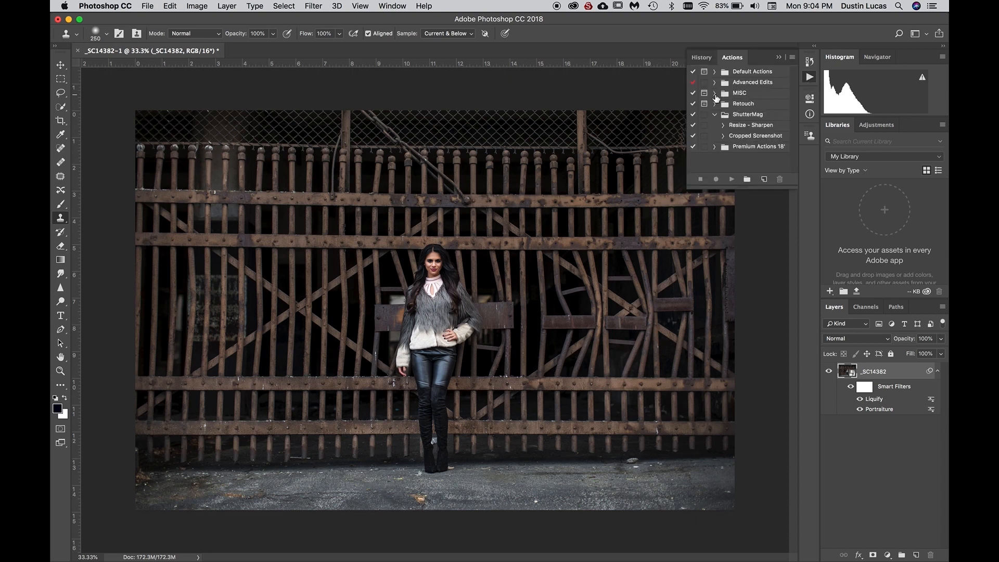
left_click(715, 82)
left_click(715, 83)
left_click(716, 115)
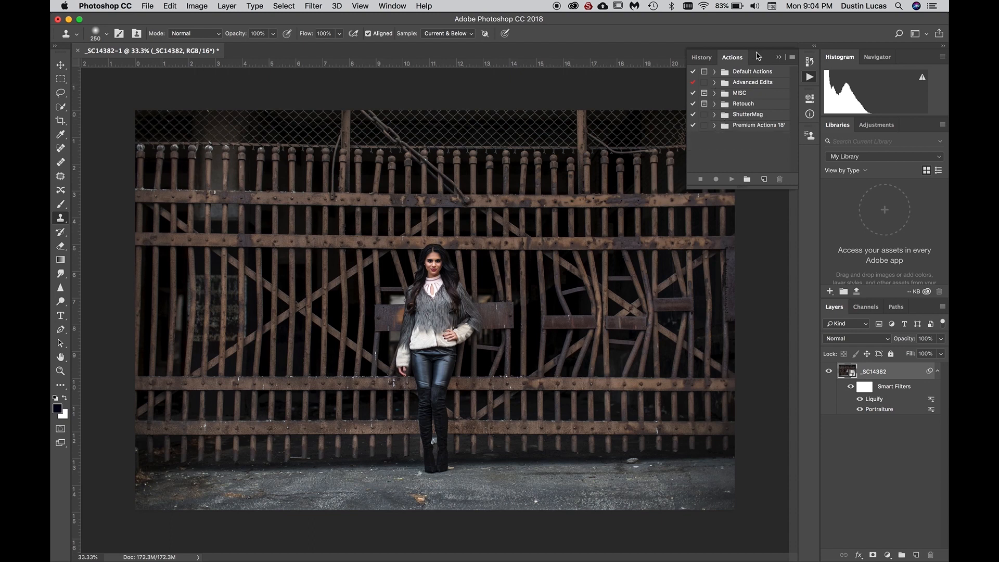
left_click(780, 58)
left_click(810, 77)
Try playing the Darken_Warm action from the Premium Actions 18' set, stop it, and delete its Nik layer.
left_click(716, 126)
scroll(751, 143, "down", 5)
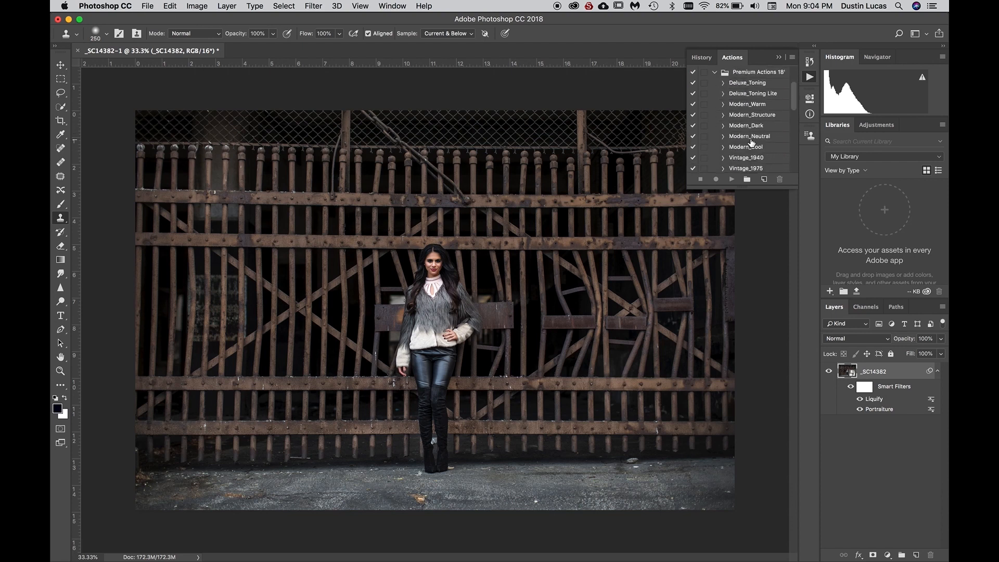
scroll(749, 141, "down", 10)
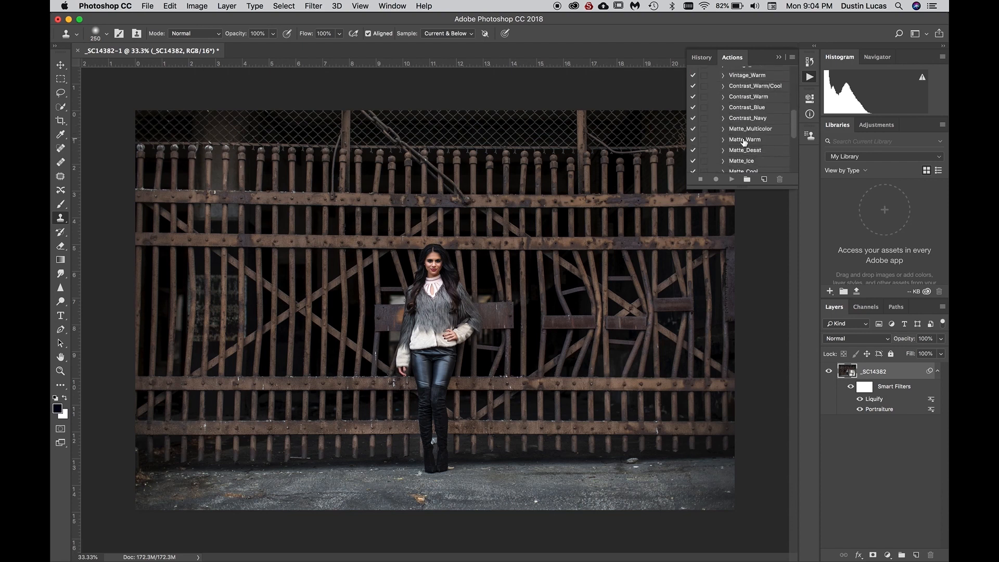
scroll(744, 143, "down", 3)
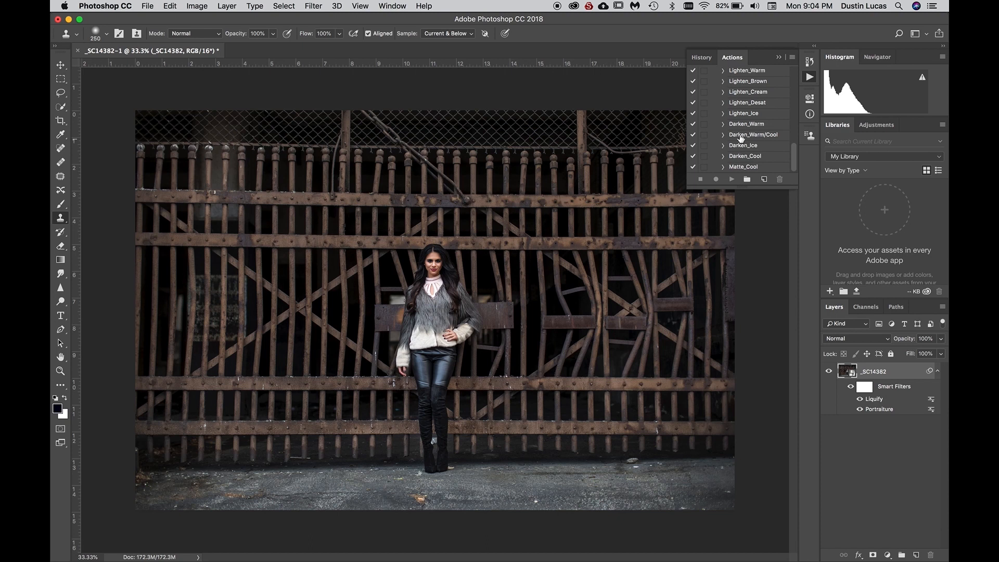
left_click(744, 125)
left_click(732, 179)
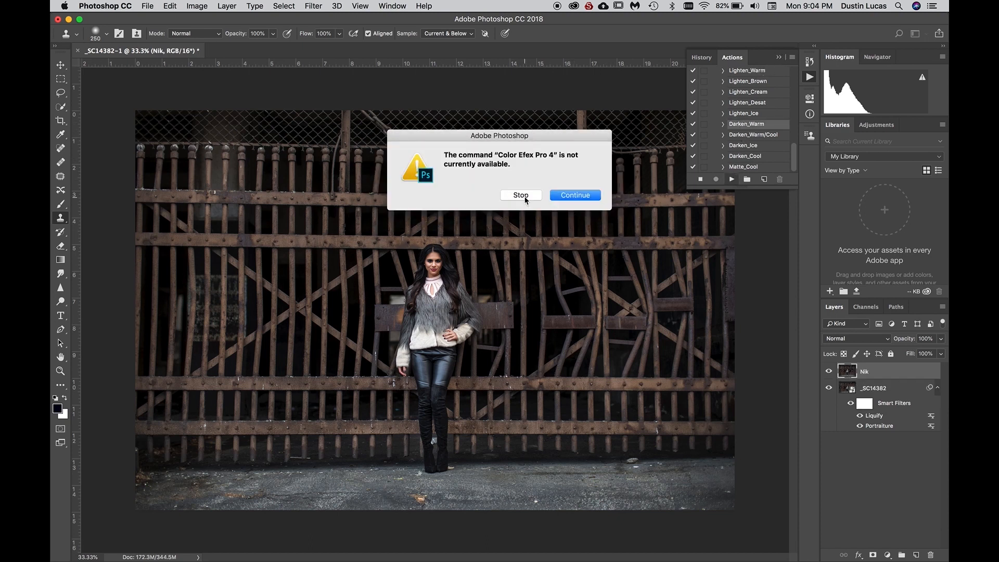
left_click(522, 196)
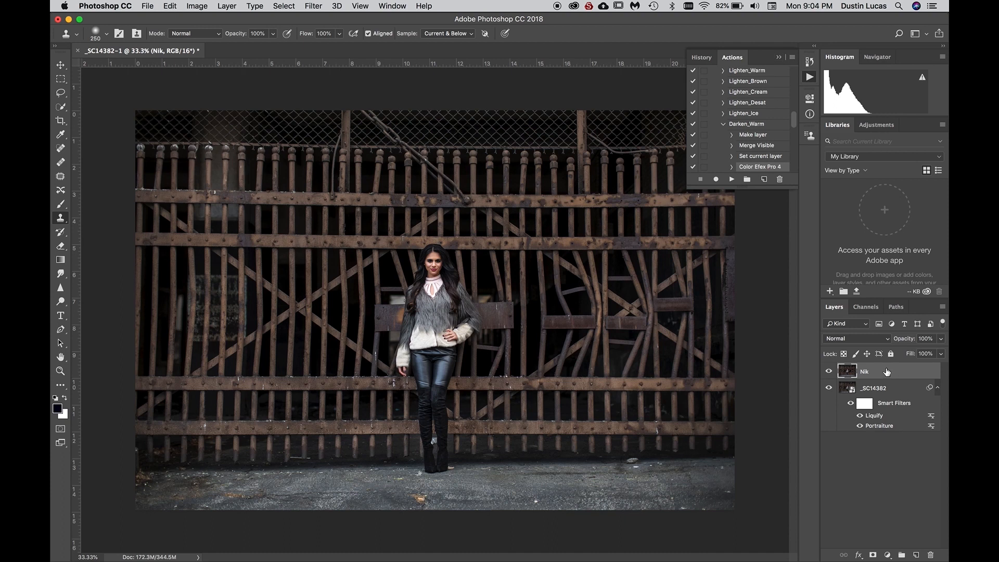
key("BackSpace")
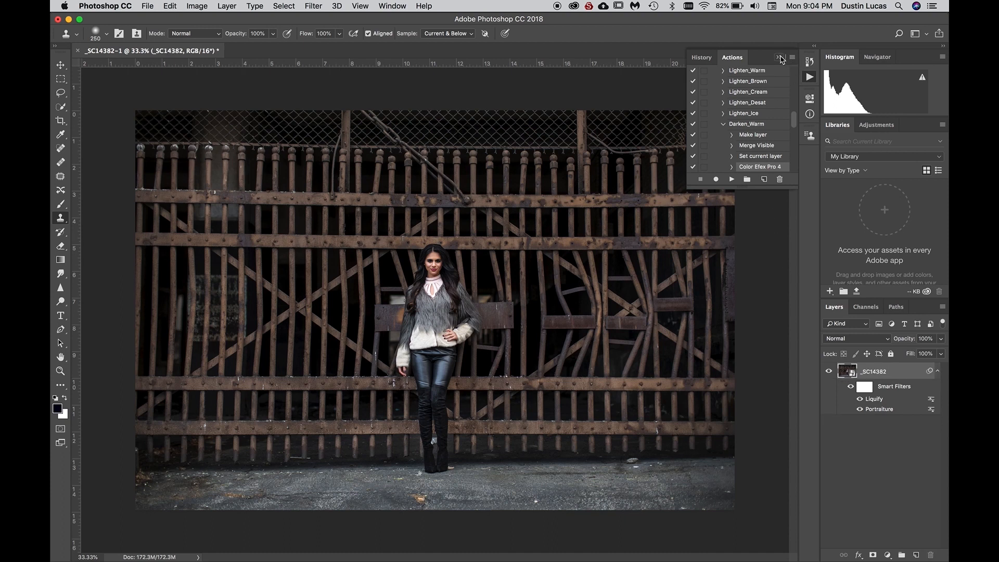
left_click(783, 58)
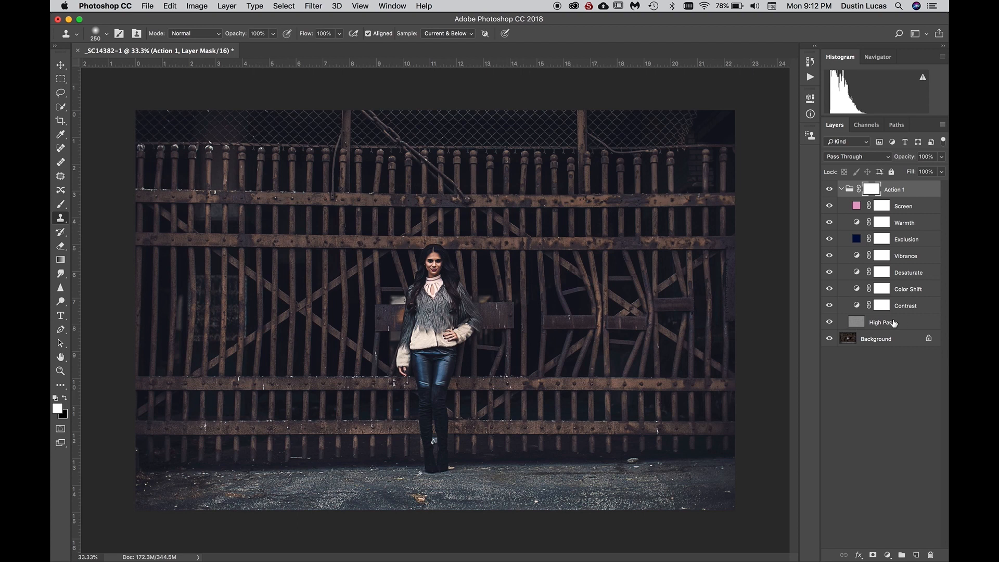
Check the High Pass layer's effect and start exporting color lookup tables with the description Action 1.
left_click(830, 322)
left_click(830, 322)
left_click(147, 6)
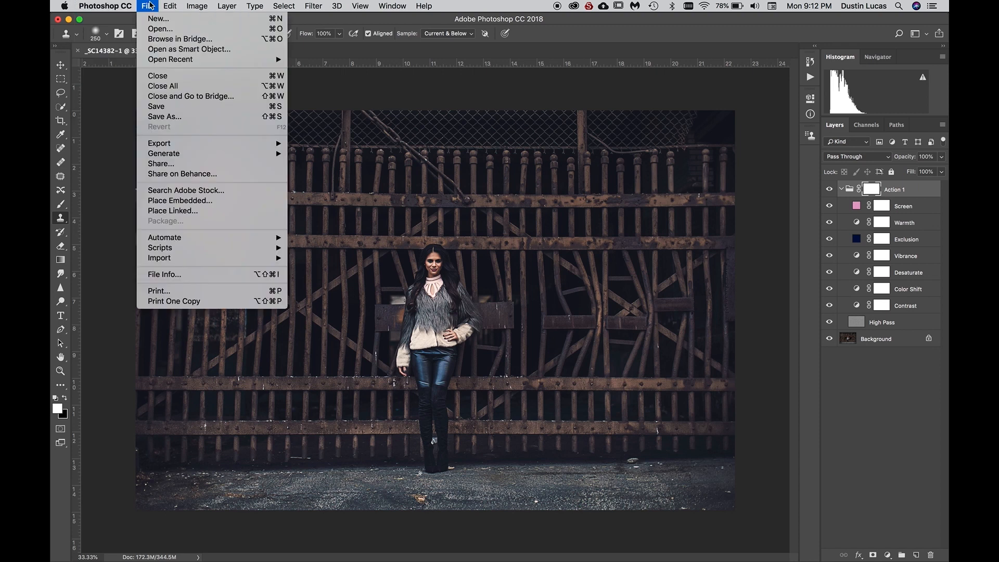
mouse_move(174, 148)
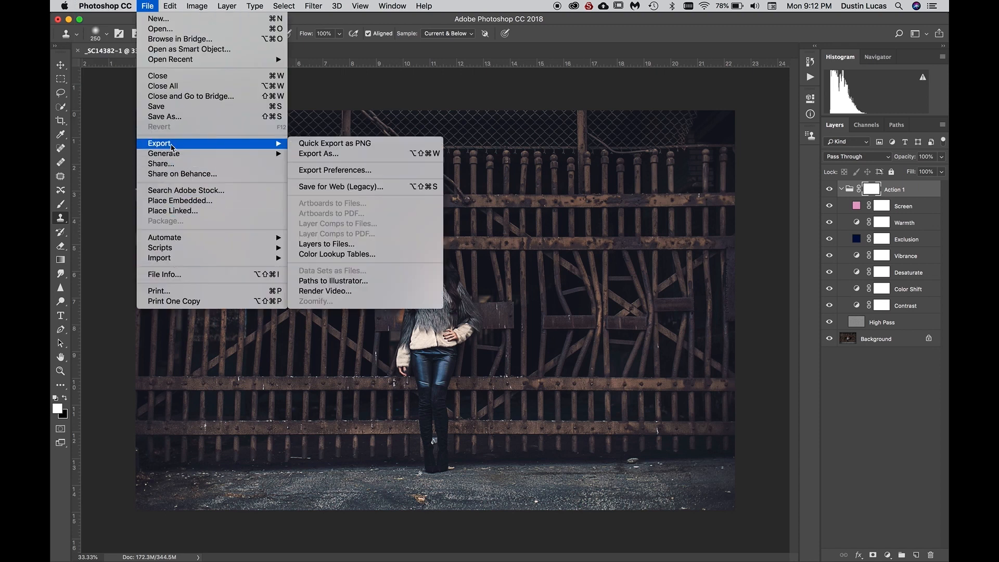
left_click(330, 254)
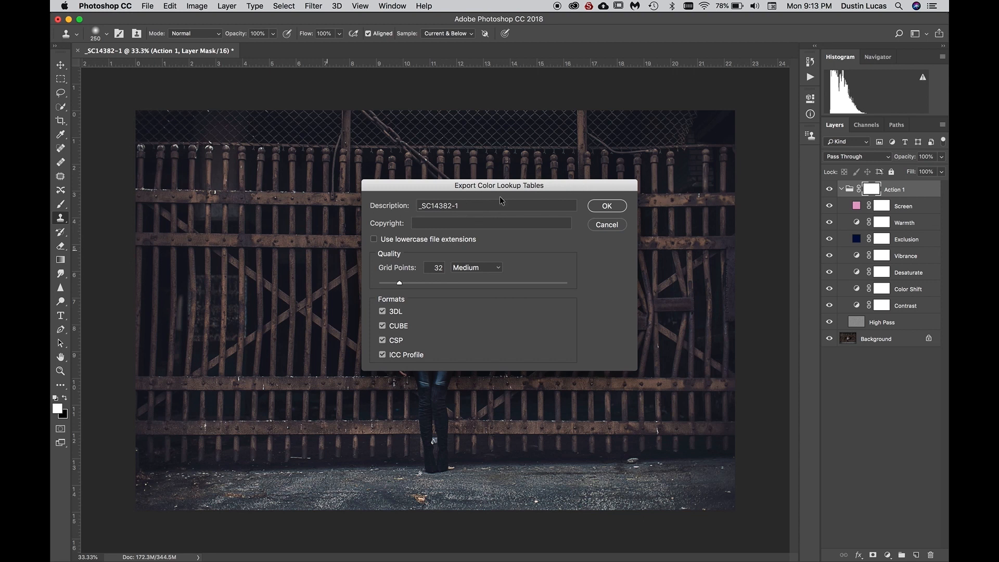
triple_click(466, 204)
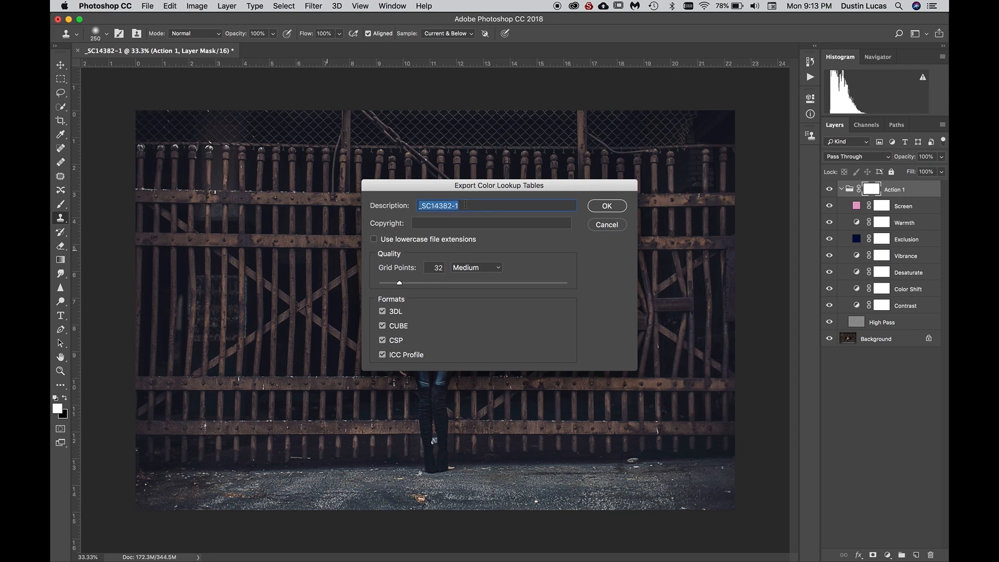
type("Action 1")
Set the lookup table quality to High with 64 grid points, exclude the ICC Profile format, and accept the settings.
left_click(463, 267)
left_click(470, 305)
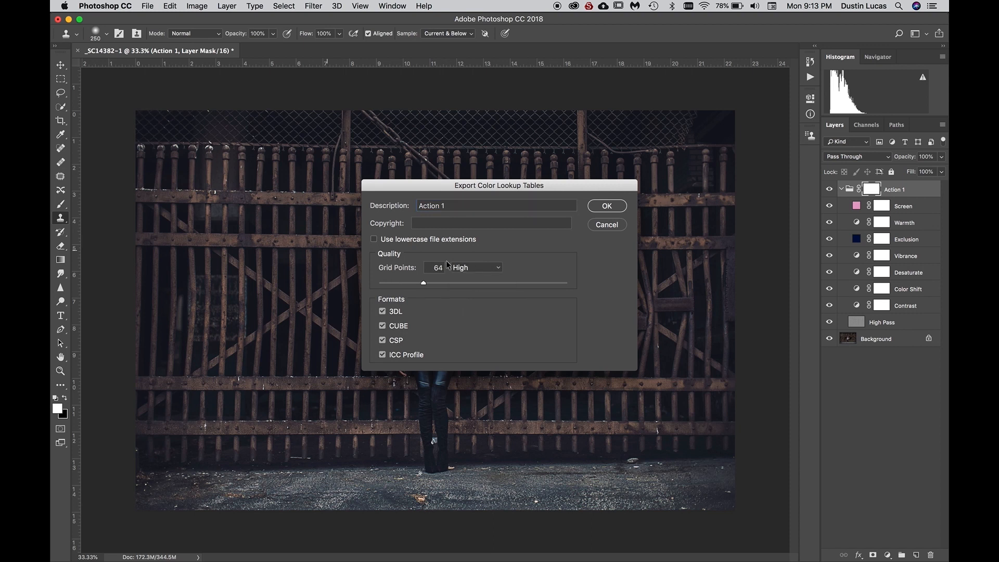
left_click(471, 267)
left_click(480, 314)
left_click(480, 268)
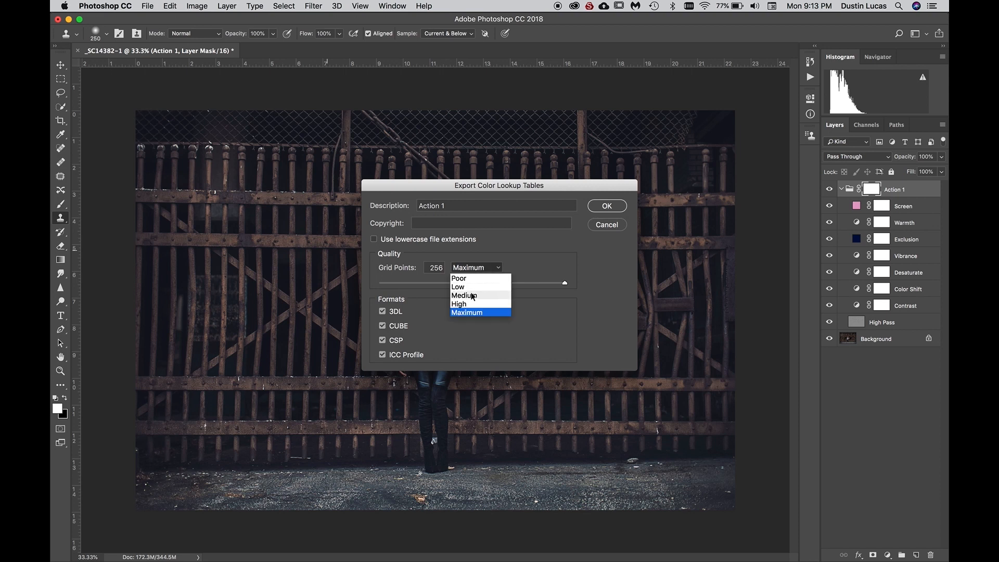
left_click(469, 304)
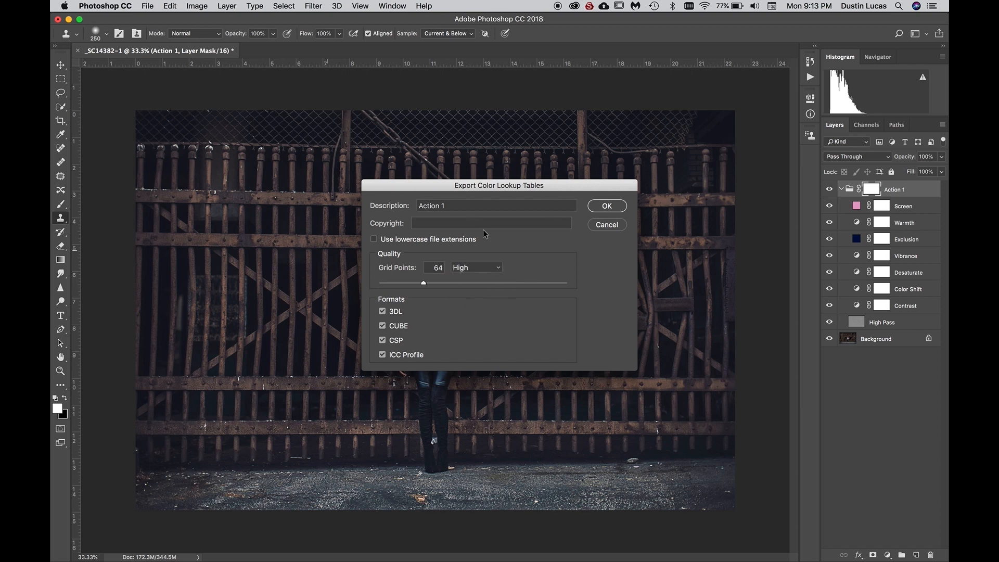
left_click(382, 355)
left_click(613, 206)
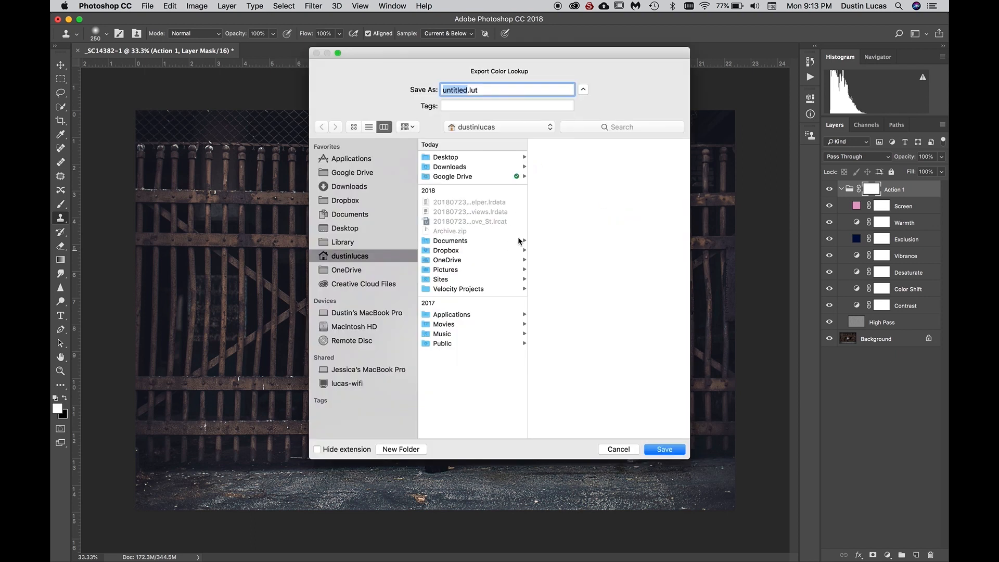
Save the exported color lookup files to the Desktop under the name Action 1.
left_click(350, 228)
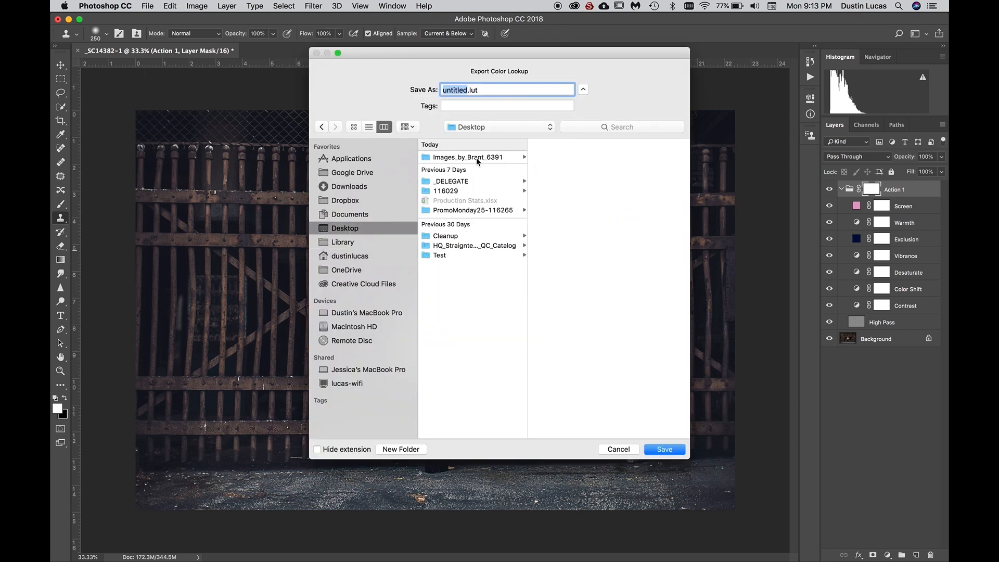
type("Action 1")
left_click(664, 448)
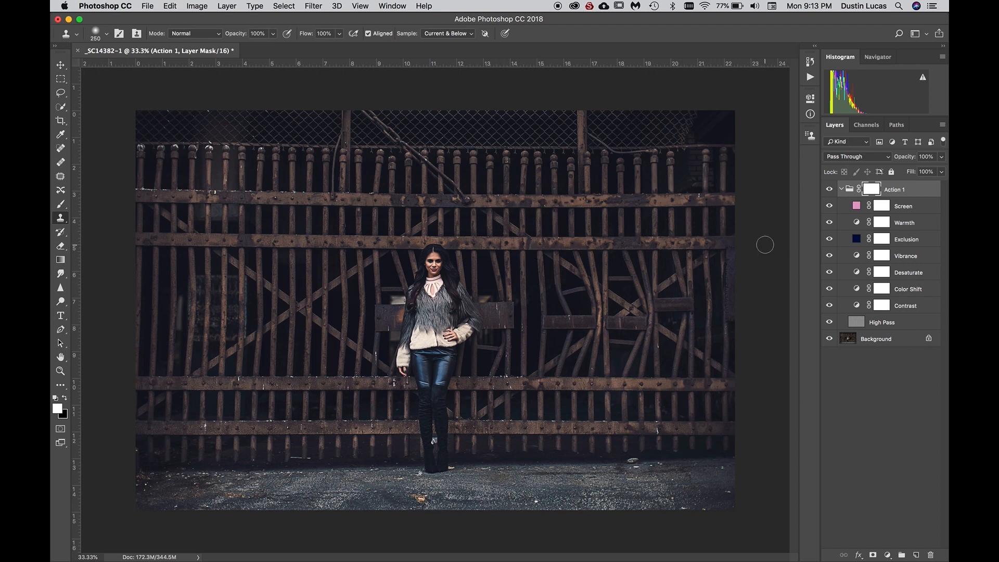
Open the Background layer in the Camera Raw Filter and start creating a new profile from its presets.
left_click(885, 343)
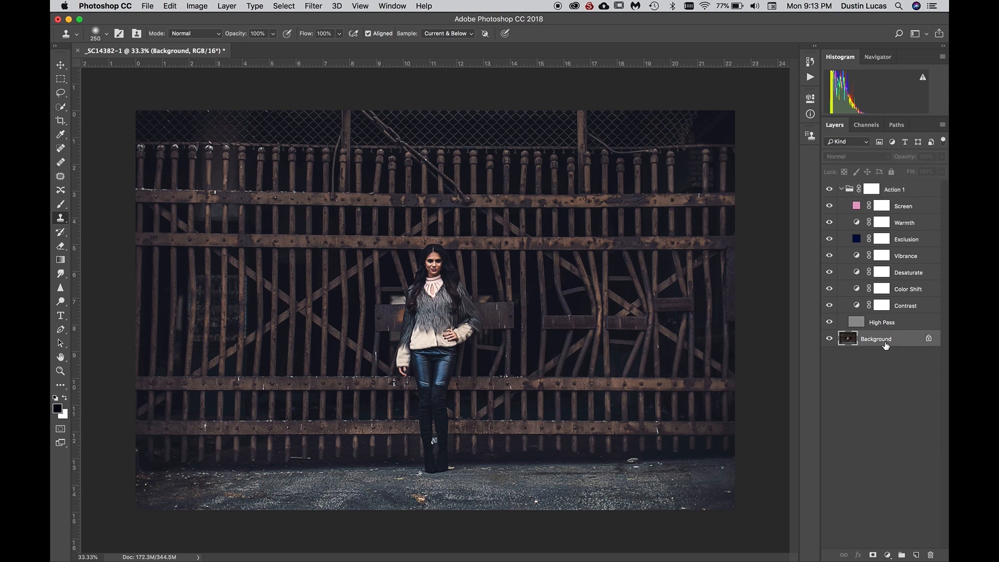
left_click(315, 6)
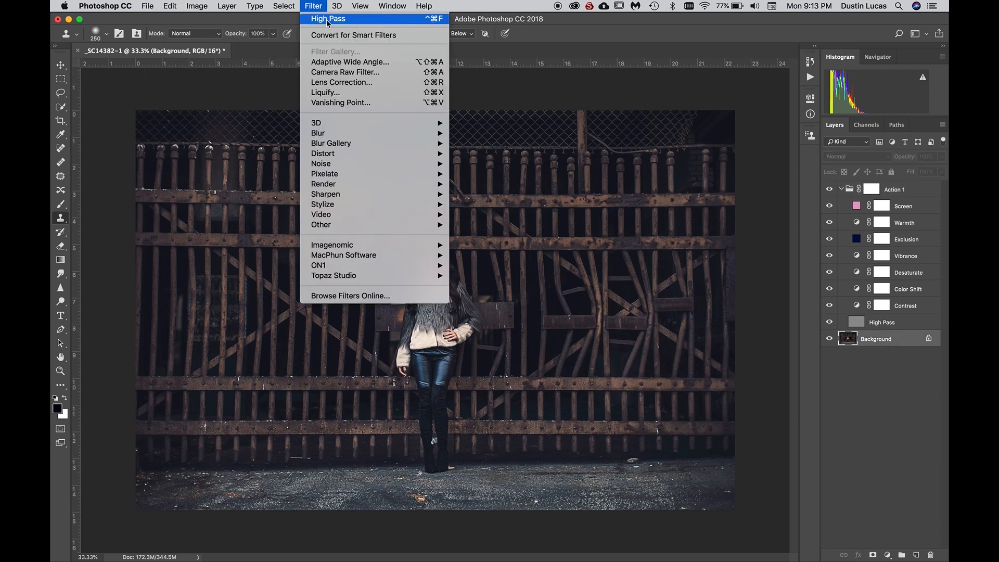
left_click(334, 74)
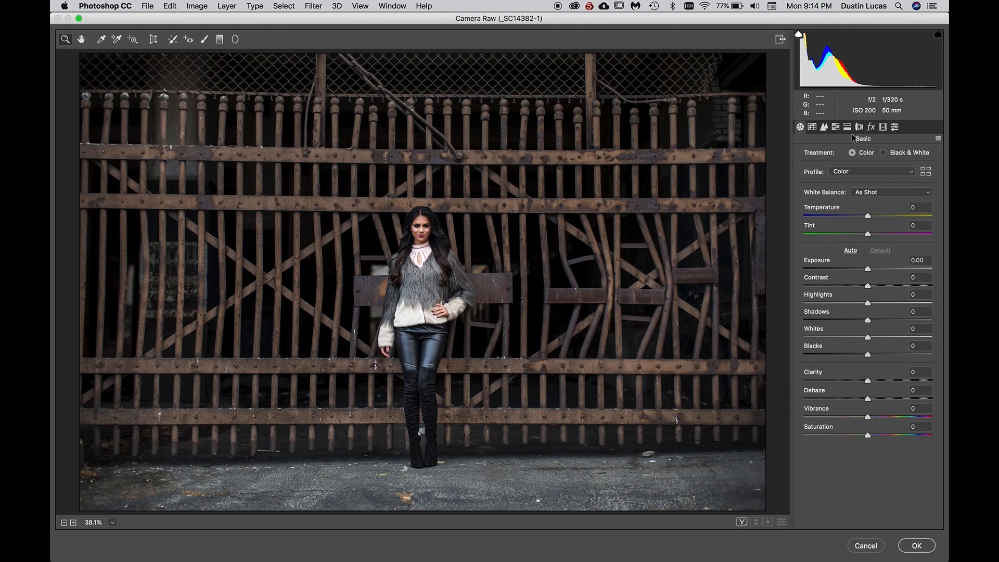
left_click(895, 127)
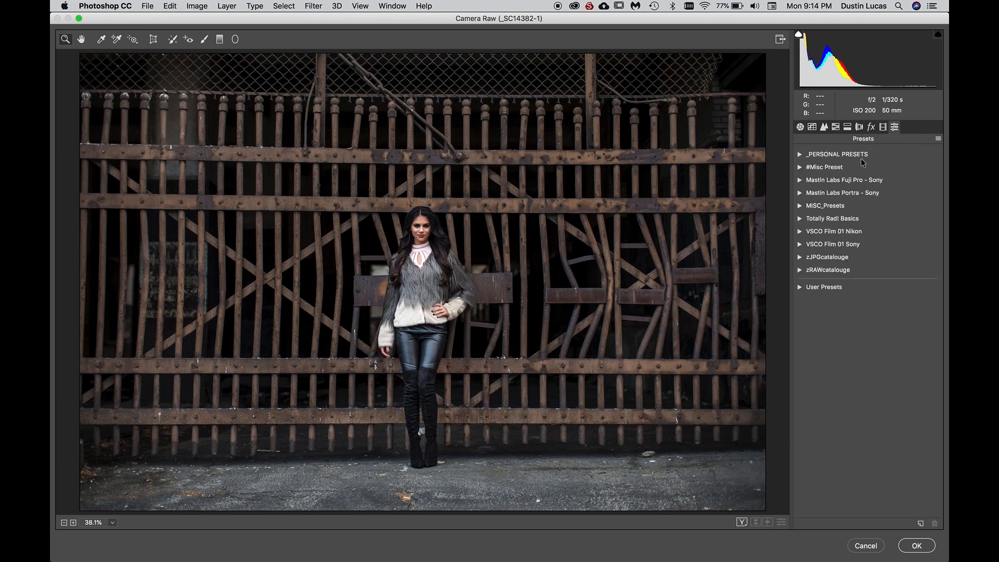
key("alt")
left_click(921, 524, "alt")
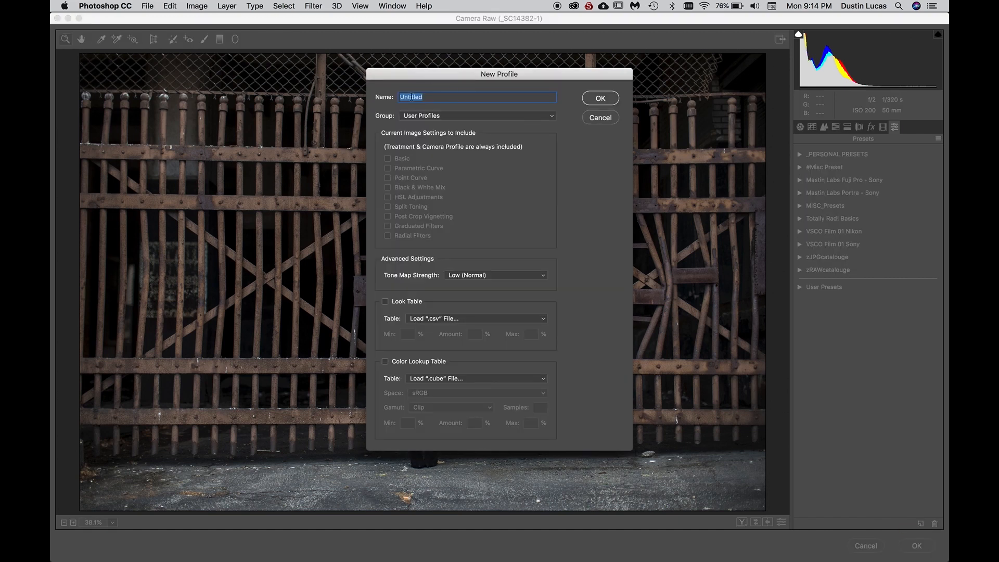
Name the new profile Action 1, assign it to the Custom group, and keep Tone Map Strength at Low (Normal).
type("Action 1")
left_click(448, 119)
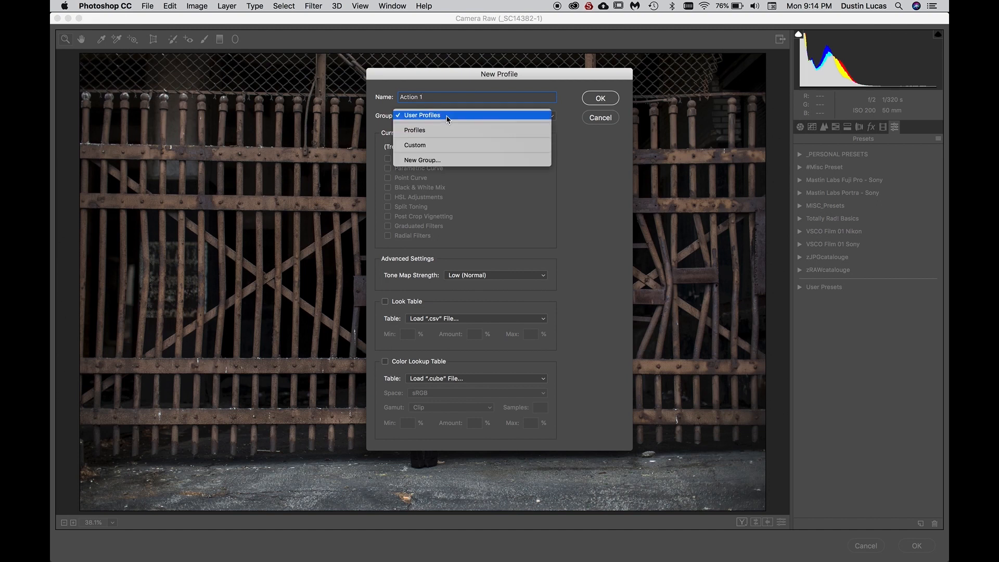
left_click(423, 146)
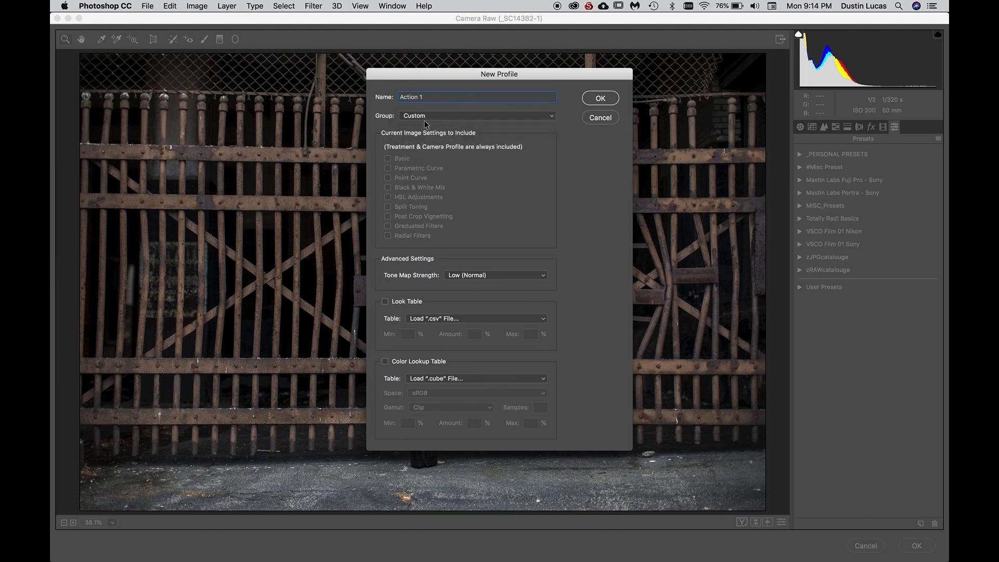
left_click(426, 117)
left_click(426, 116)
left_click(460, 277)
left_click(465, 280)
left_click(465, 280)
left_click(464, 280)
Enable the profile's Color Lookup Table and load Action 1.CUBE from the Desktop.
left_click(385, 362)
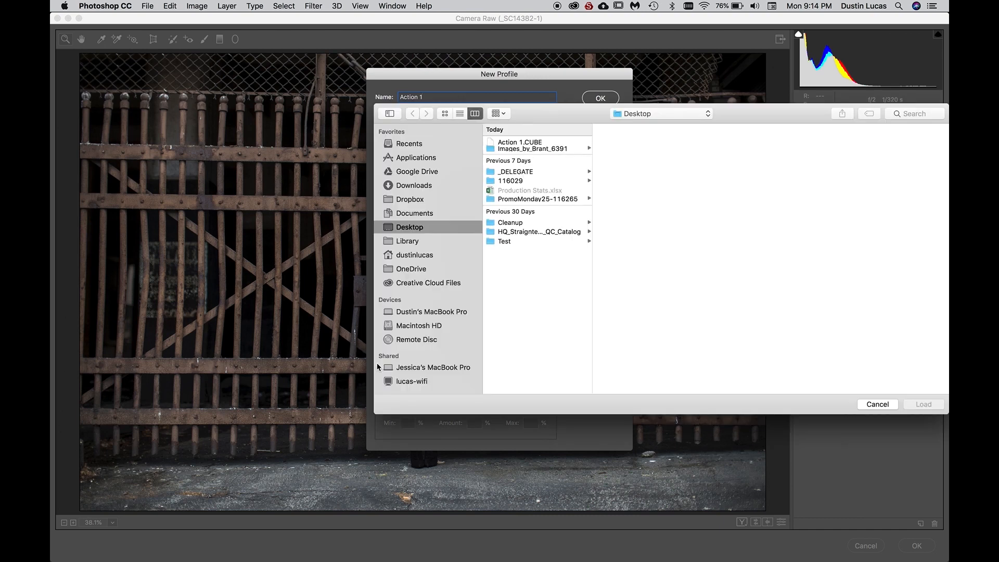
left_click(528, 141)
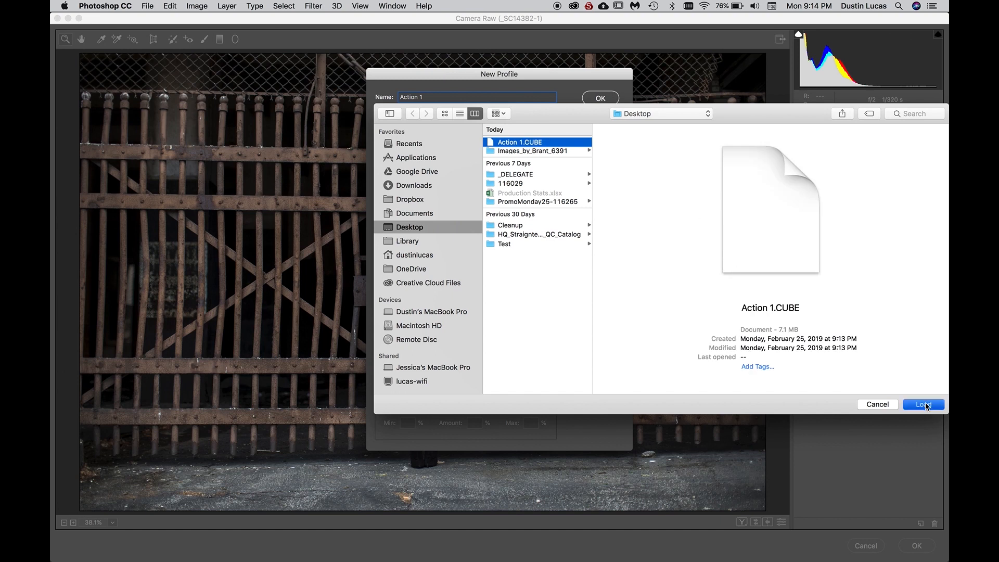
left_click(924, 405)
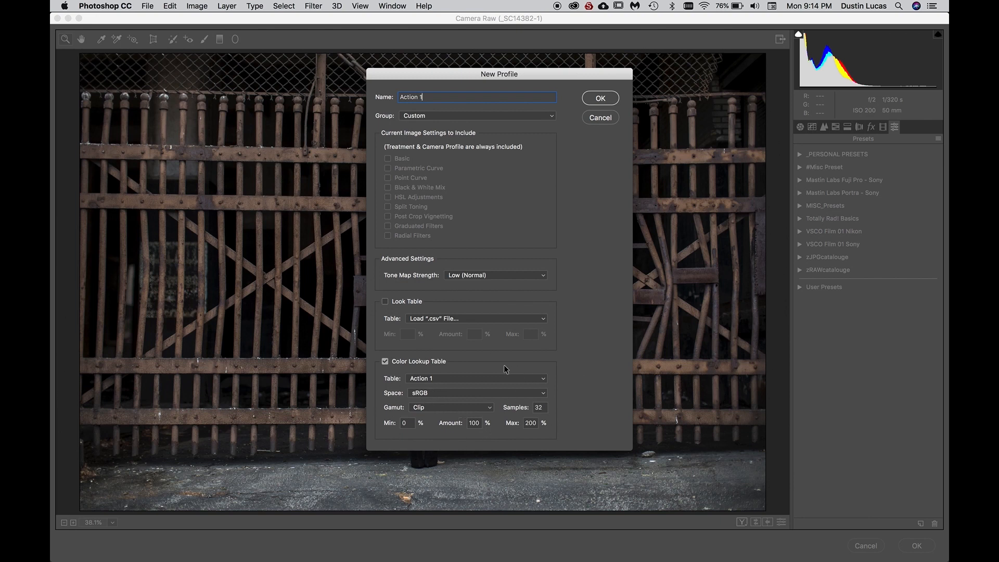
Review the lookup table's gamut and space options, keep Clip and sRGB, and save the profile.
left_click(453, 408)
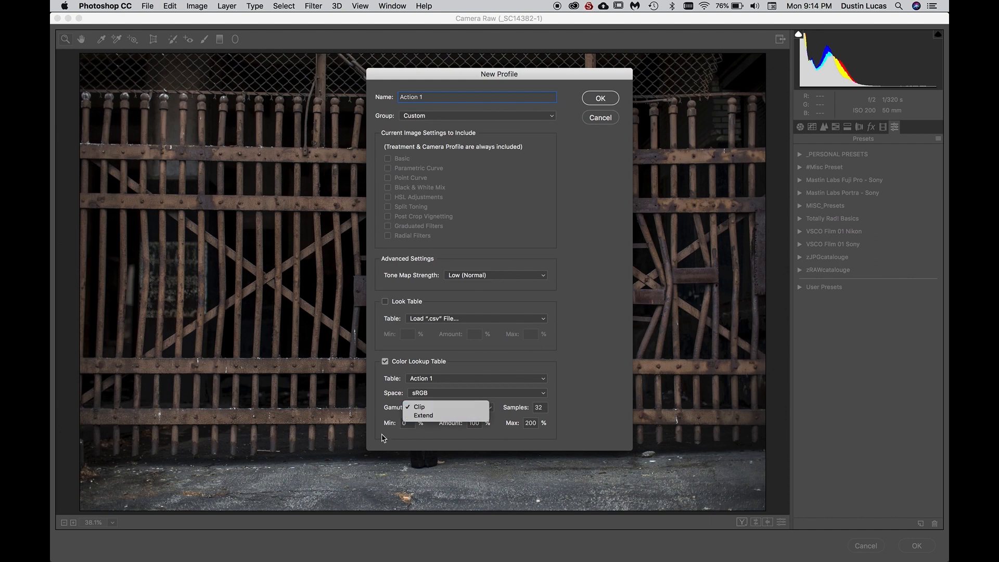
left_click(393, 420)
left_click(430, 391)
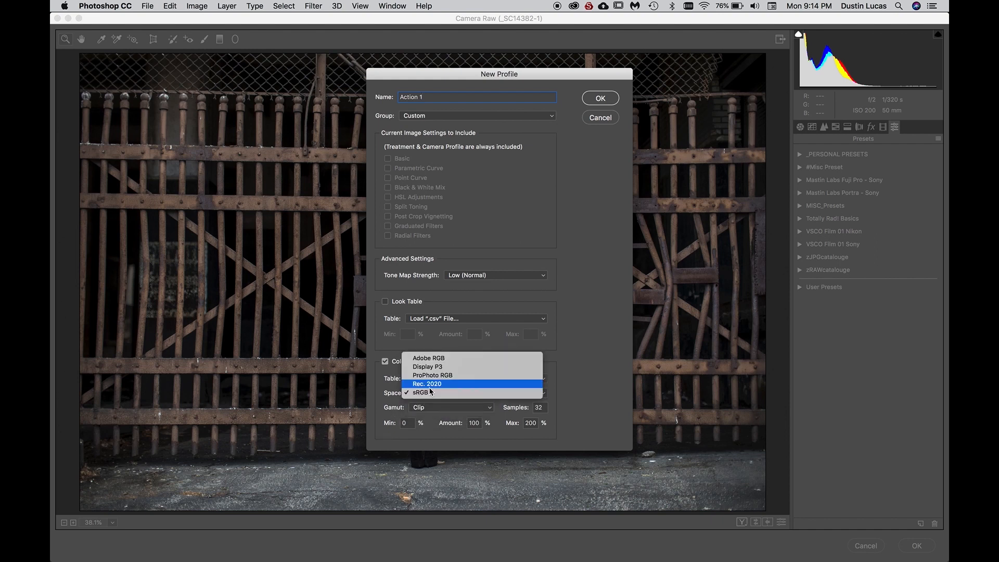
left_click(389, 401)
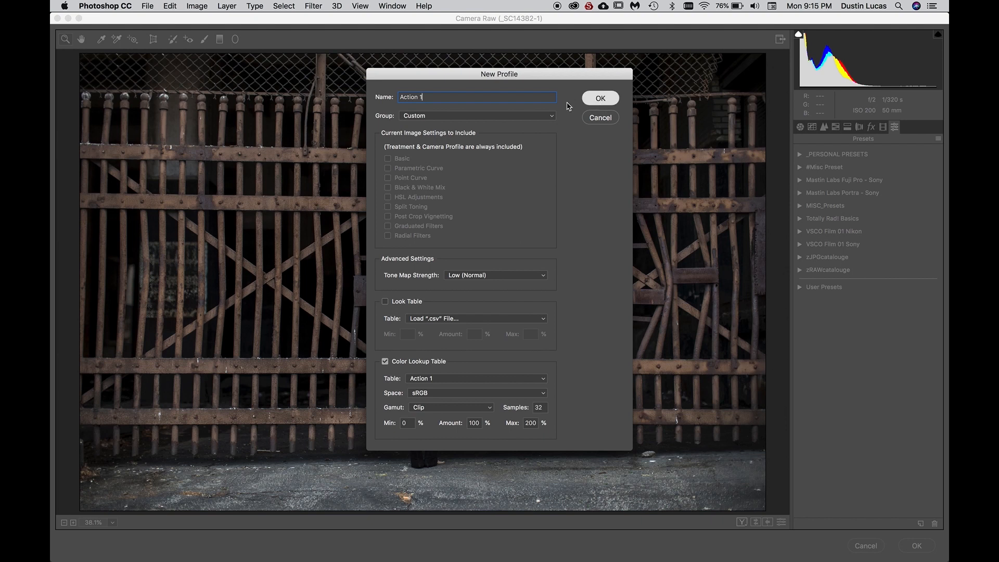
key("Return")
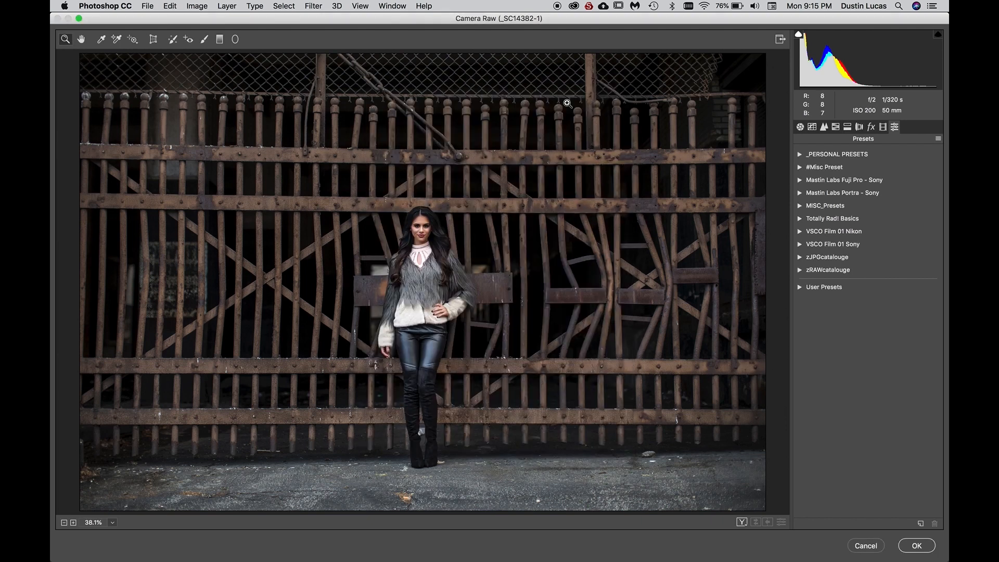
Browse the Camera Raw profiles and apply Action 1 from the Custom group to the photo.
left_click(800, 127)
left_click(850, 173)
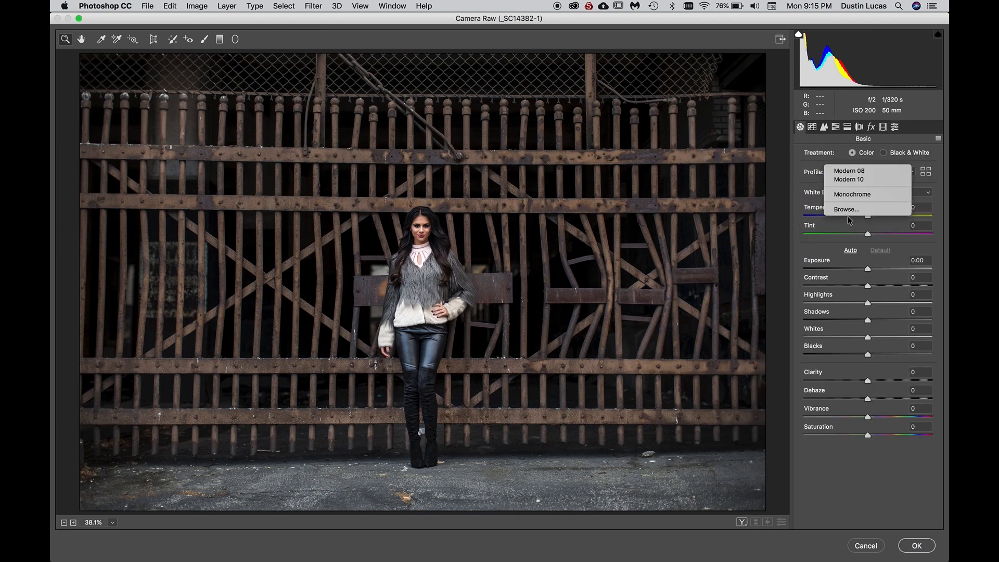
left_click(848, 217)
left_click(816, 434)
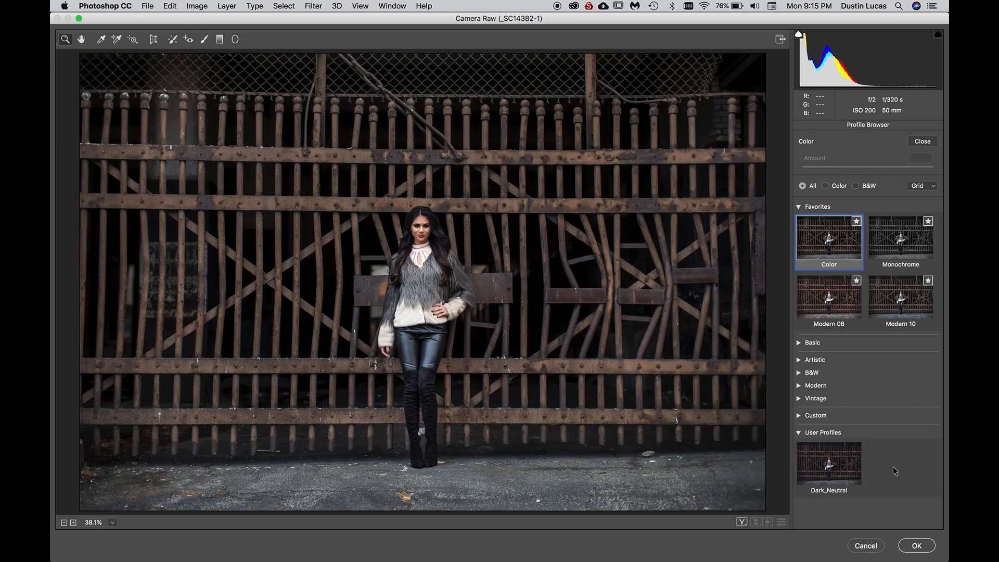
left_click(797, 415)
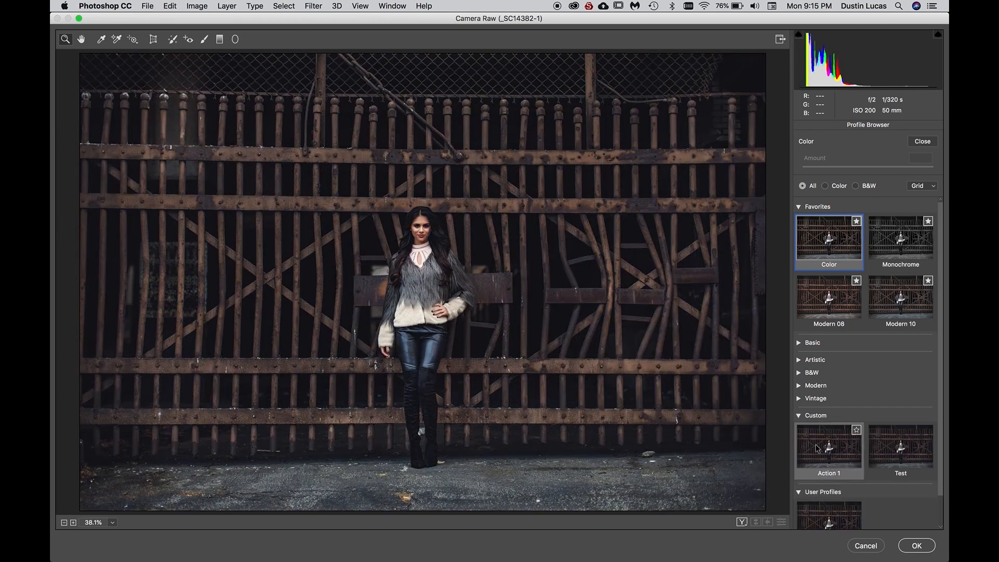
left_click(817, 449)
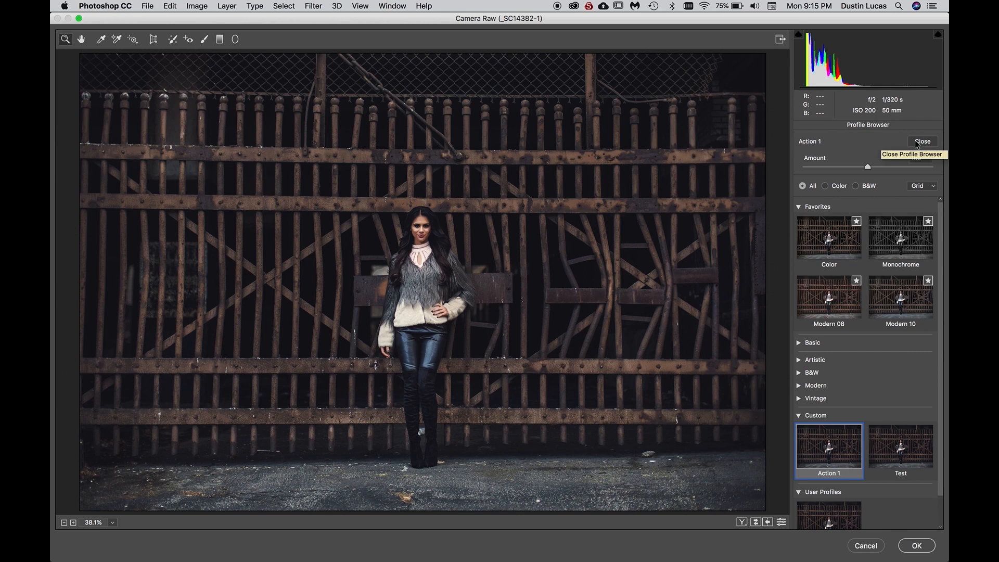
Raise the Action 1 profile's amount to 114, close the profile browser, and apply the Camera Raw filter.
mouse_move(869, 168)
left_mouse_down()
mouse_move(888, 170)
mouse_move(852, 170)
mouse_move(876, 171)
left_mouse_up()
left_click(909, 159)
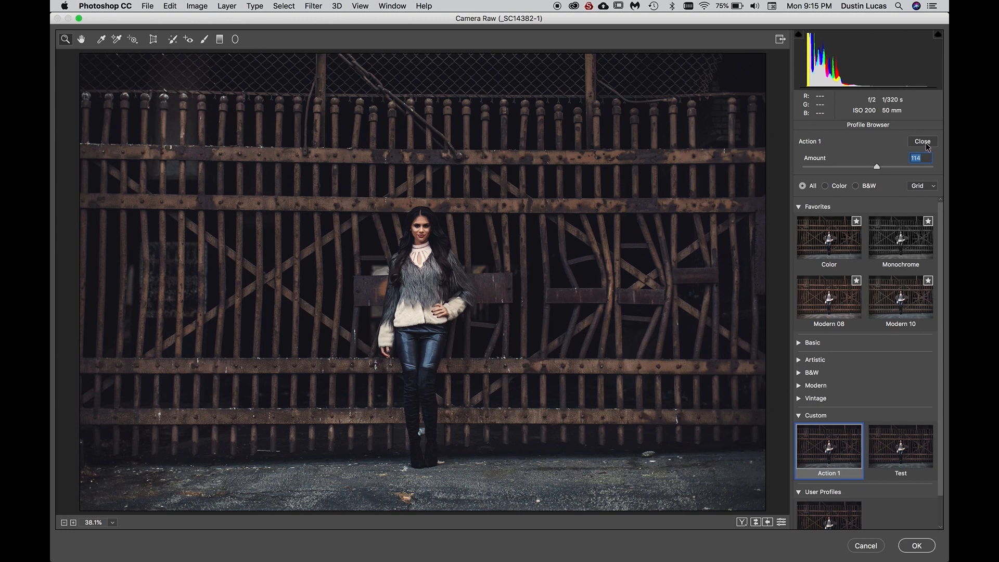
left_click(925, 143)
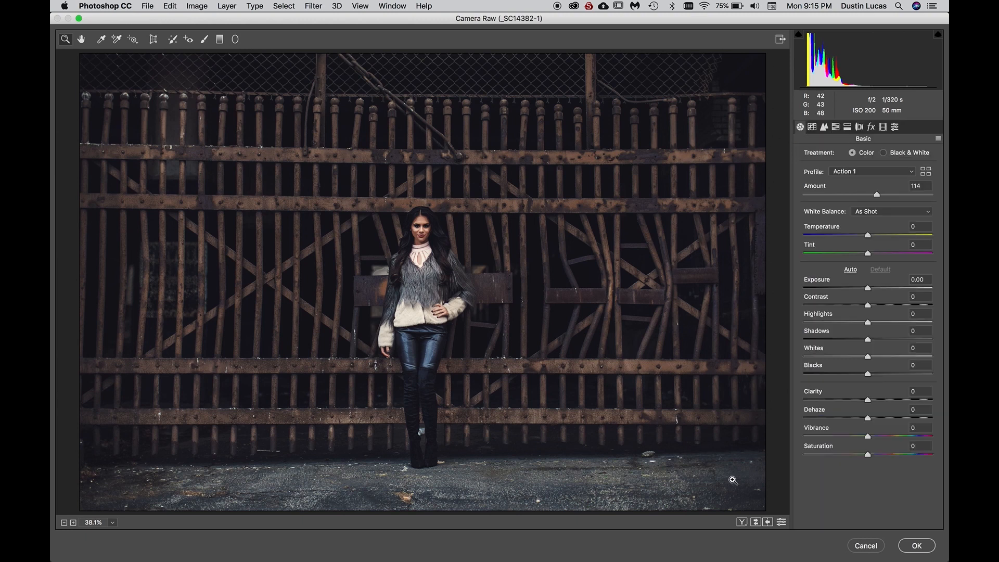
left_click(931, 544)
Switch to Lightroom and quit it, skipping the catalog backup this time.
key("super+Tab")
key("super+Tab")
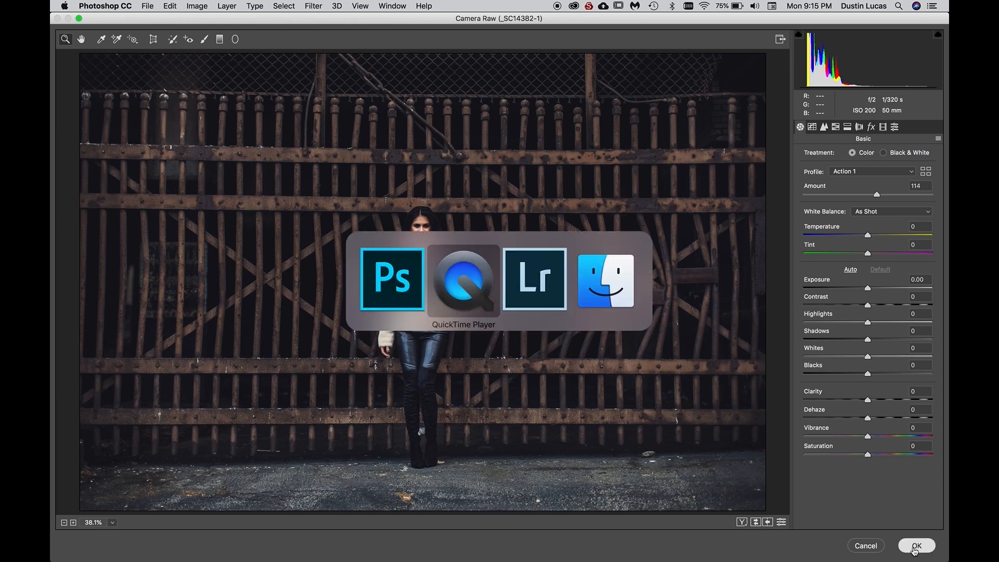
key("super+q")
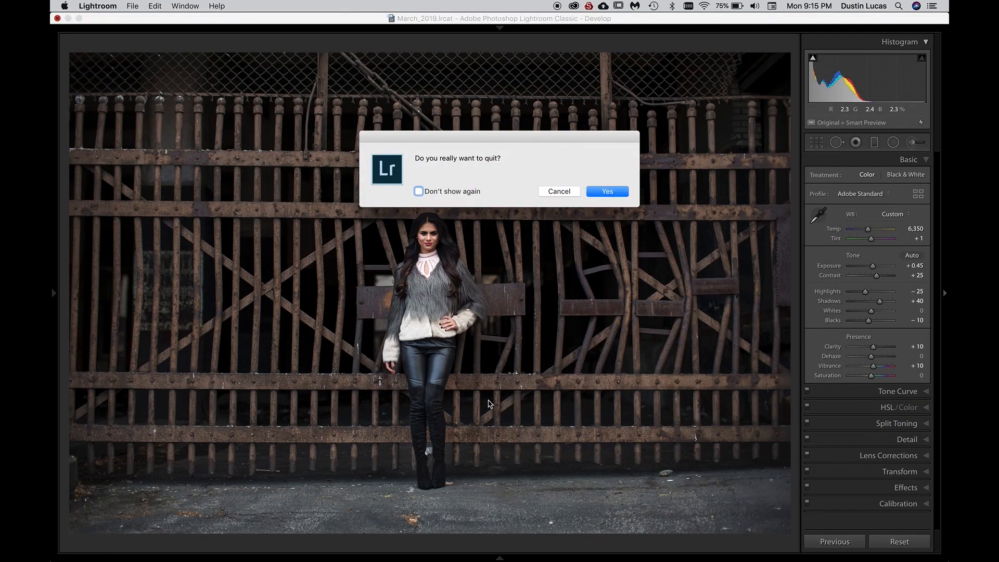
left_click(604, 193)
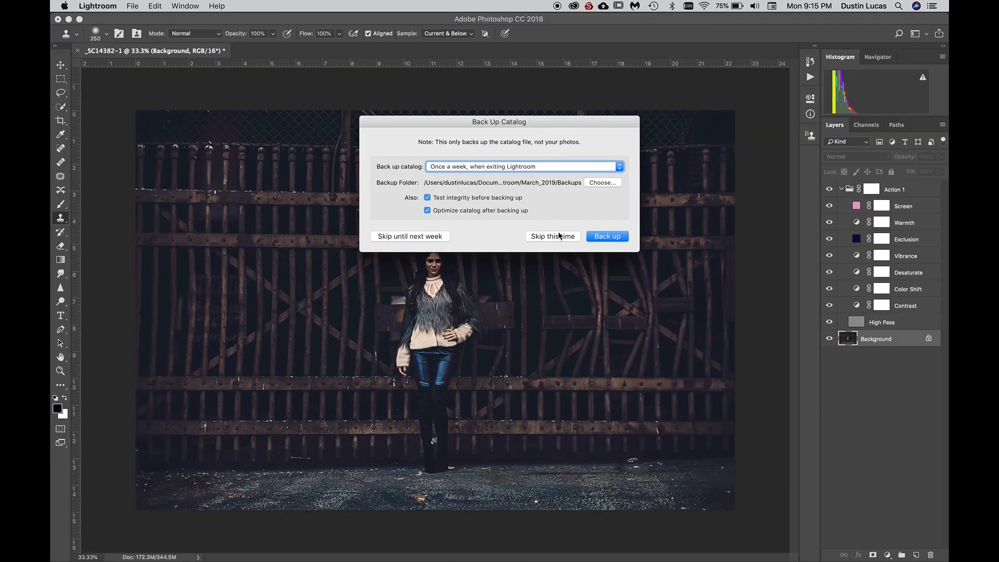
left_click(560, 236)
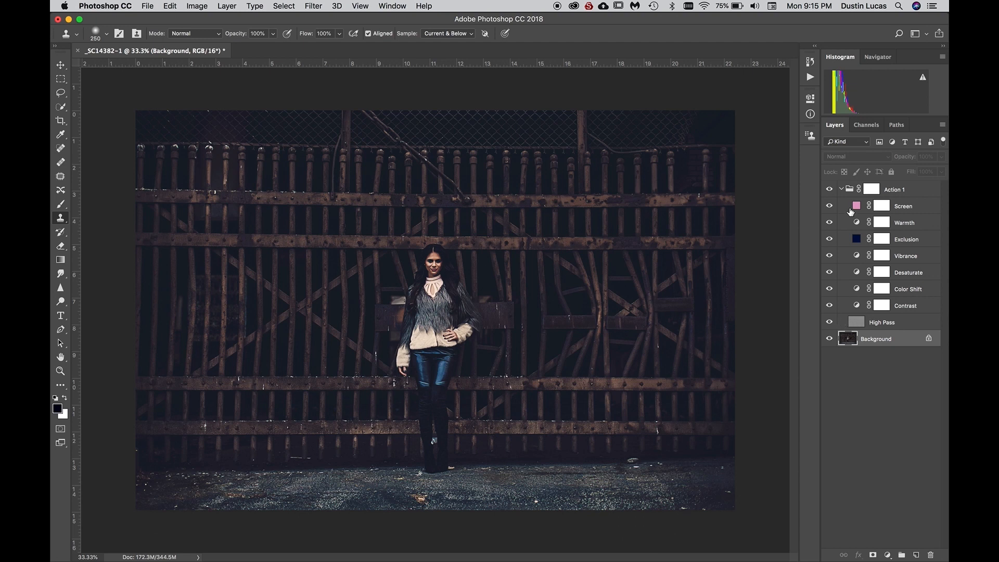
Hide the Action 1 layer group to check the profile-graded Background, and delete the group.
left_click(830, 190)
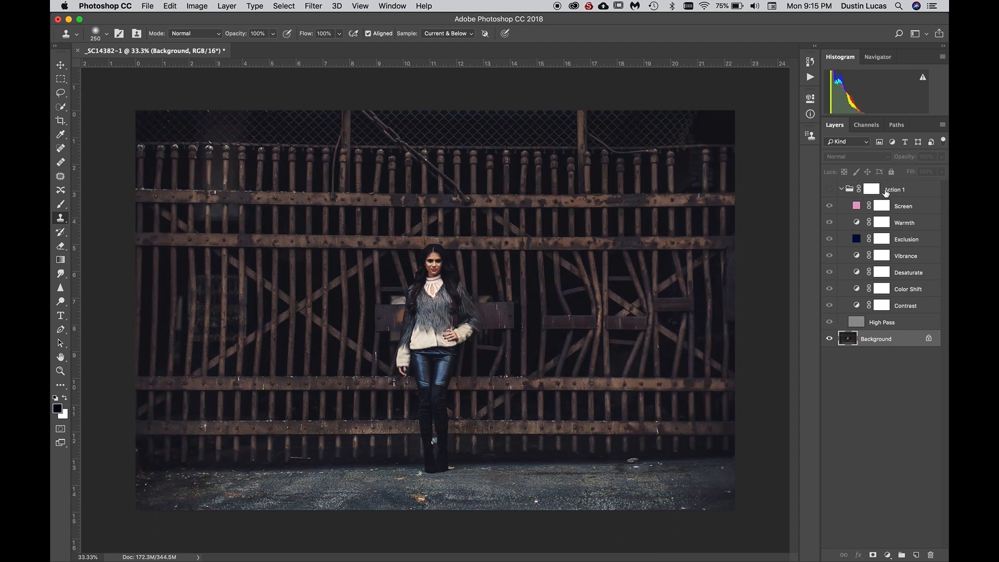
left_click(895, 192)
key("BackSpace")
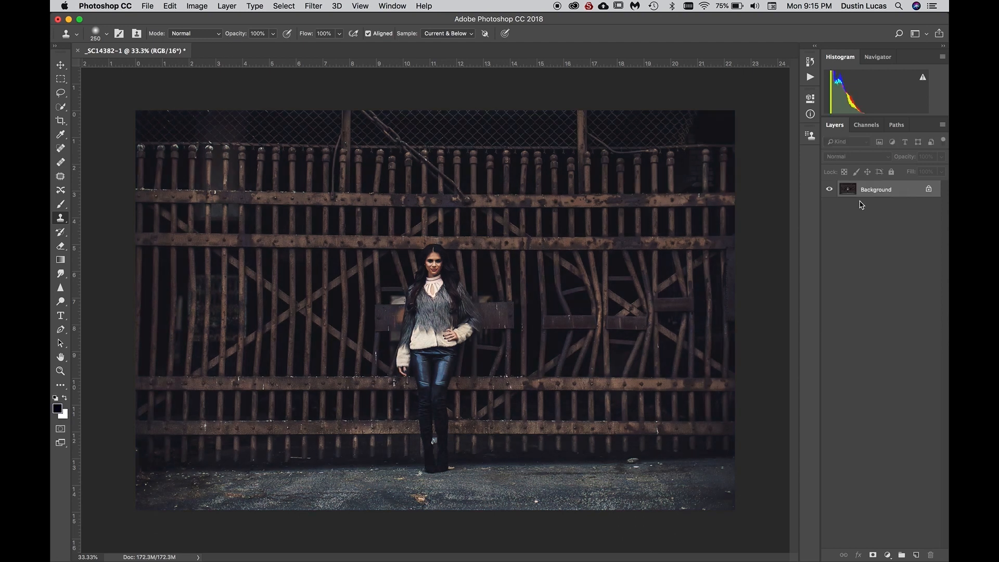
Compare the early Open As Smart Object, Portraiture and Edit Contents history states with the final Delete Layer state.
left_click(809, 78)
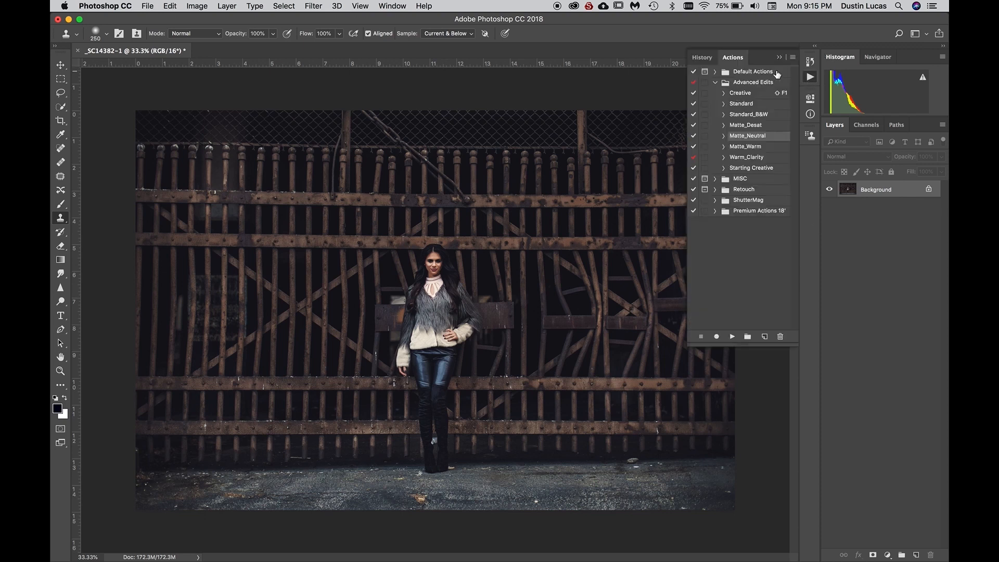
left_click(702, 57)
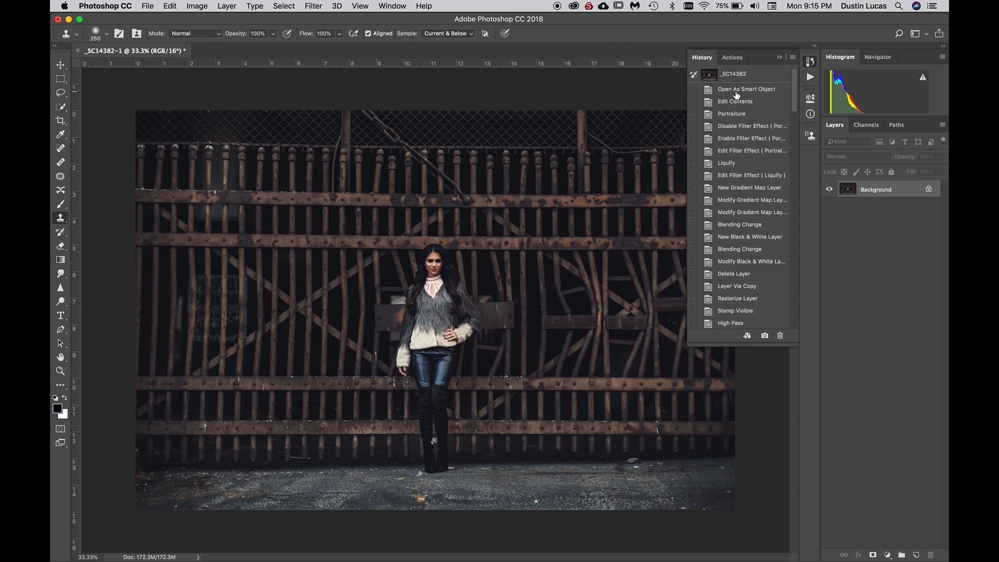
left_click(736, 90)
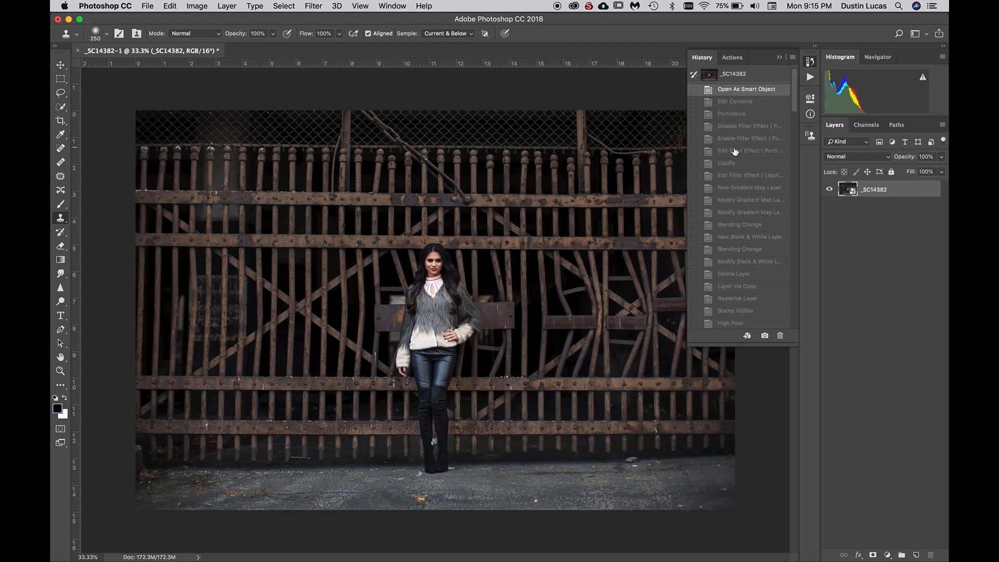
left_click(745, 114)
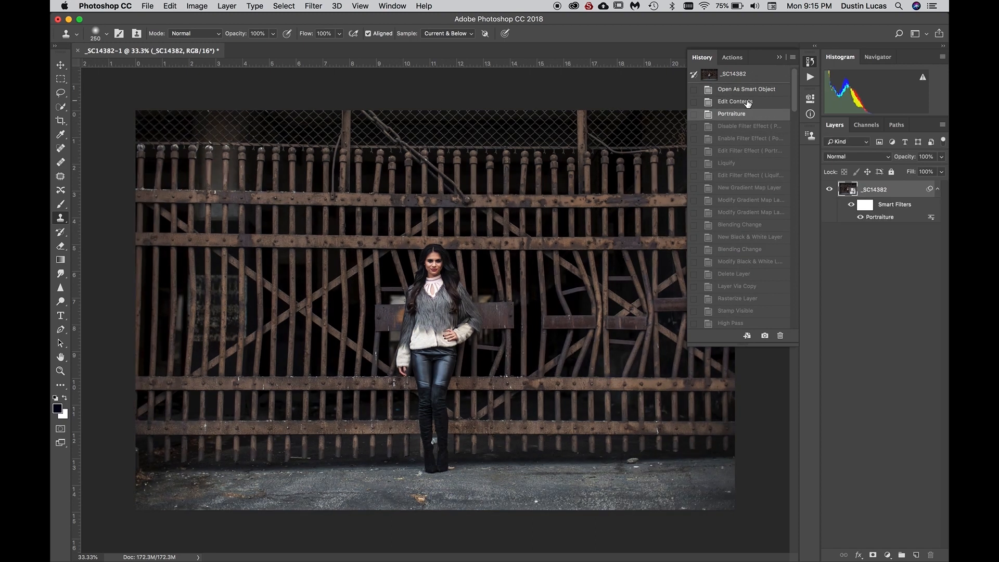
left_click(748, 102)
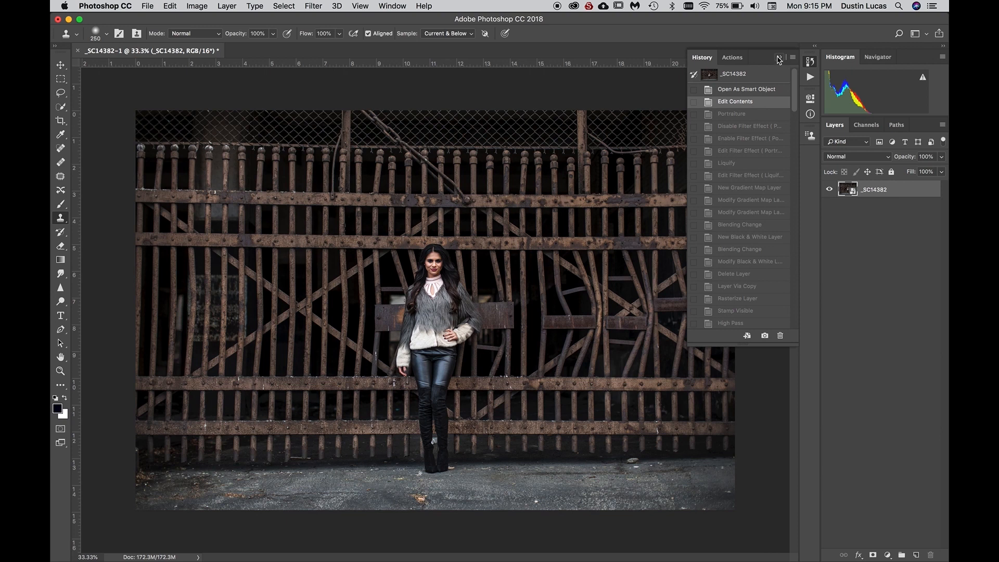
left_click_drag(794, 89, 793, 329)
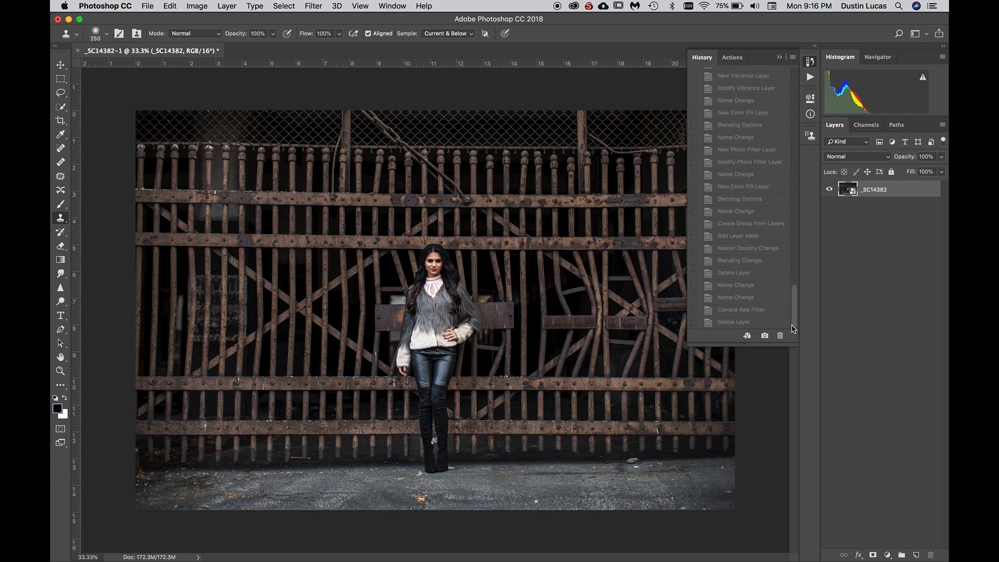
left_click(747, 323)
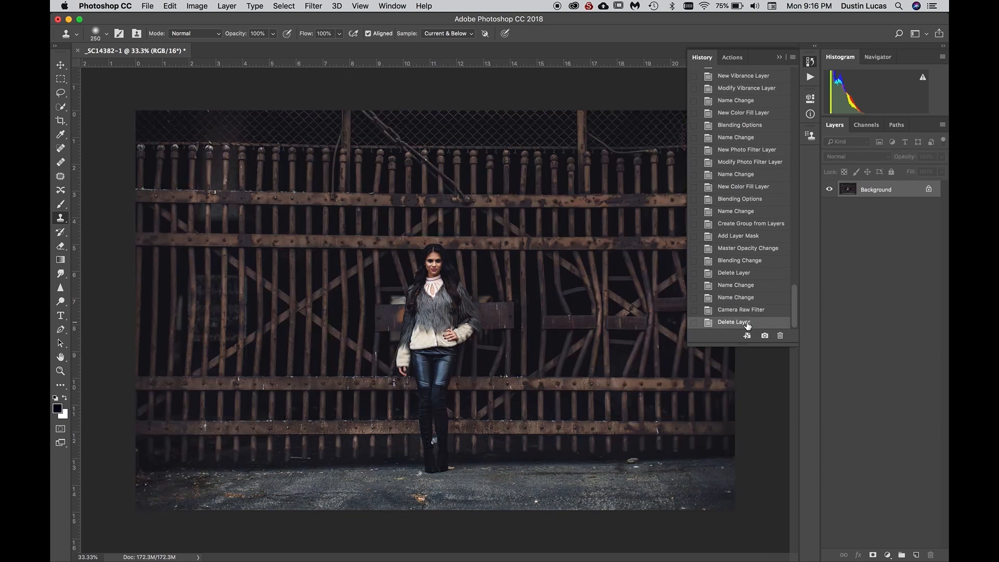
left_click(779, 58)
Relaunch Lightroom Classic.
mouse_move(666, 546)
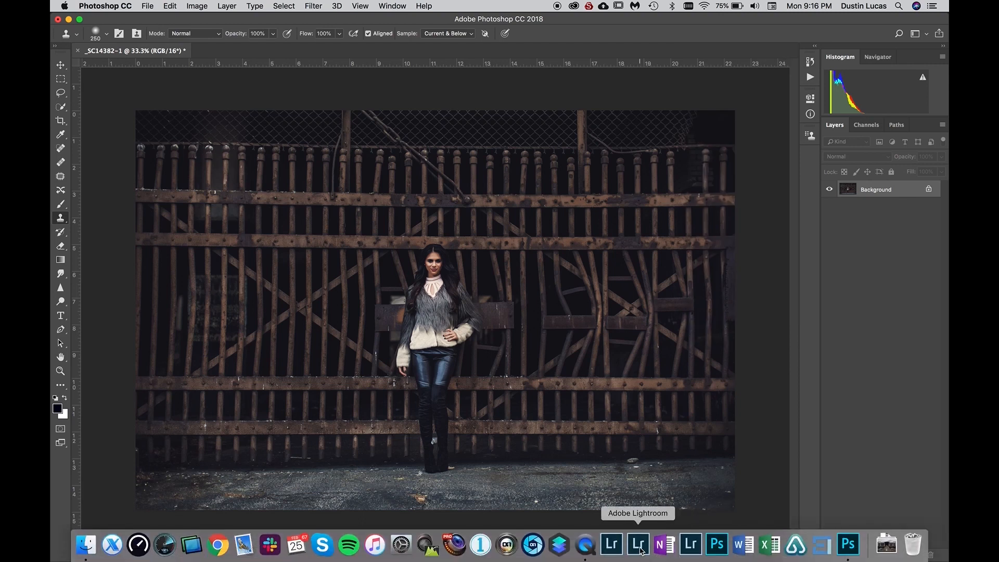
left_click(692, 544)
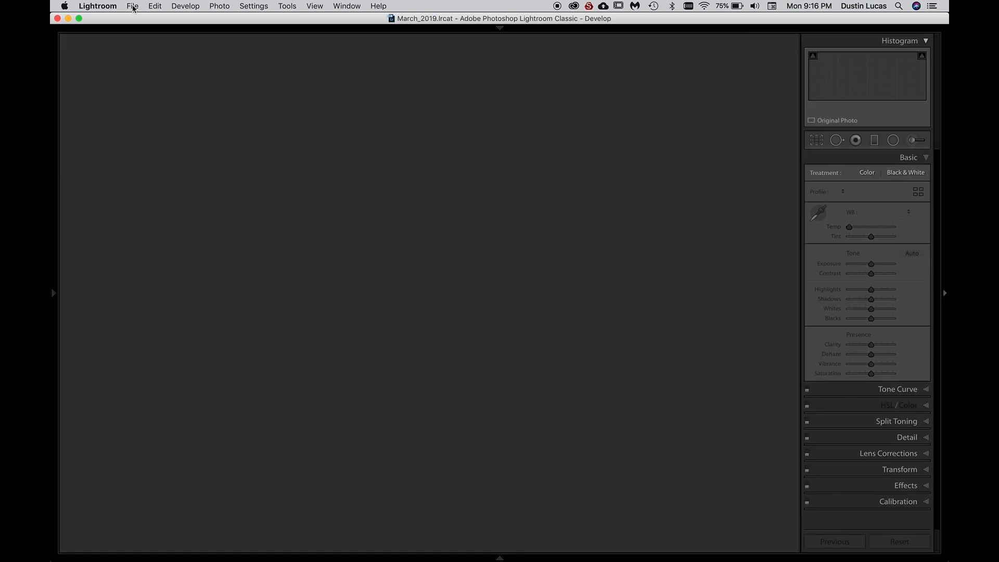
Filter the library to TIFF files with all labels and open the fence portrait in the Develop module.
left_click(133, 6)
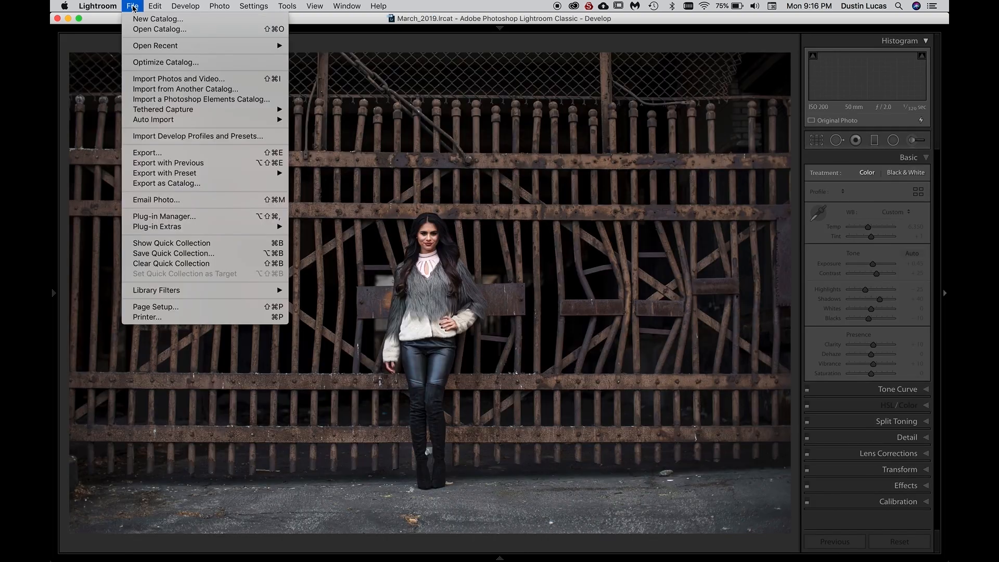
left_click(341, 41)
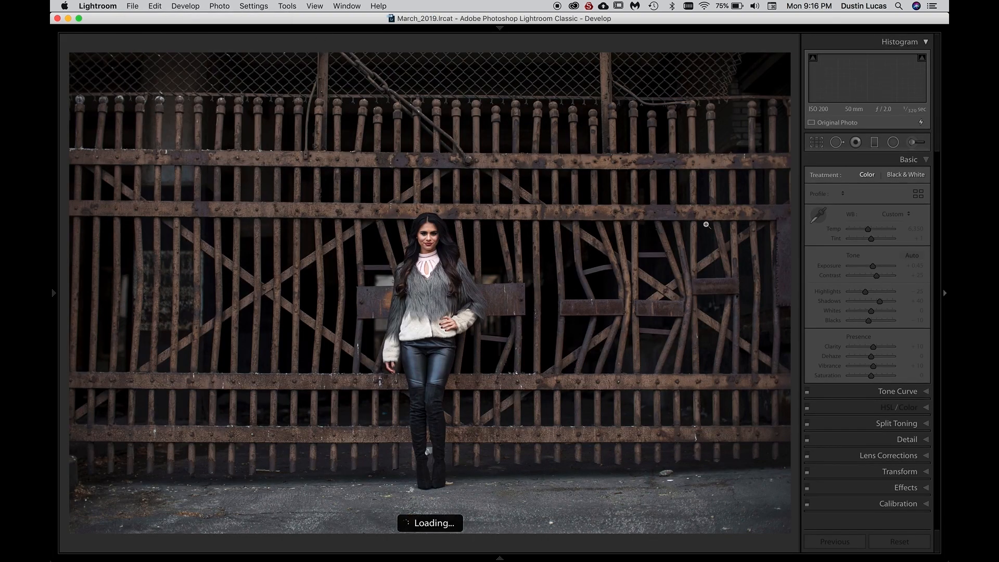
key("g")
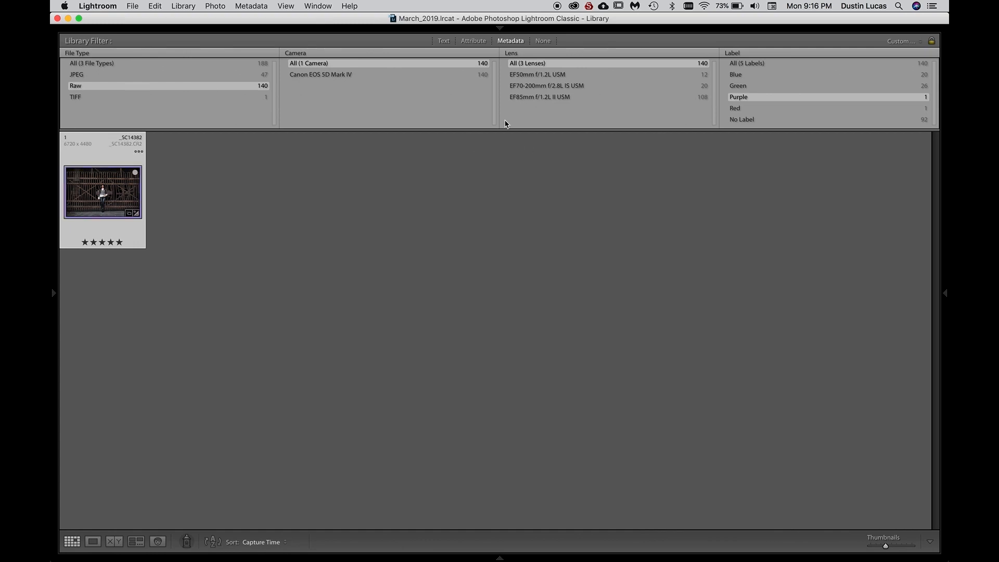
left_click(217, 100)
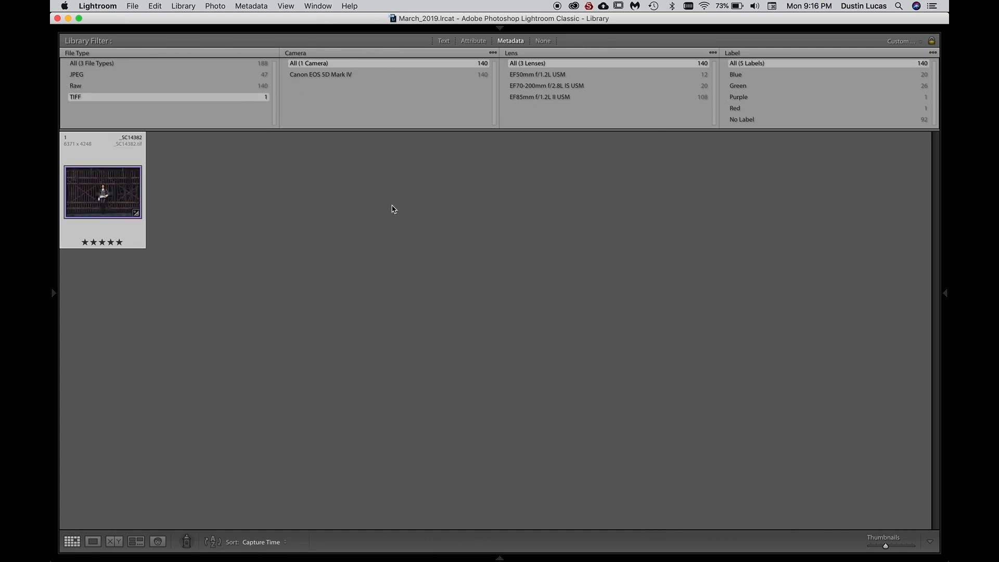
left_click(769, 76)
key("d")
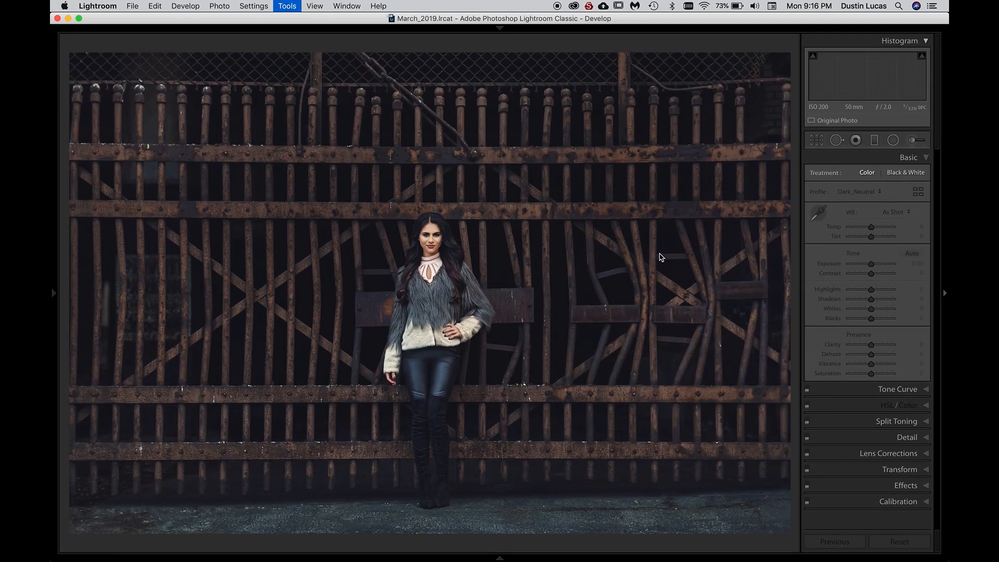
Show the portrait in a side-by-side before/after view and apply the Action 1 profile from the Custom group.
key("y")
left_click(858, 193)
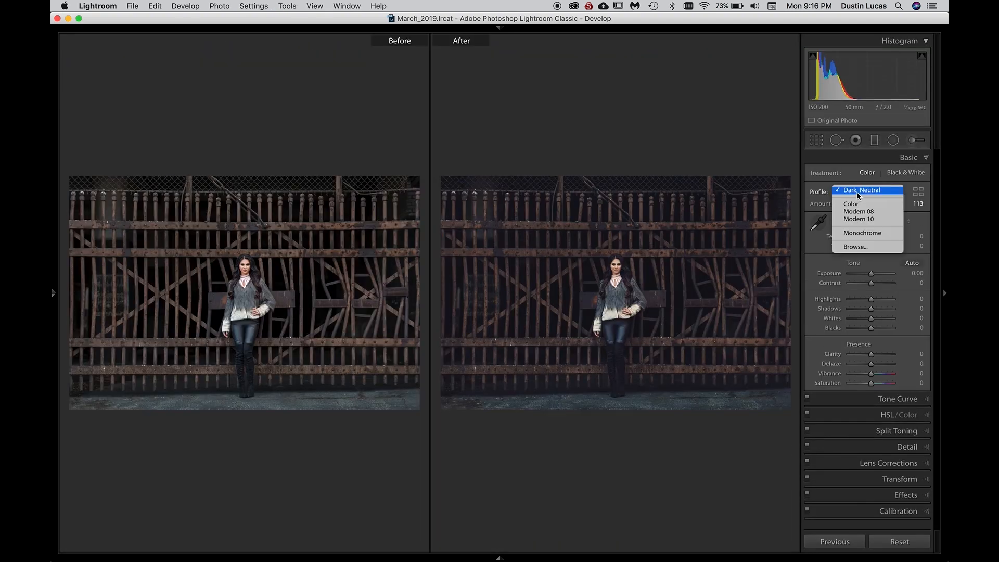
left_click(853, 248)
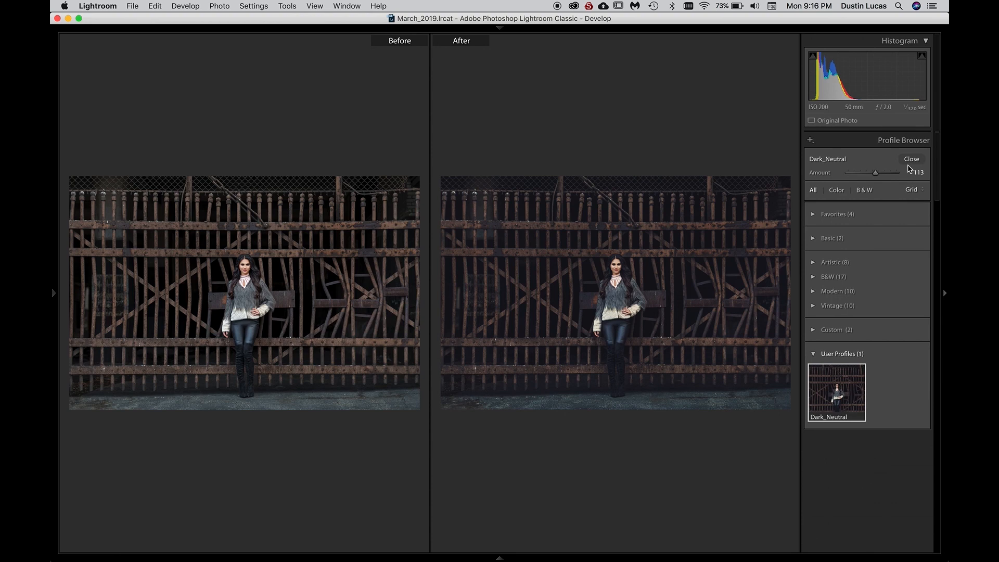
left_click(912, 159)
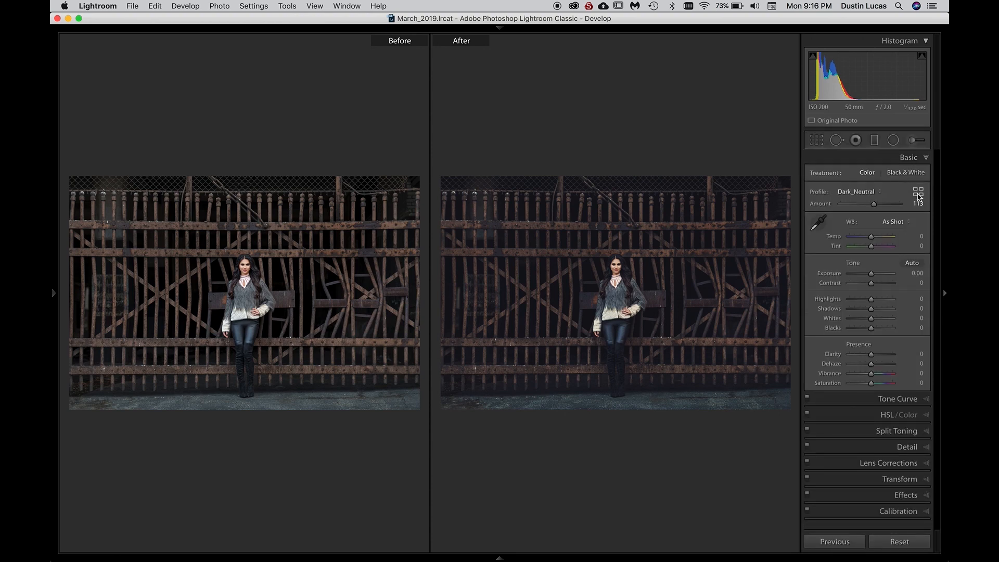
left_click(917, 190)
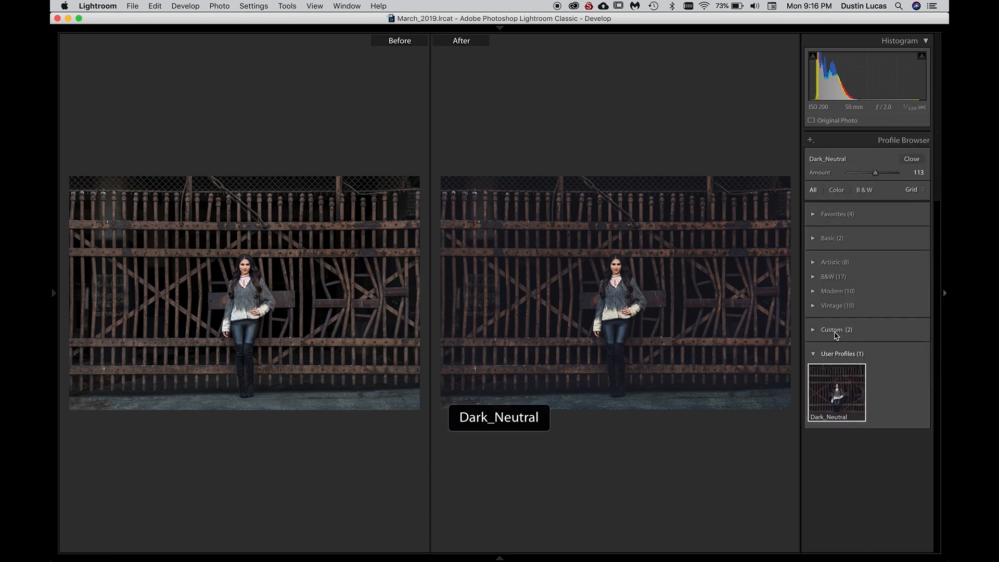
left_click(832, 330)
left_click(832, 373)
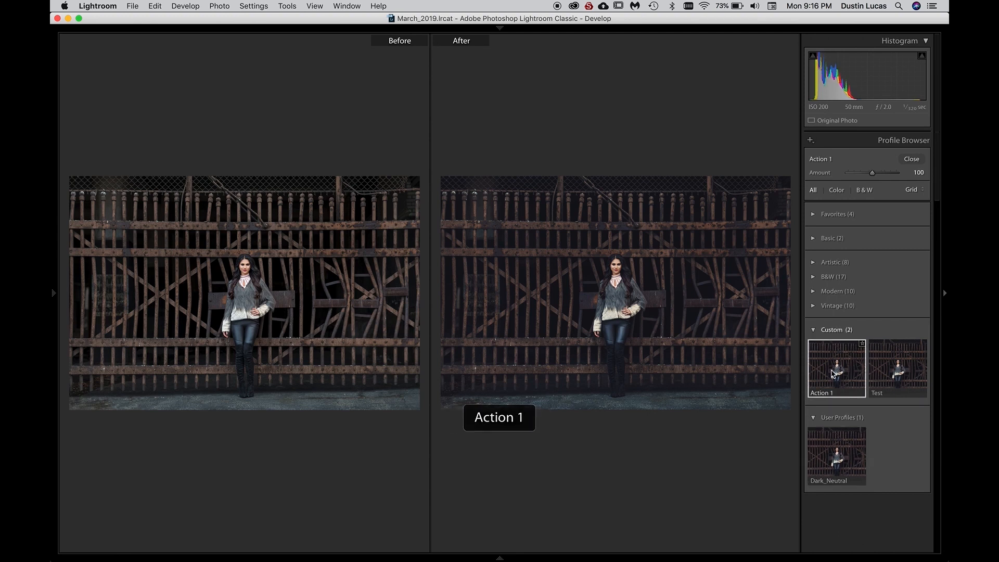
Close the profile browser and compare the full-size portrait before and after the Action 1 profile.
key("backslash")
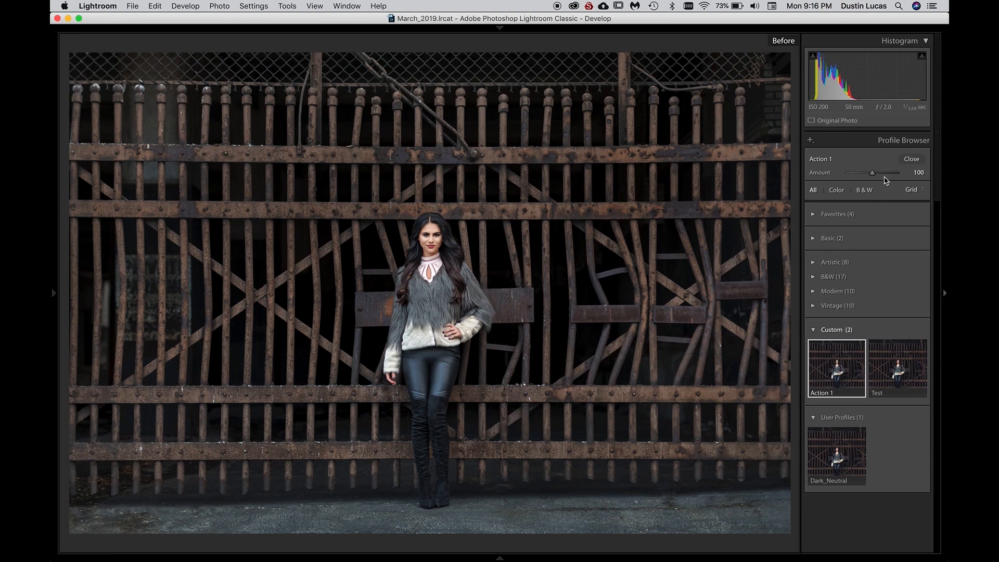
left_click(911, 160)
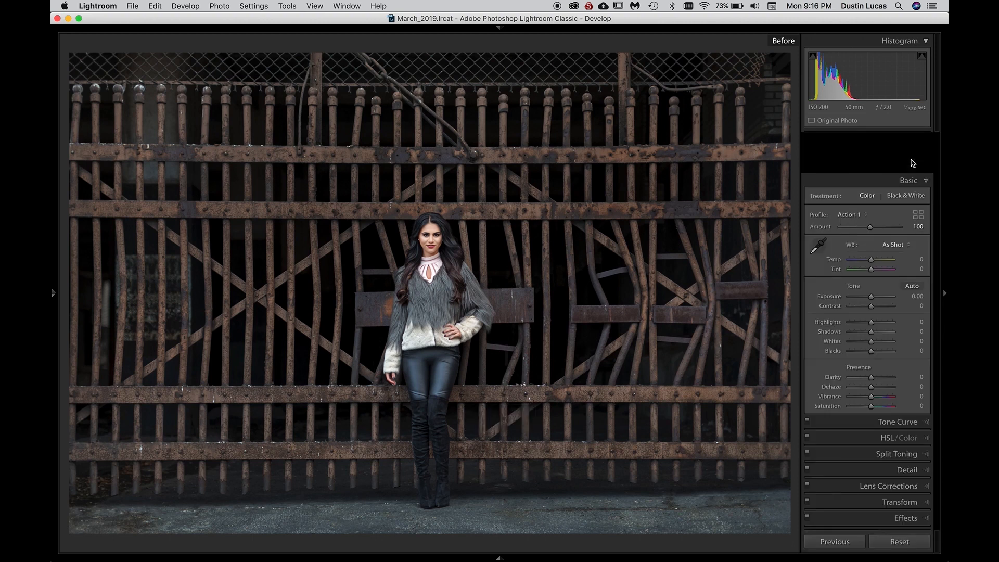
key("backslash")
key("backslash")
key("backslash")
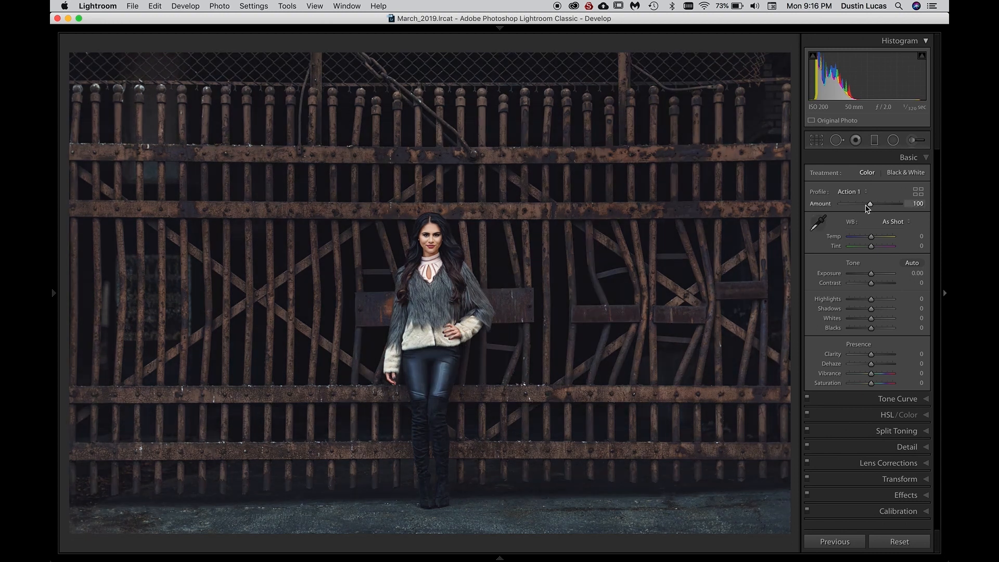
Set the Action 1 profile's amount to 114 and compare the portrait before and after.
left_click_drag(871, 206, 876, 208)
key("backslash")
key("backslash")
key("backslash")
key("backslash")
key("backslash")
key("backslash")
key("backslash")
key("backslash")
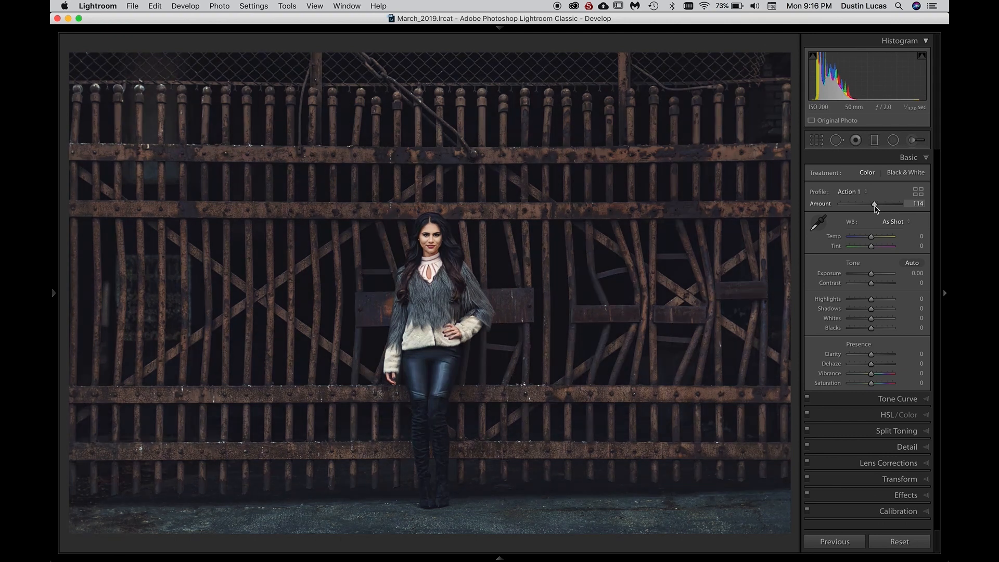
key("backslash")
Examine the Action 1 grading on the woman's face and clothing up close and in the wider frame.
key("super+equal")
key("super+equal")
key("super+equal")
key("super+equal")
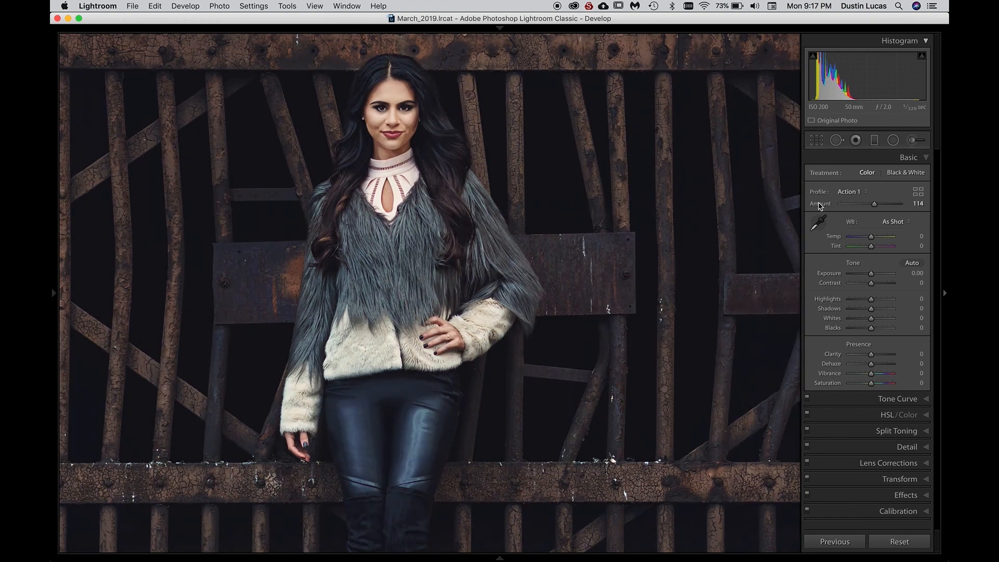
key("super+minus")
key("super+minus")
key("super+minus")
key("super+minus")
key("super+equal")
key("super+equal")
key("super+equal")
key("super+equal")
key("super+minus")
key("super+minus")
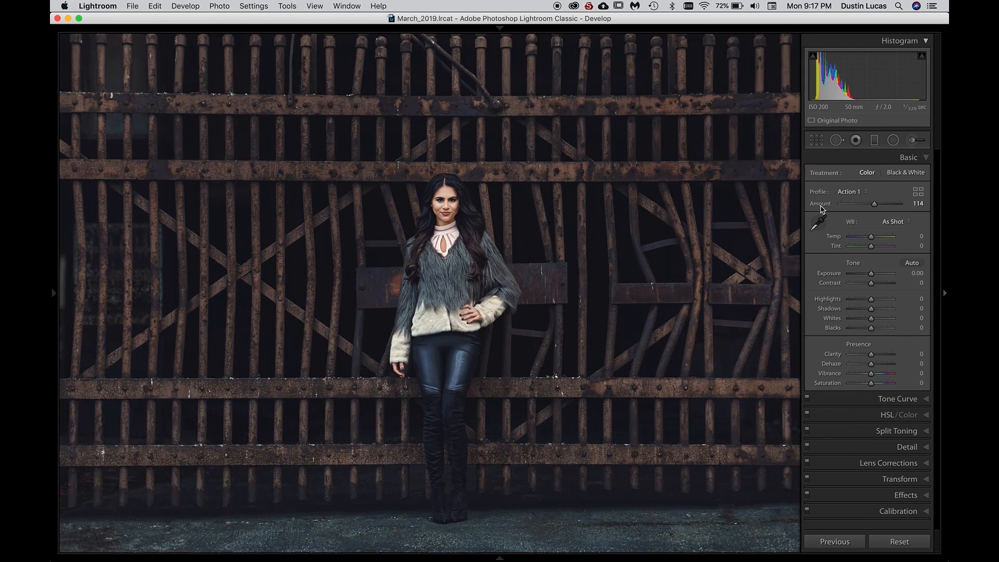
Switch the portrait to the Dark_Neutral user profile at an amount of 142, check the whole image, and close the profile browser.
left_click(849, 192)
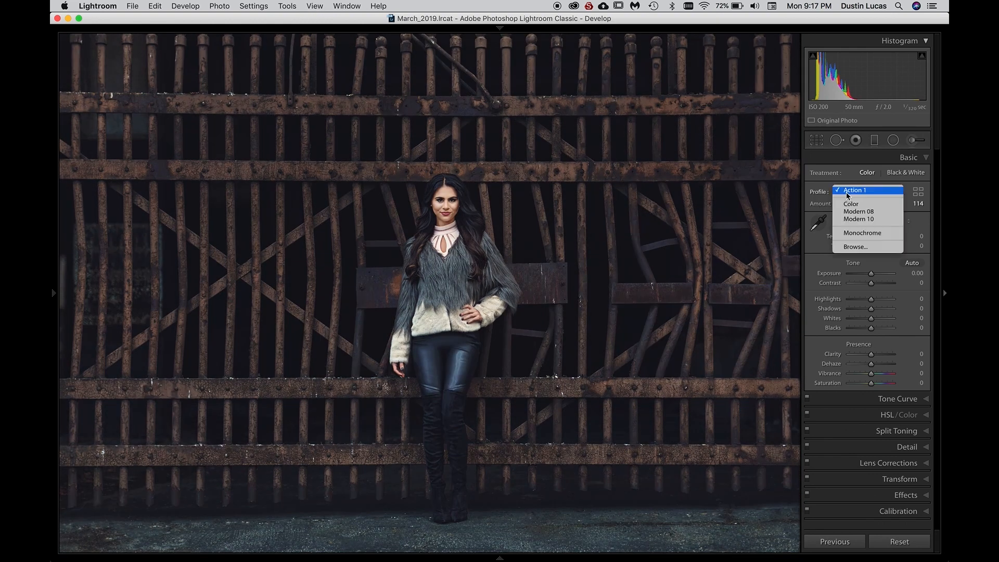
left_click(857, 248)
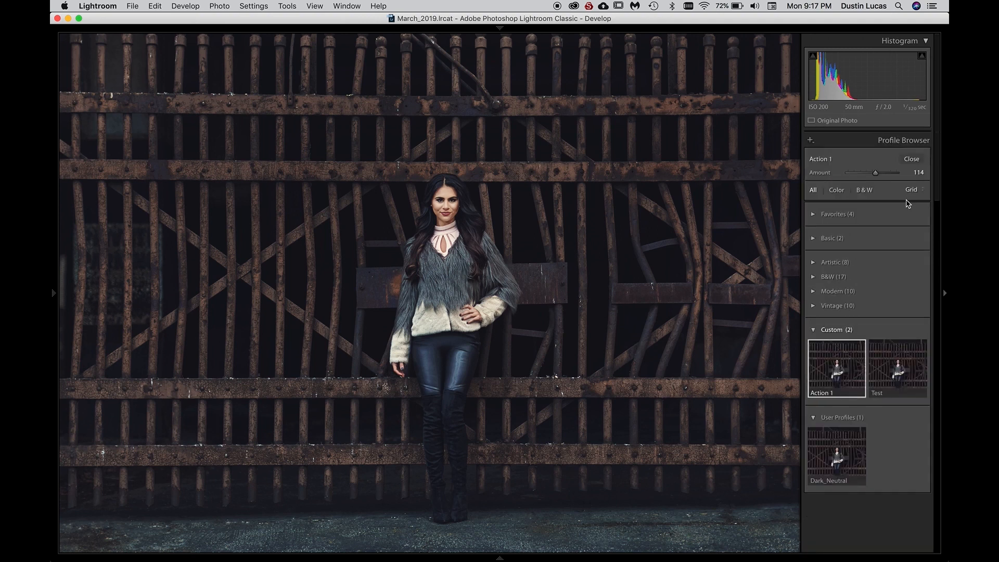
left_click(827, 471)
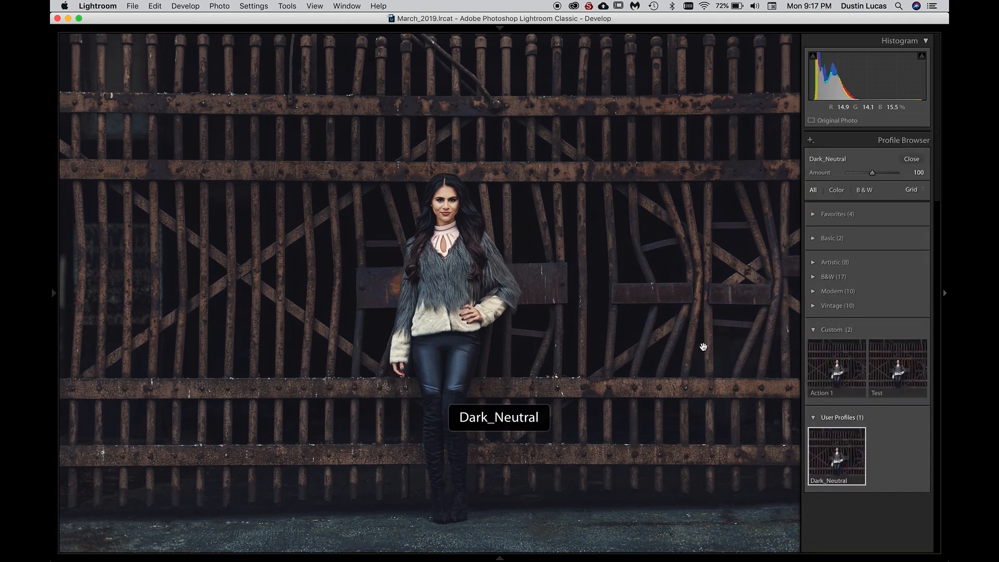
key("super+equal")
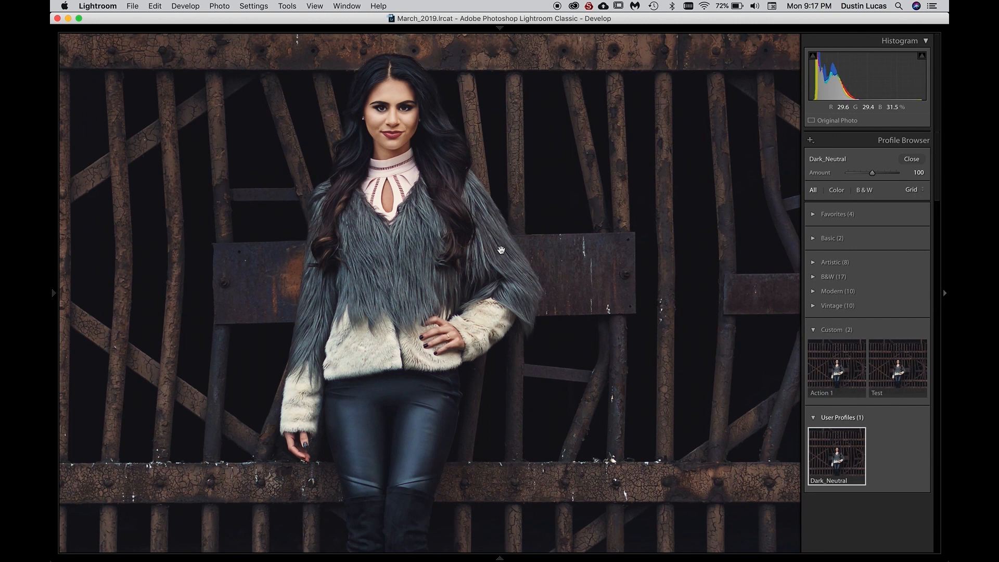
mouse_move(872, 173)
left_mouse_down()
mouse_move(901, 174)
mouse_move(884, 174)
left_mouse_up()
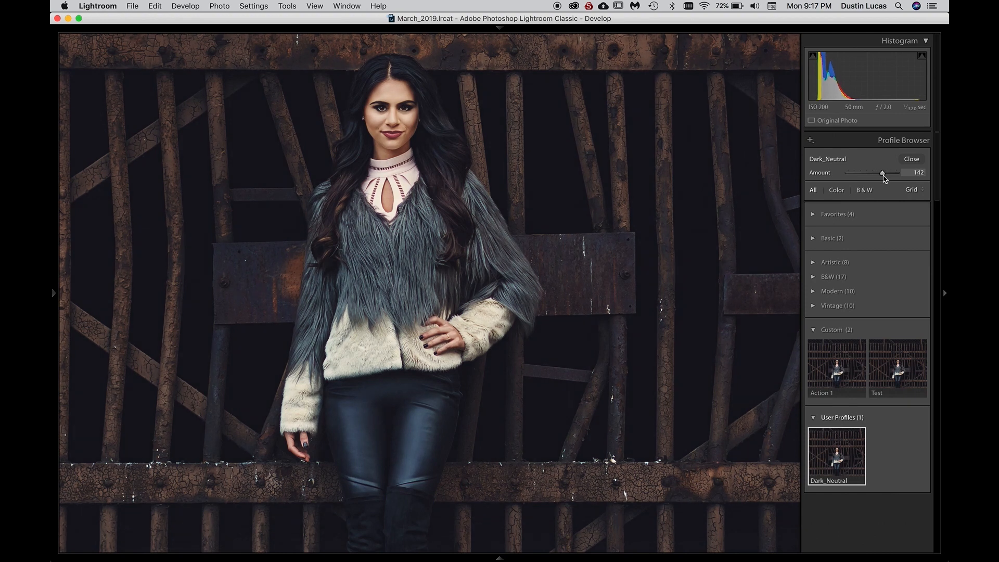
key("ctrl+super+0")
key("z")
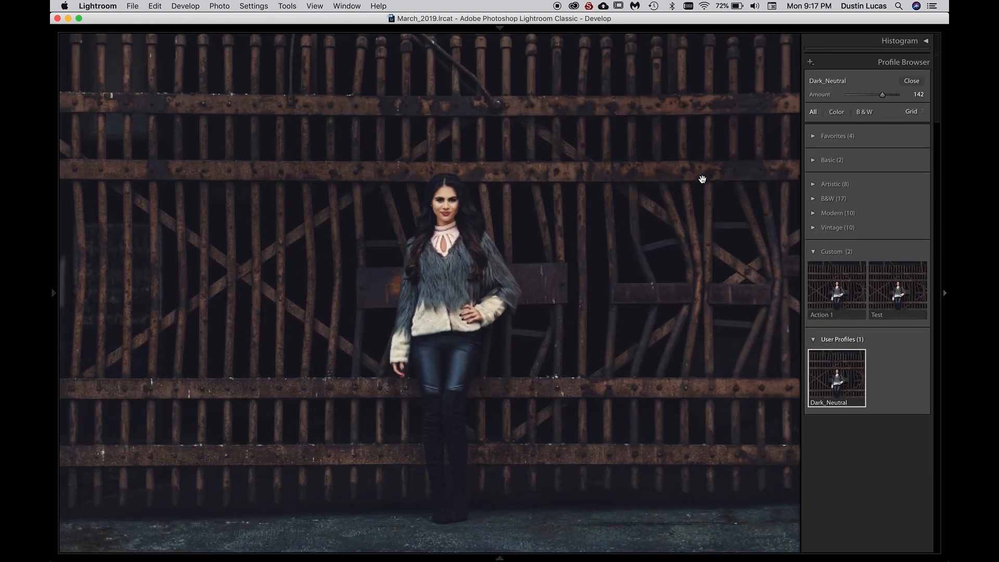
key("super+minus")
key("super+minus")
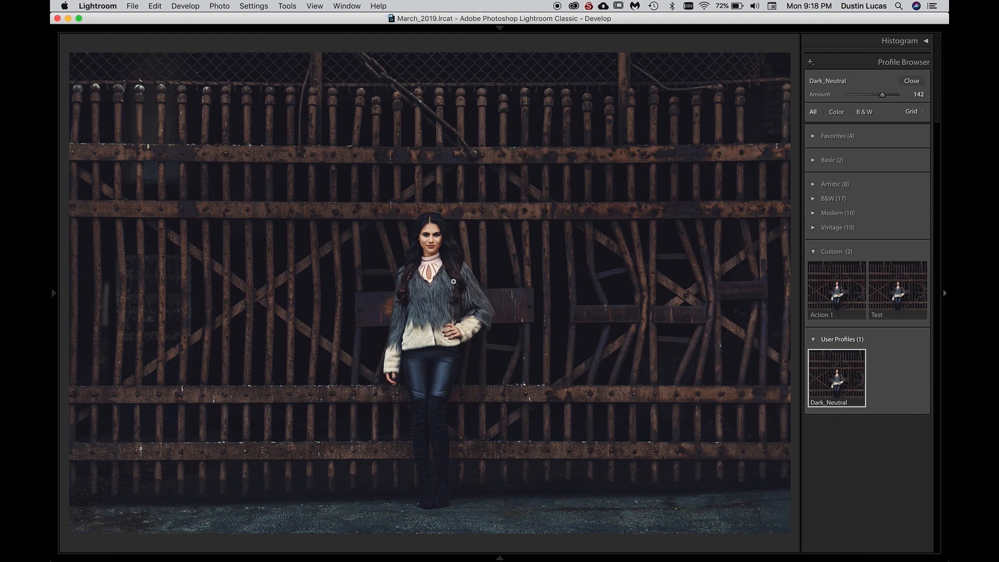
left_click(912, 81)
Return to the library grid and filter it to raw photos with the Blue label.
key("g")
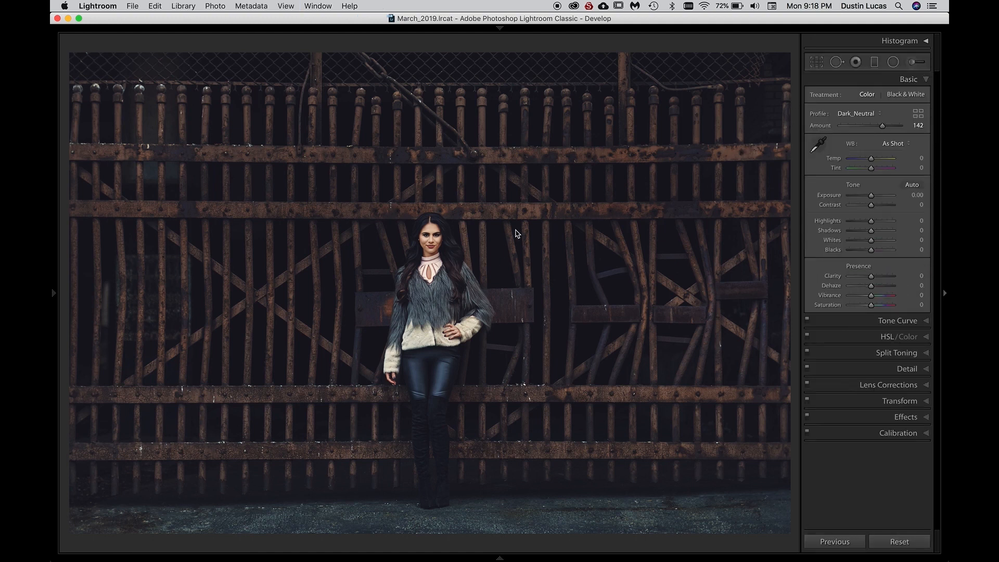
left_click(769, 63)
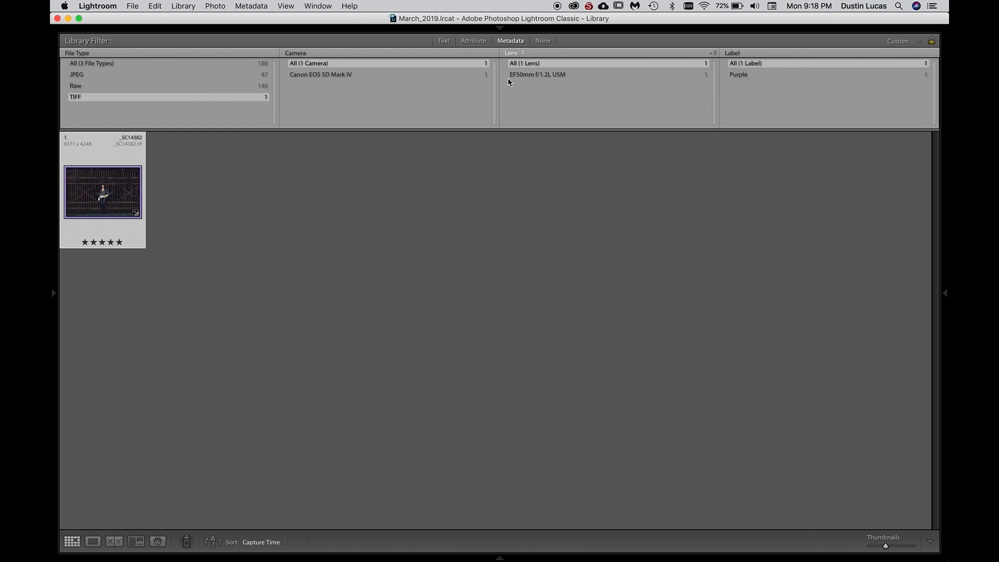
left_click(161, 86)
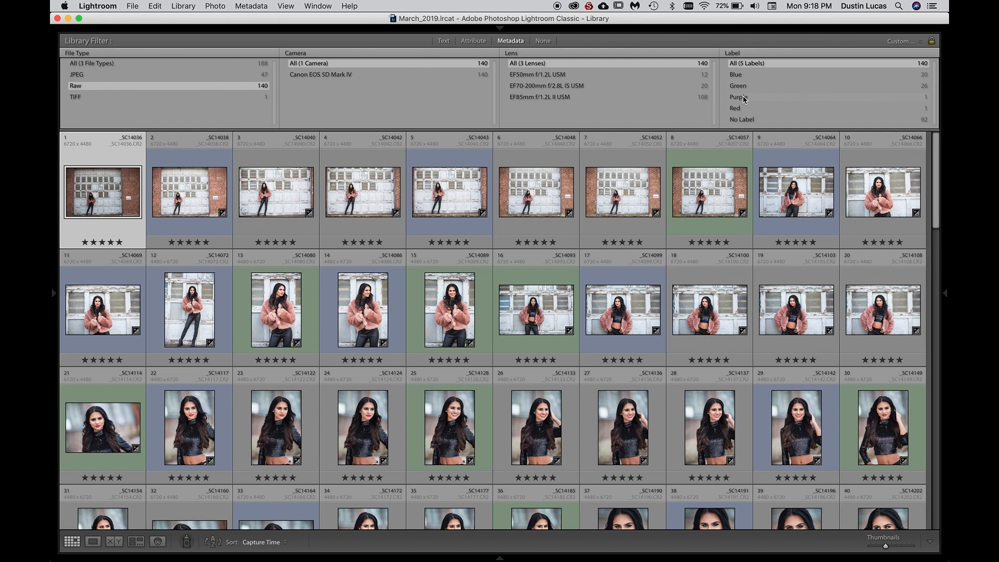
left_click(744, 97)
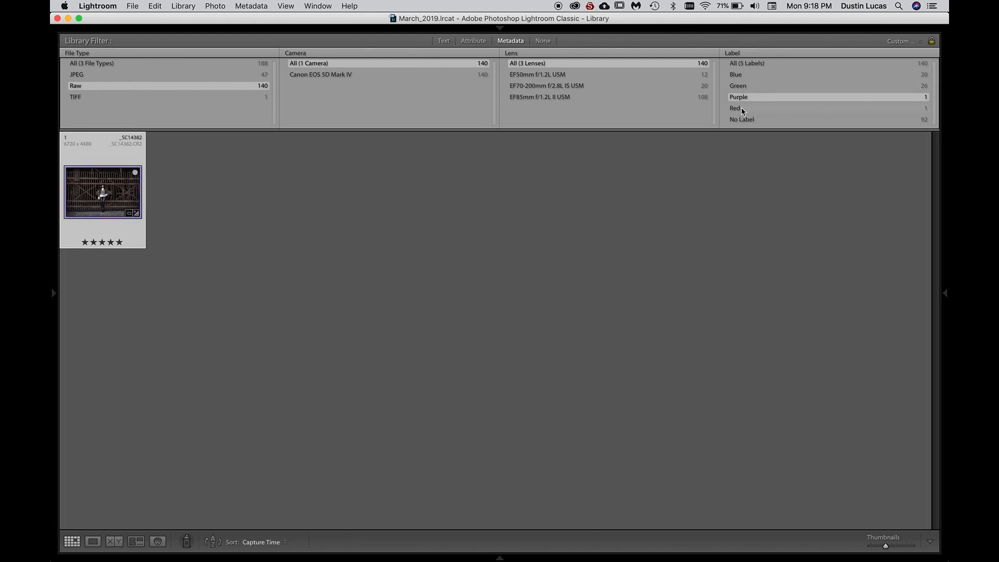
left_click(742, 107)
left_click(745, 75)
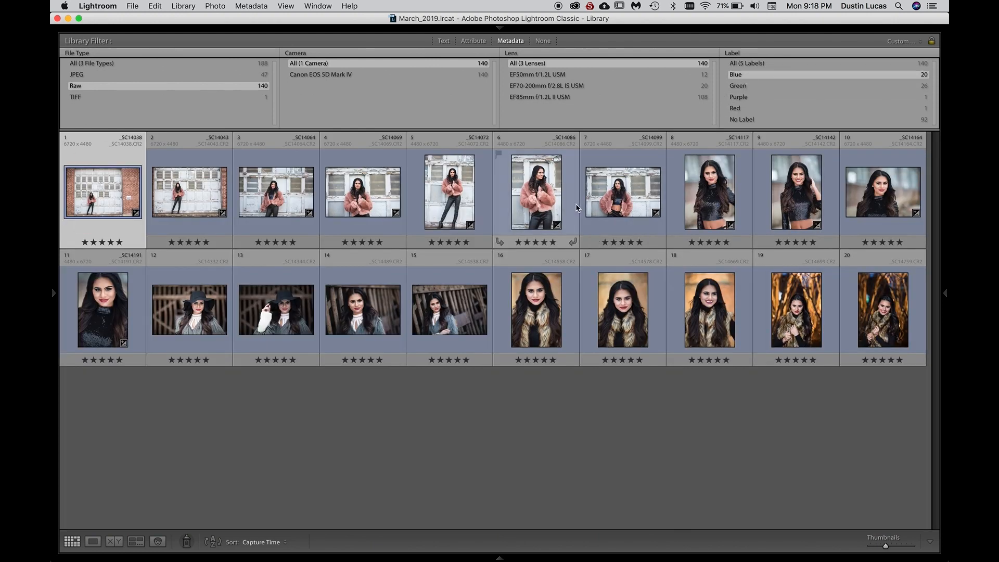
Select all the blue-labeled raw photos and open them in the Develop module in single-image view.
key("super+a")
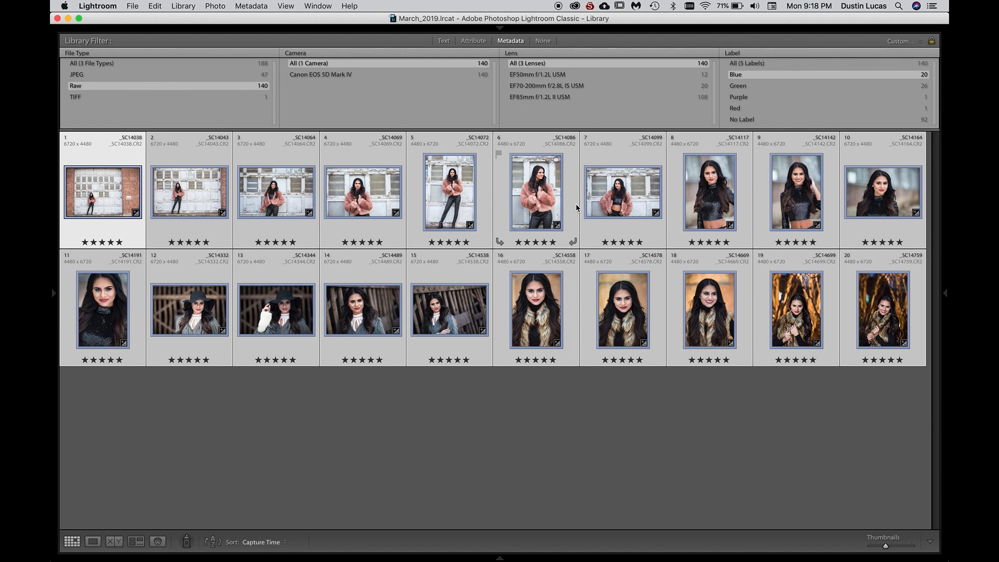
key("d")
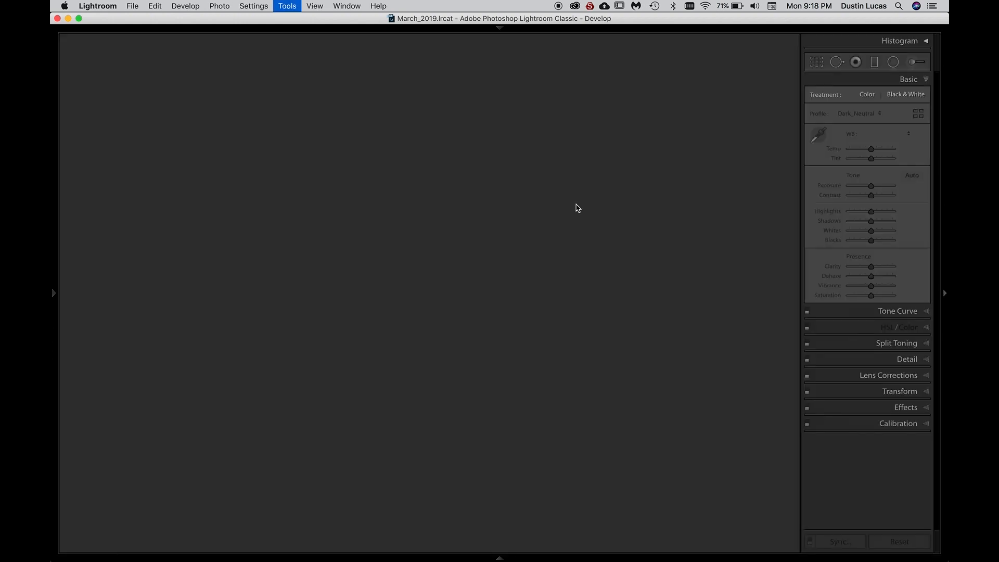
key("y")
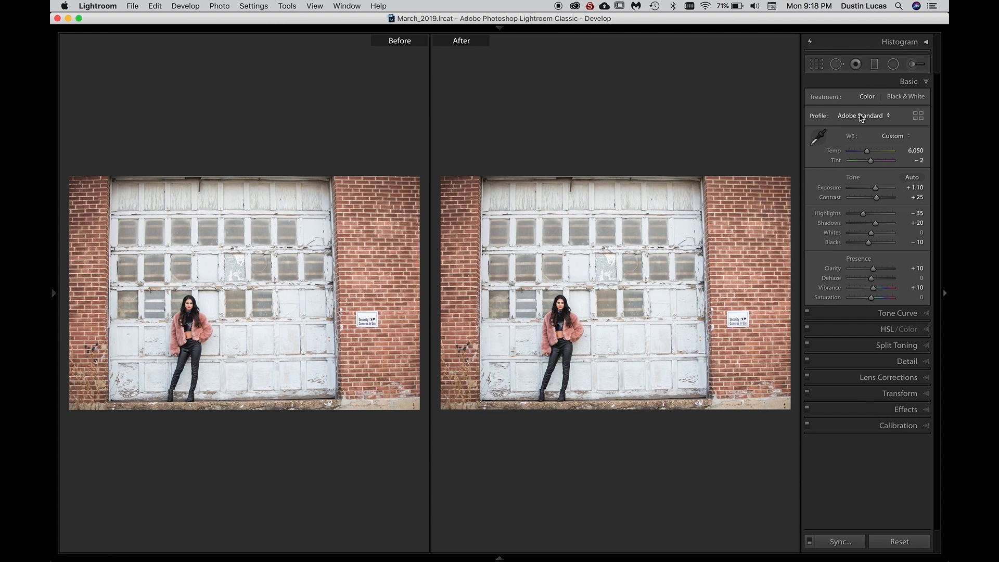
key("y")
Browse the profiles for the garage-door photo and apply Action 1 from the Custom group.
left_click(861, 116)
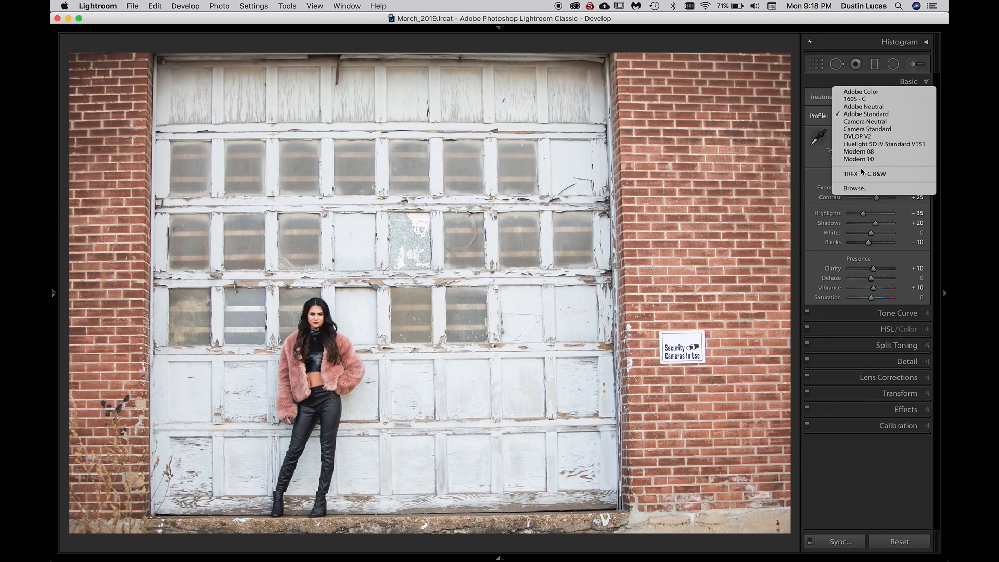
left_click(859, 188)
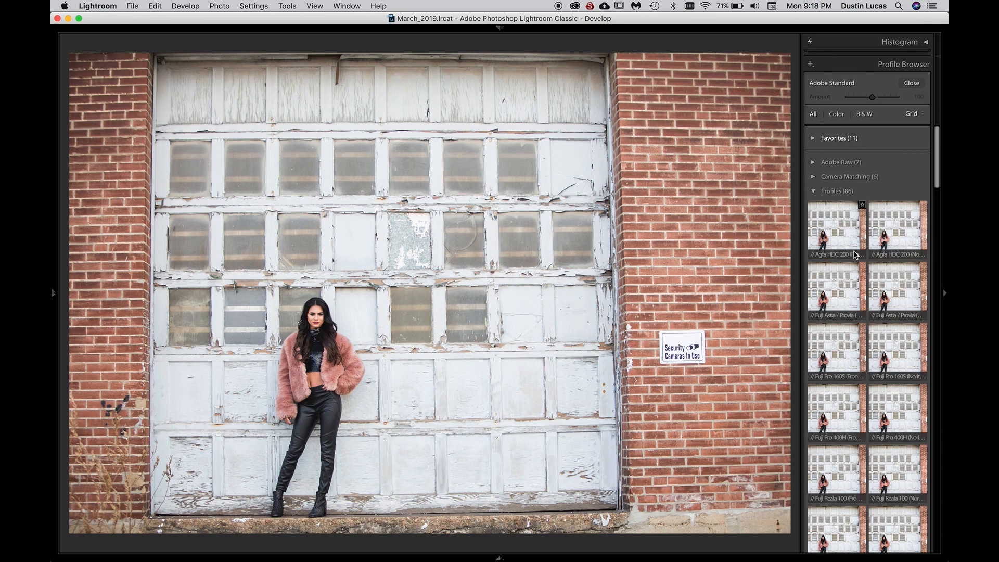
scroll(856, 255, "down", 10)
left_click_drag(940, 293, 939, 554)
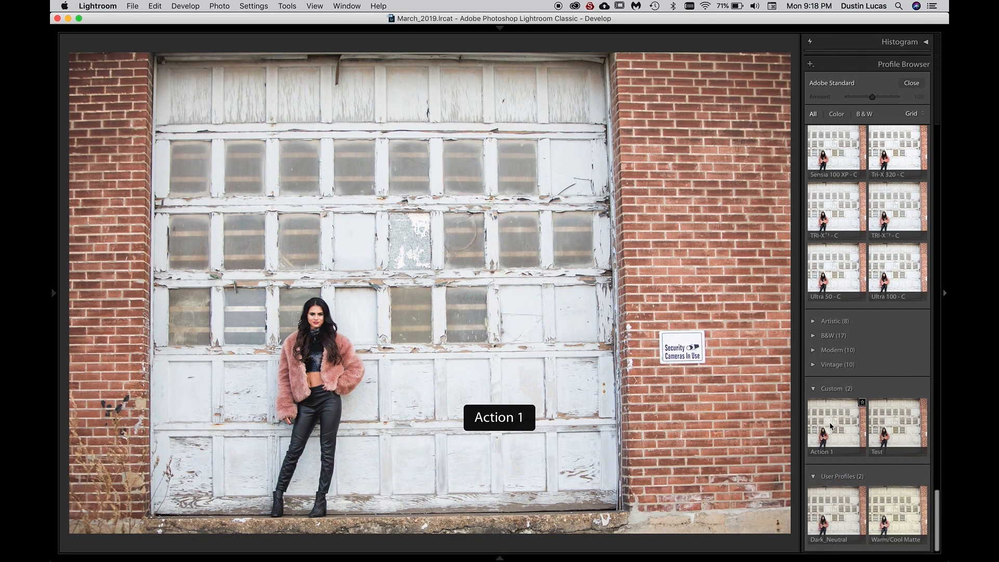
left_click(831, 427)
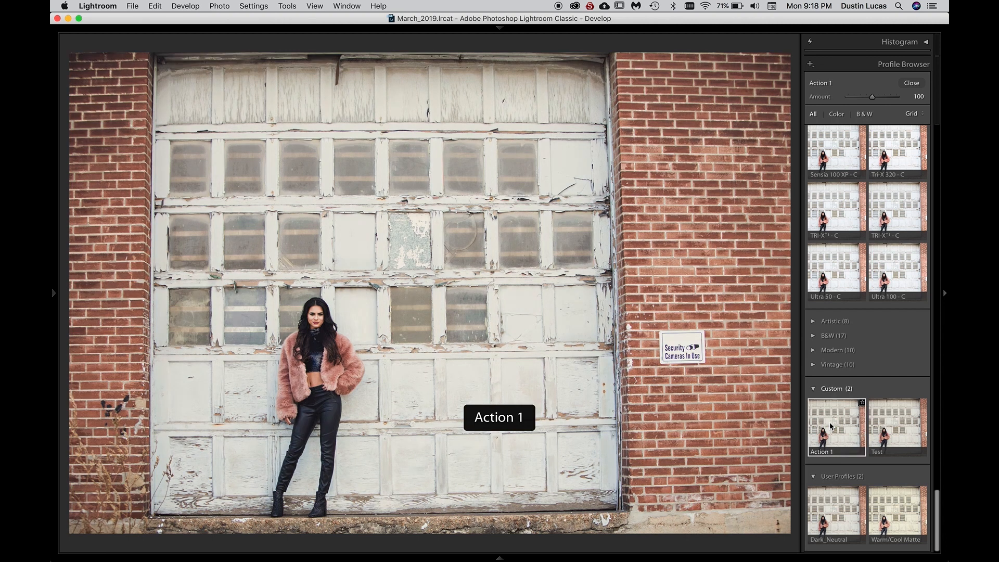
Collapse the Custom profile group, set the Action 1 profile amount to 119, and close the profile browser.
left_click(815, 389)
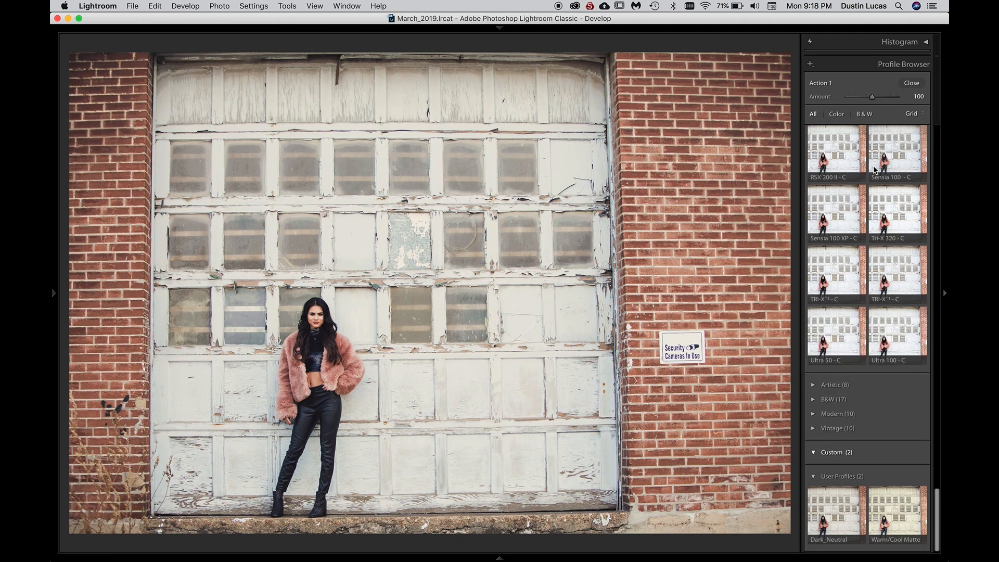
left_click_drag(873, 97, 877, 98)
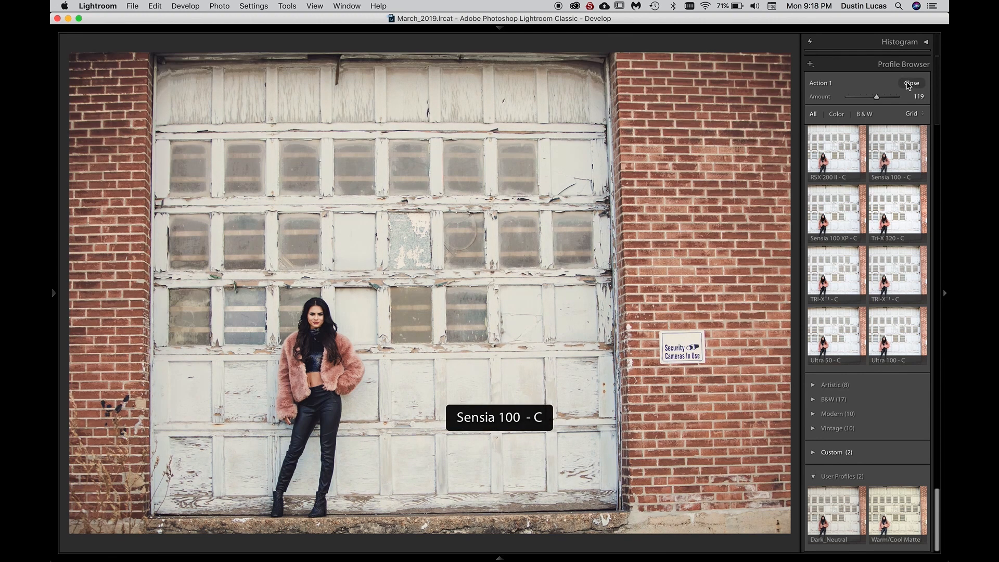
left_click(912, 83)
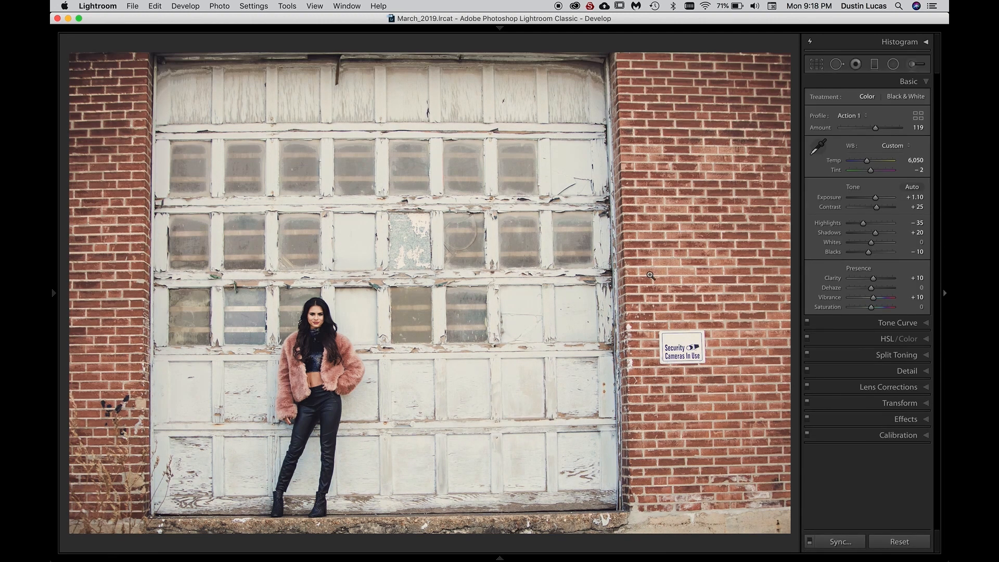
Compare the garage-door photo before and after the profile, first by toggling and then side by side.
key("backslash")
key("backslash")
key("backslash")
key("backslash")
key("backslash")
key("backslash")
key("backslash")
key("backslash")
key("y")
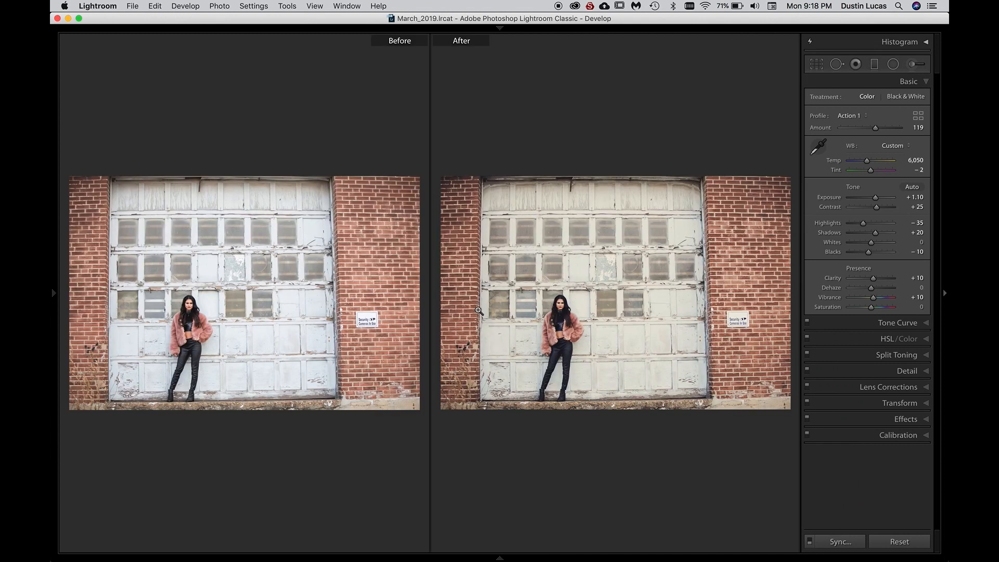
Reveal the side panels and filmstrip, and synchronize only Treatment & Profile from the garage-door photo to all selected photos.
key("Tab")
key("shift+Tab")
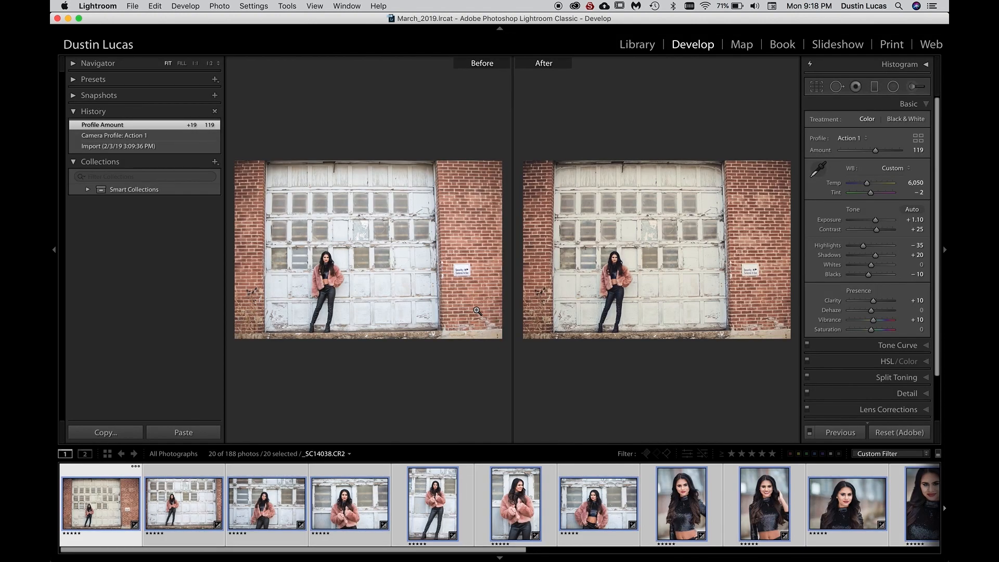
key("super+shift+s")
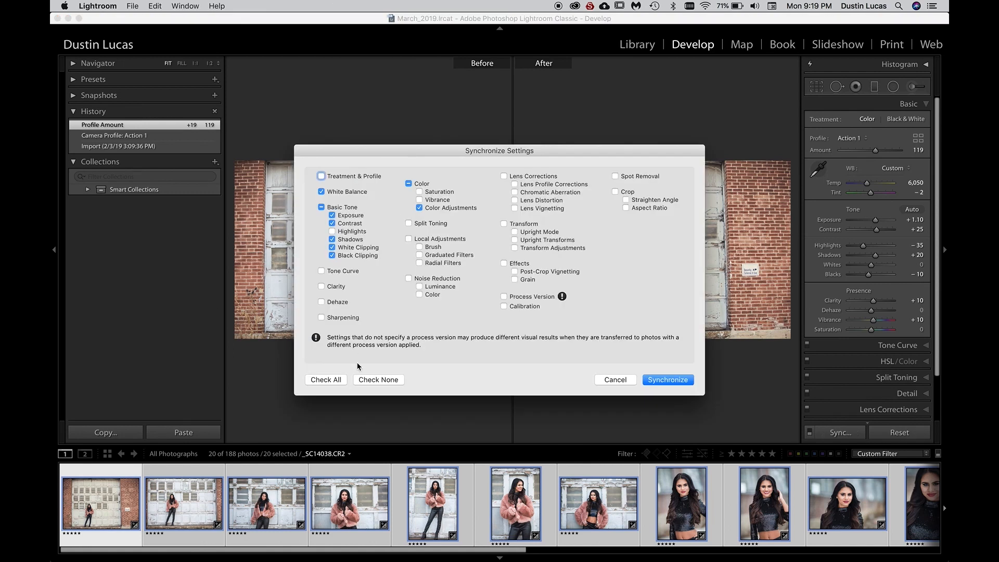
left_click(378, 380)
left_click(368, 177)
key("Return")
Examine all the synchronized photos together in the library's Survey view with the surrounding panels hidden.
key("g")
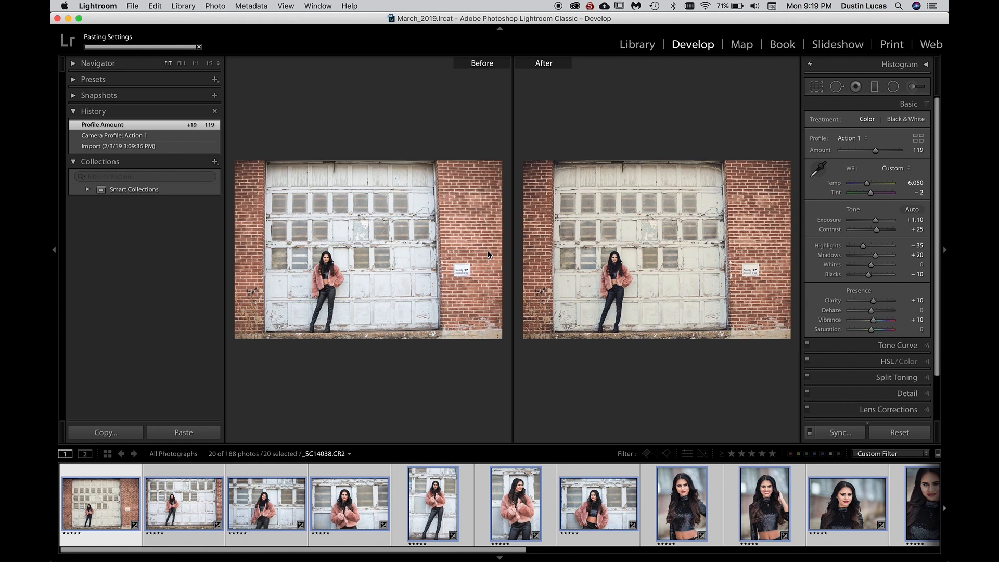
key("n")
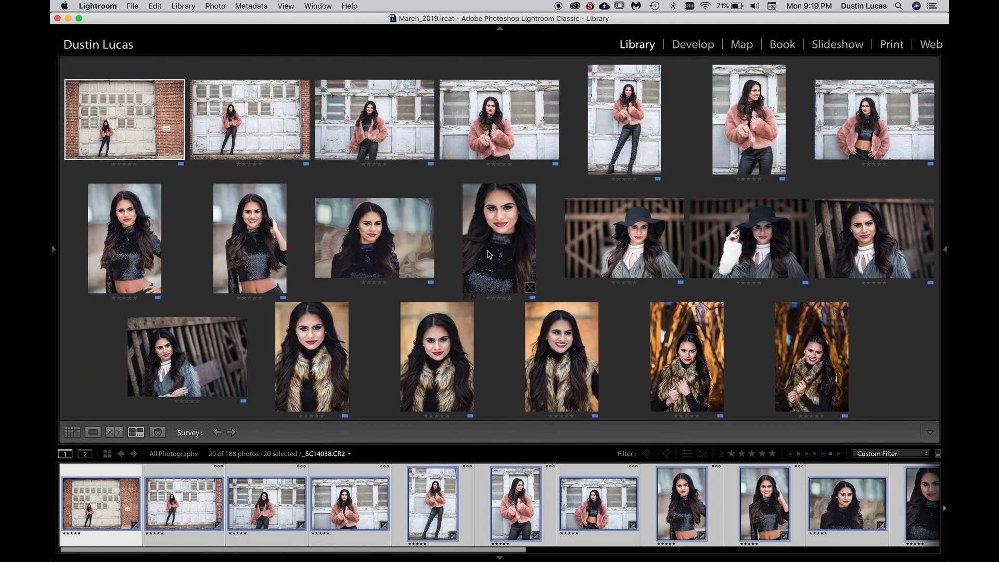
key("shift+Tab")
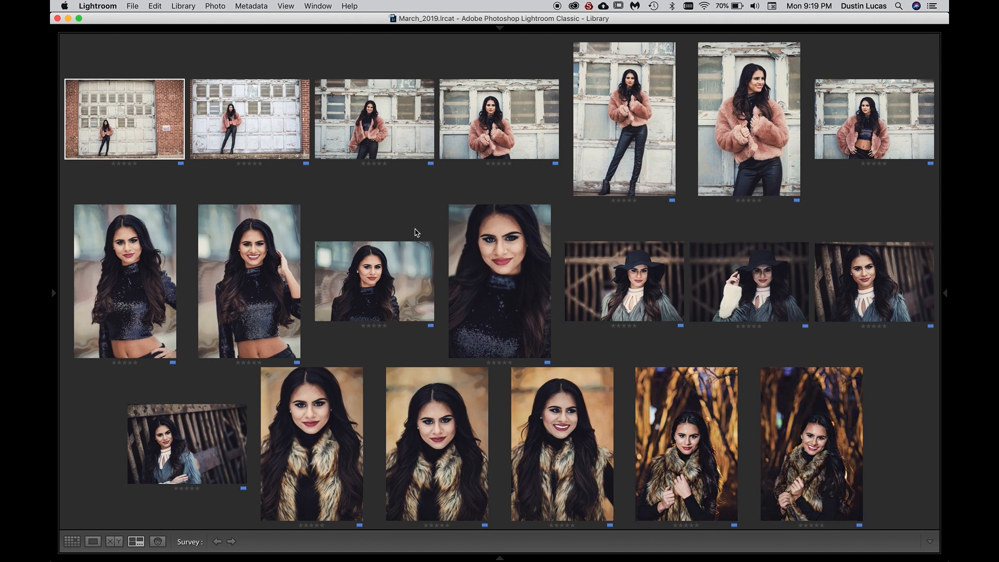
Reopen the garage-door photo in the Develop module and lower its Action 1 profile amount to 50.
key("g")
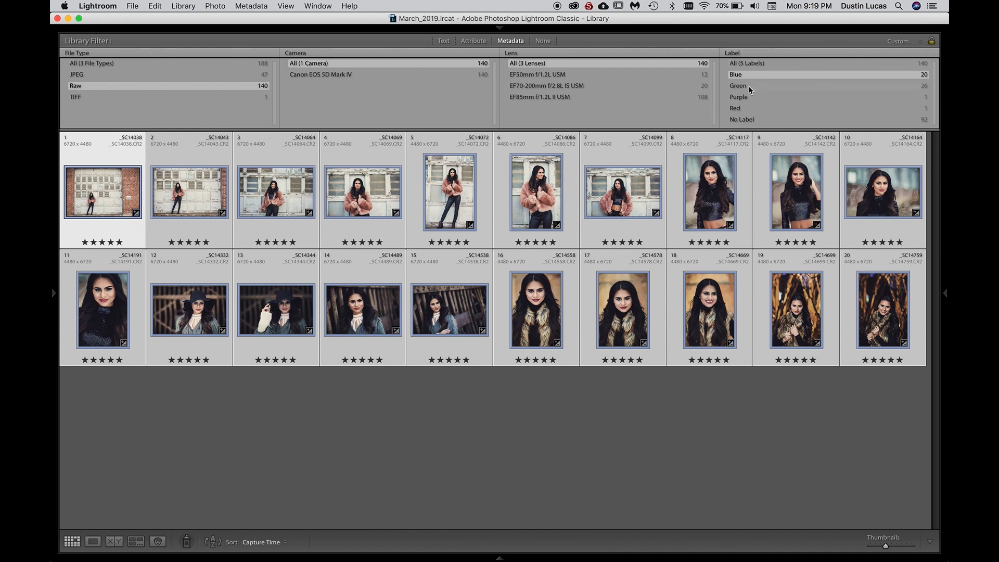
key("d")
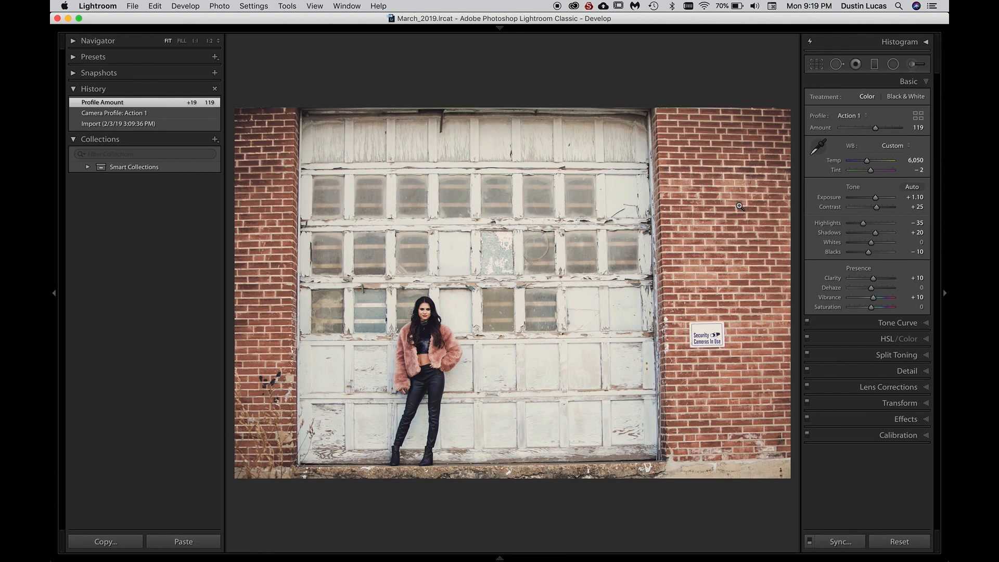
mouse_move(876, 128)
left_mouse_down()
mouse_move(847, 128)
mouse_move(856, 129)
left_mouse_up()
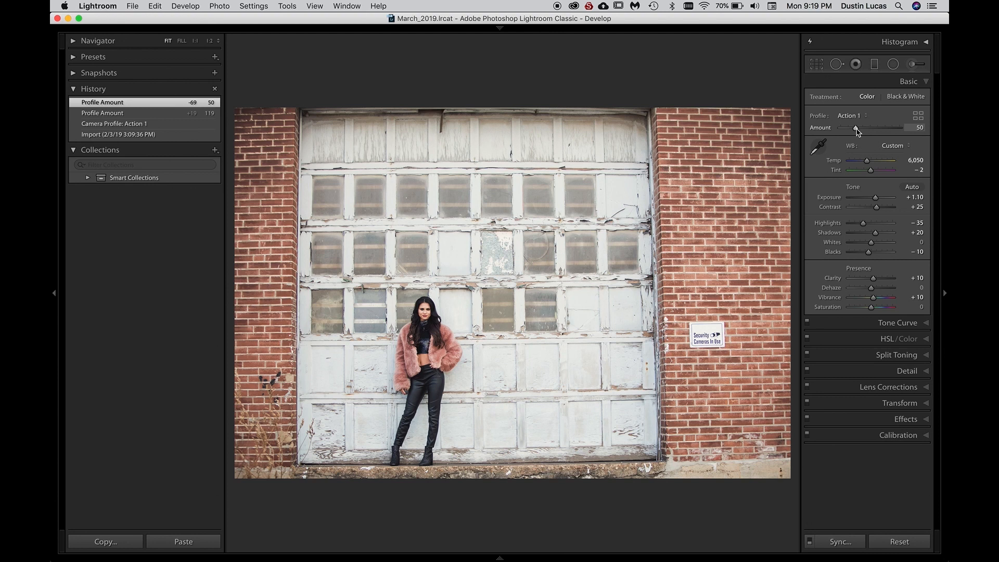